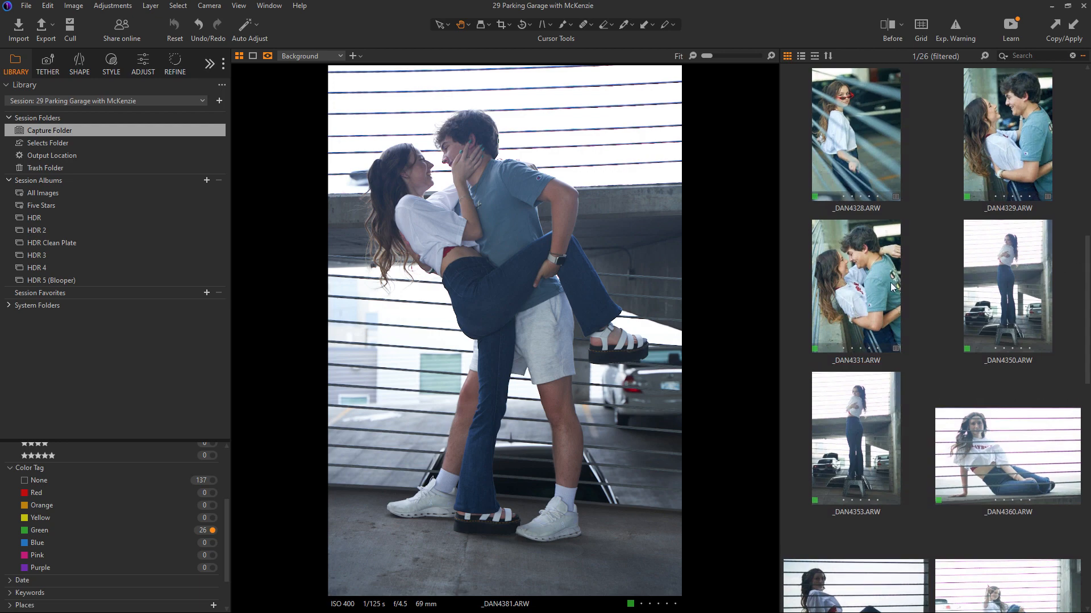
Copy the adjustments from _DAN4331.ARW and apply them to _DAN4381.ARW
left_click(861, 285)
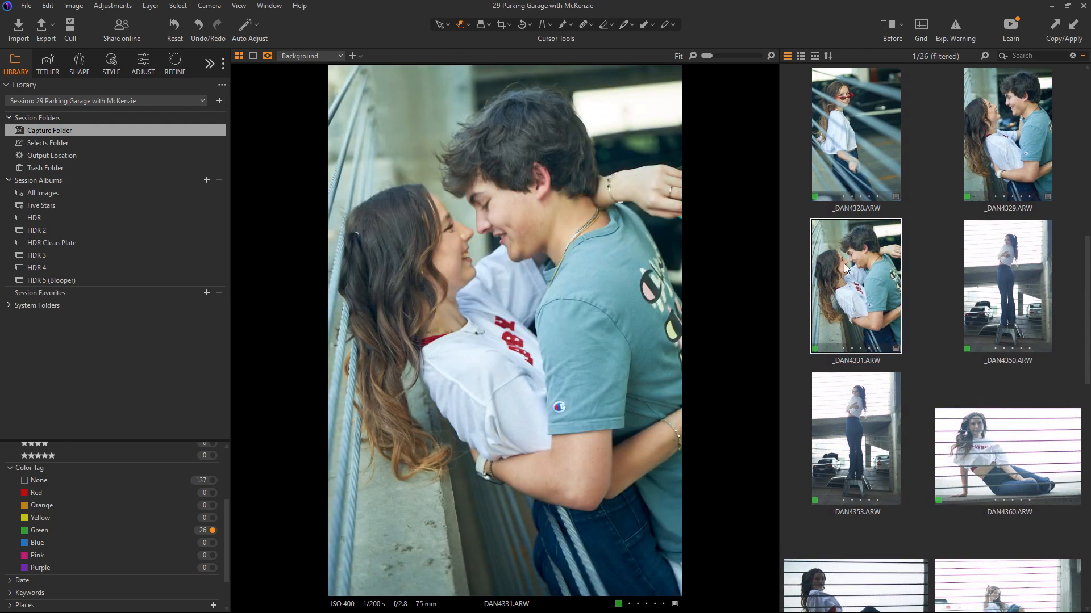
left_click(112, 6)
left_click(131, 36)
scroll(1085, 315, "down", 5)
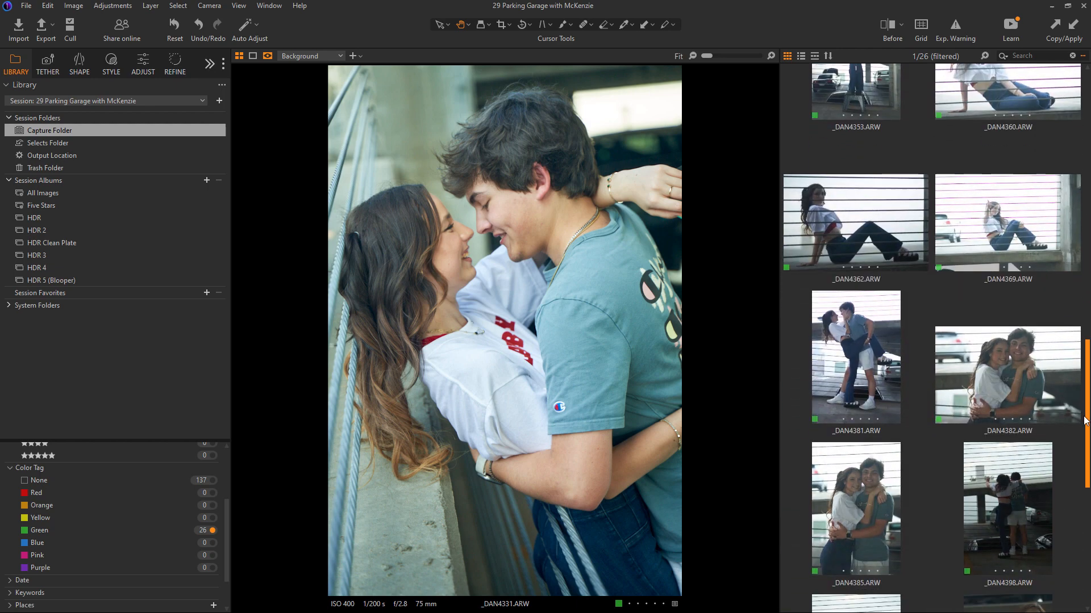
left_click(864, 381)
key("ctrl+shift+v")
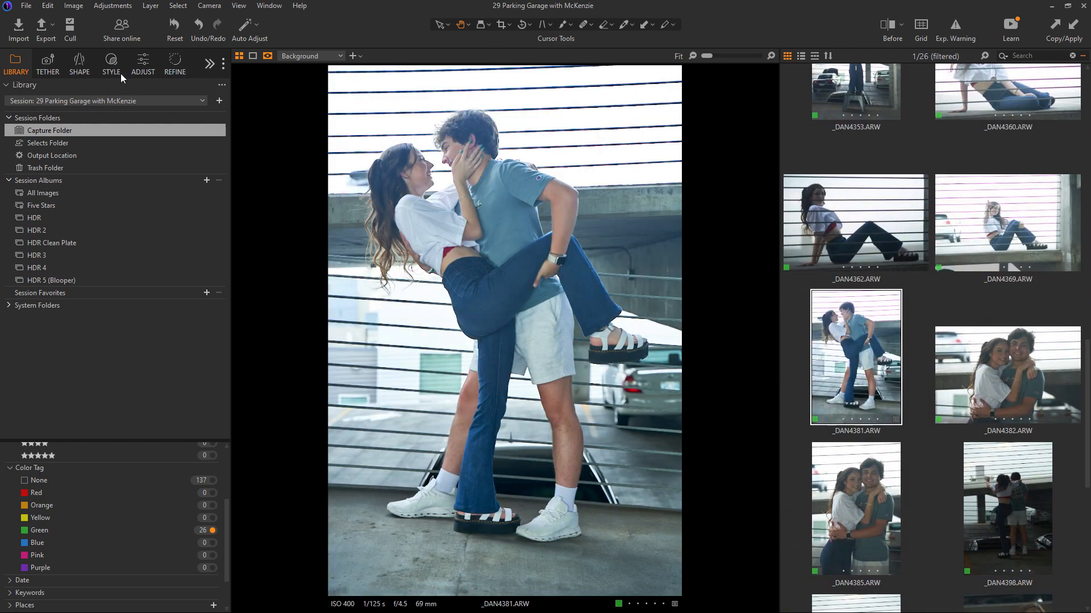
Fine-tune the lower point of the RGB curve on _DAN4381.ARW in the adjustment tools
left_click(143, 61)
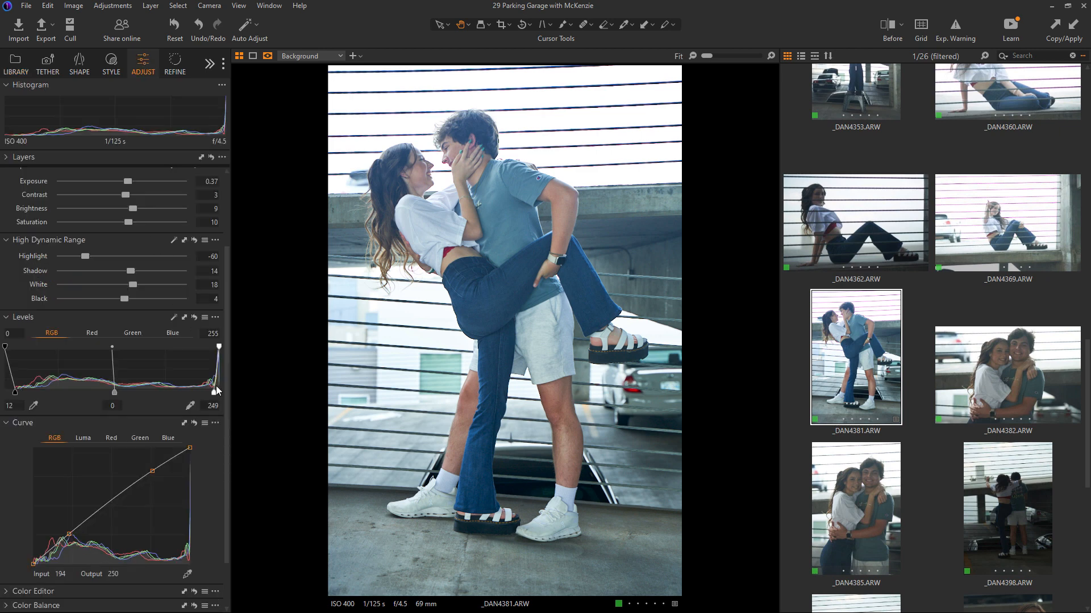
scroll(226, 396, "down", 1)
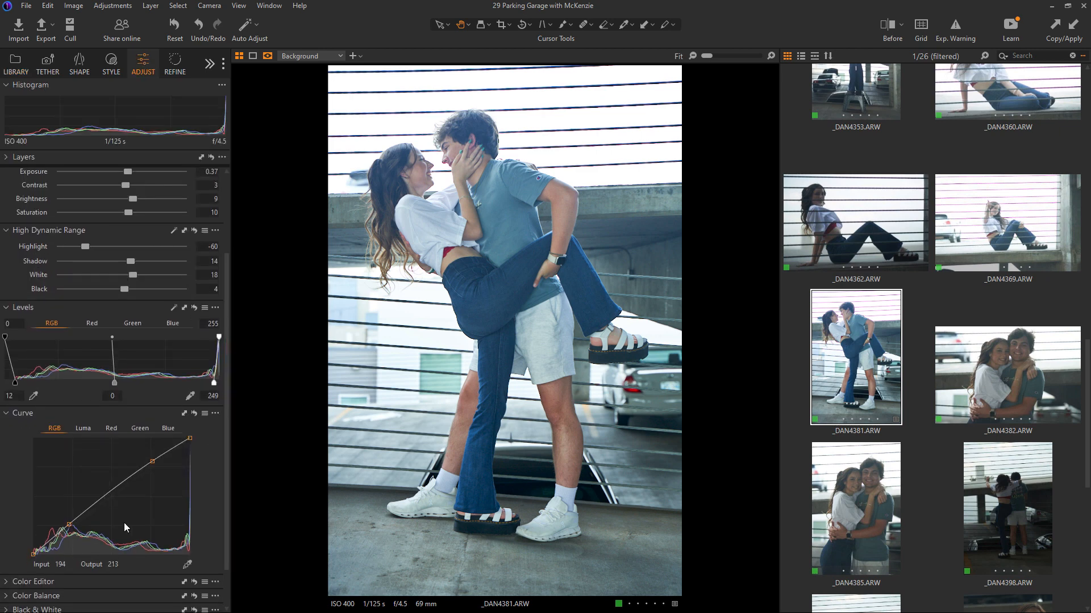
left_click(68, 527)
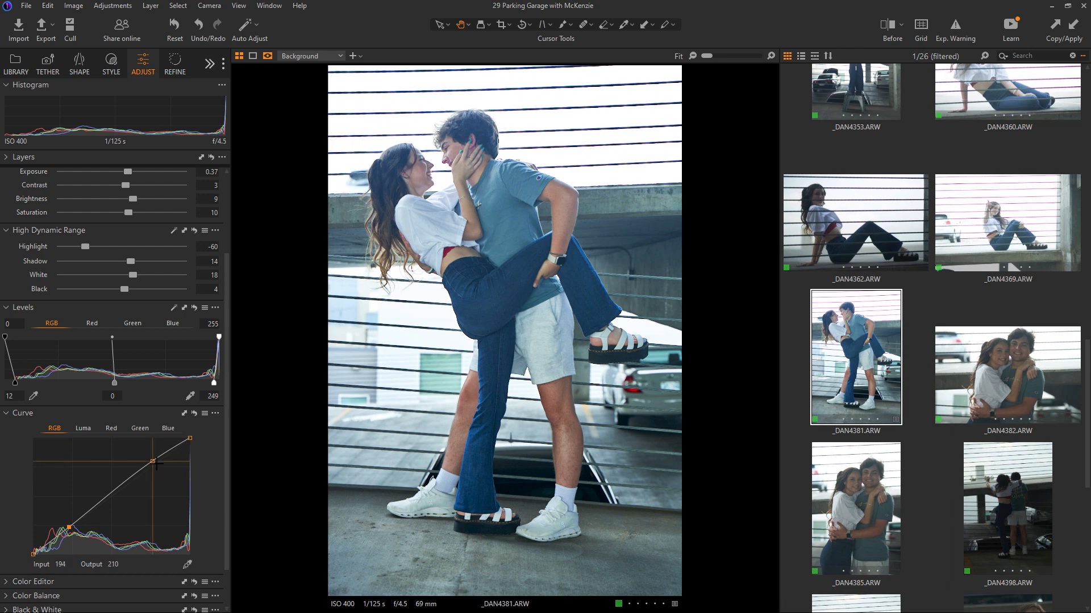
left_click_drag(69, 527, 68, 525)
Set the Exposure of _DAN4381.ARW to 0.15
scroll(226, 451, "up", 3)
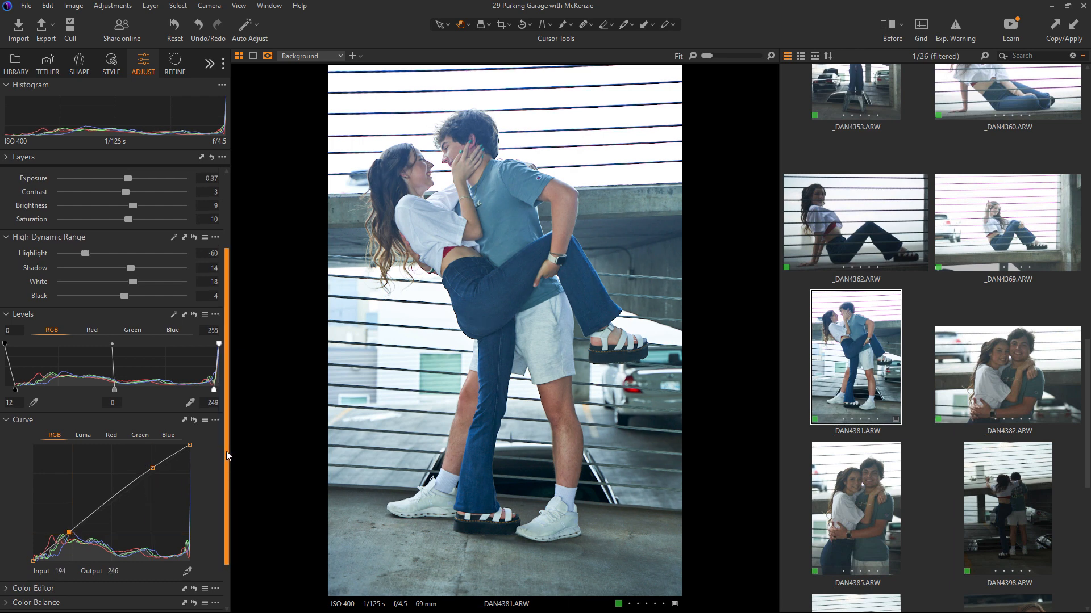
scroll(225, 402, "up", 5)
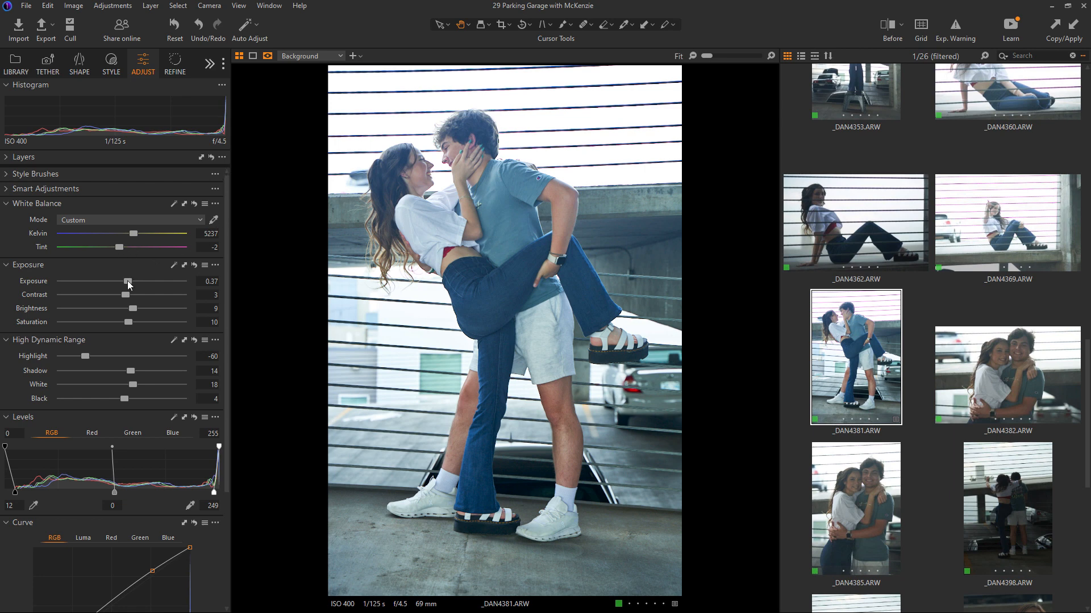
left_click_drag(128, 284, 125, 282)
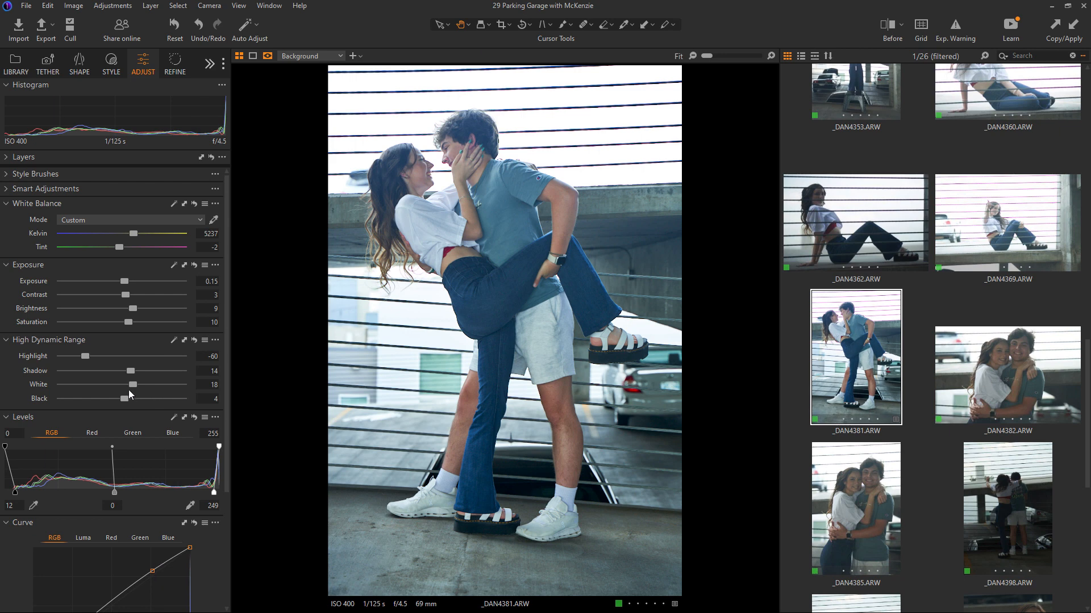
Set Highlight to -63, Shadow to 12, White to 14 and Black to 2, and set the RGB levels to 9 and 252
left_click_drag(132, 384, 85, 357)
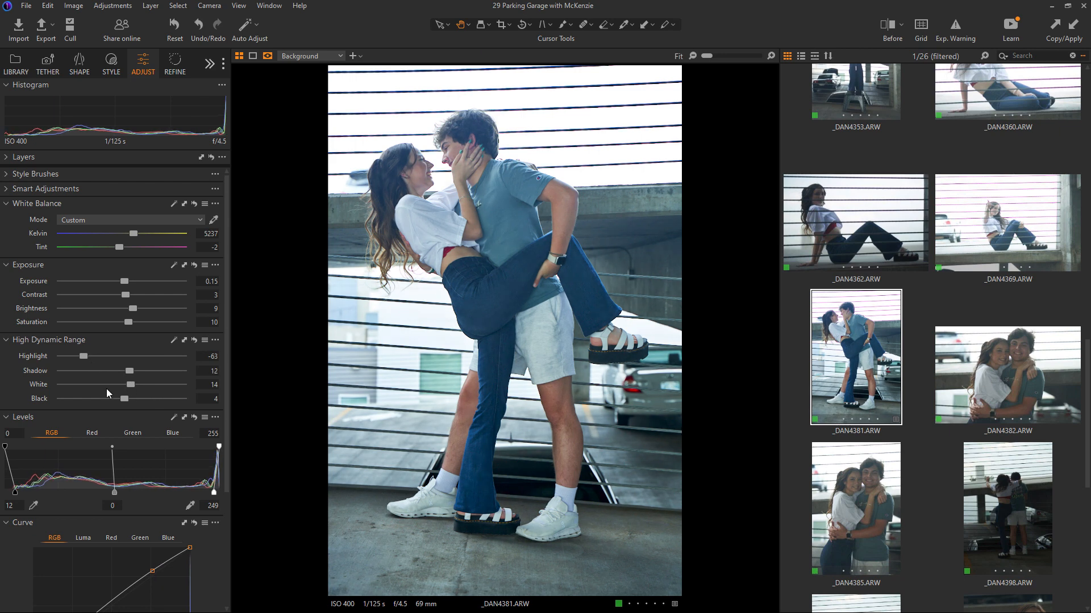
left_click_drag(215, 492, 217, 493)
left_click_drag(16, 493, 14, 494)
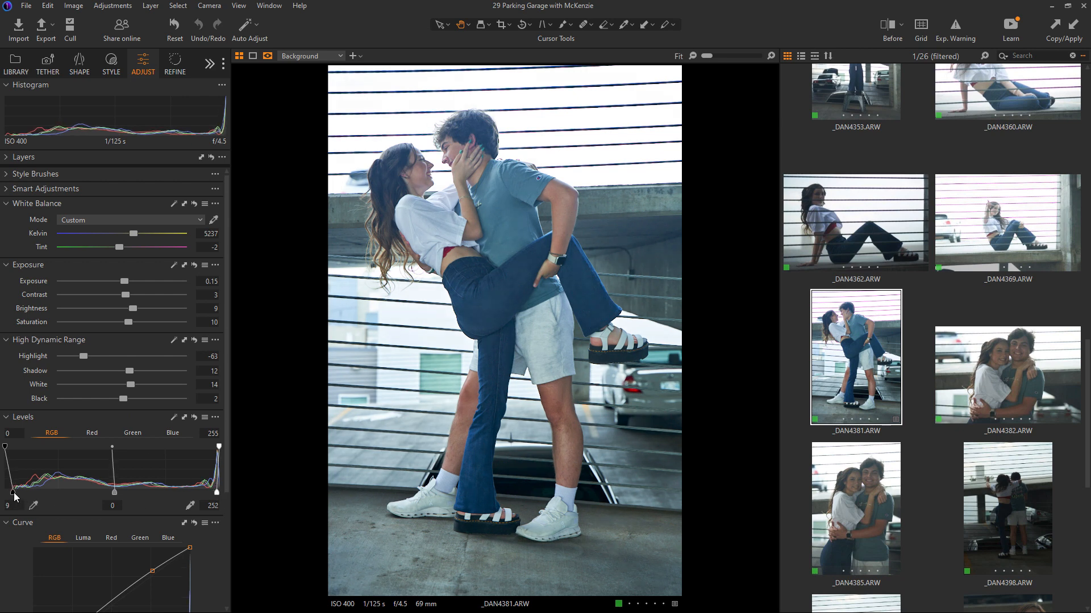
Set the High Dynamic Range values to Highlight -33, Shadow 7, White 7 and Black -16
scroll(226, 469, "down", 1)
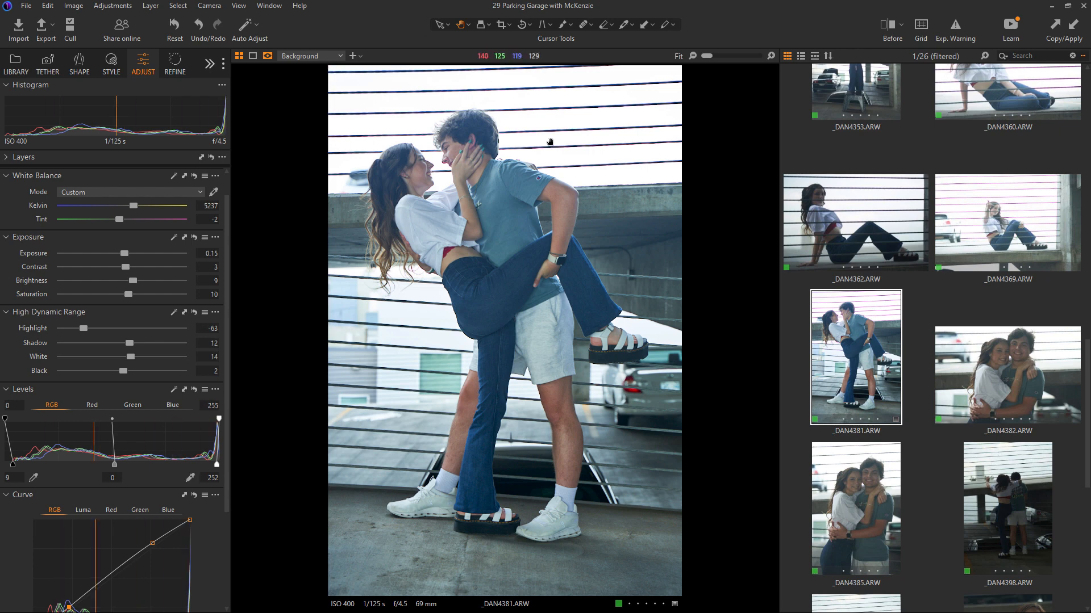
left_click_drag(130, 359, 104, 334)
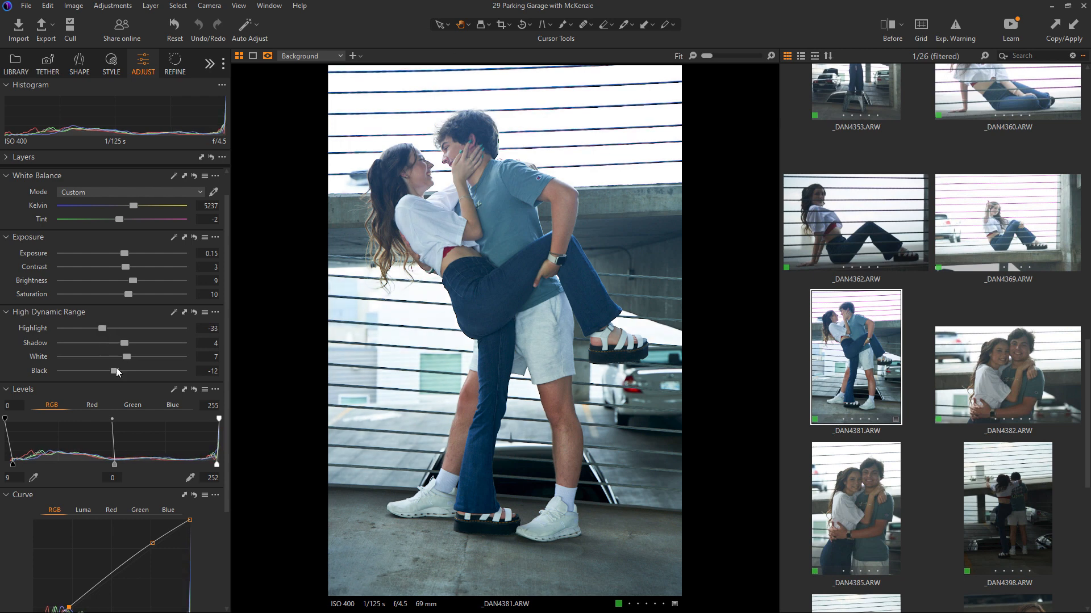
left_click_drag(113, 372, 129, 342)
Straighten the RGB curve by placing its upper point at about input 186, output 182 and fine-tuning its lower point
left_click_drag(227, 368, 226, 455)
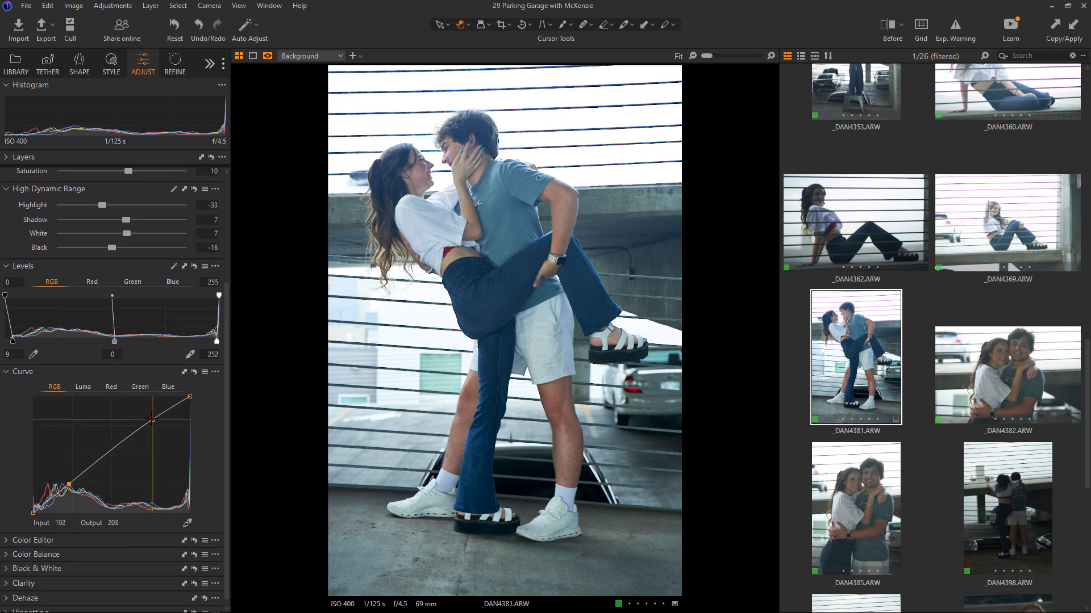
left_click_drag(152, 420, 149, 421)
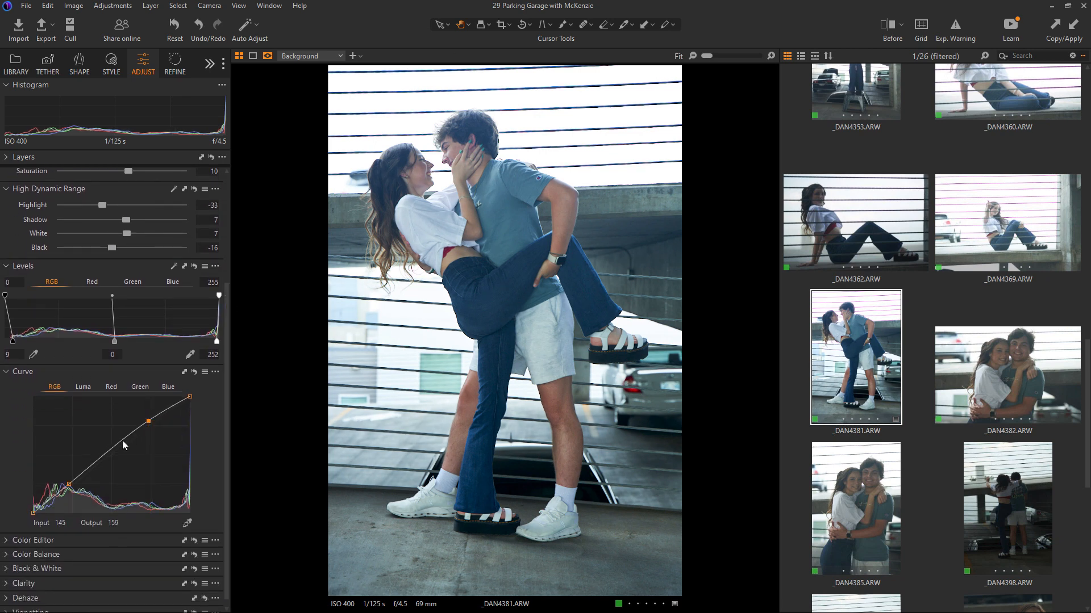
left_click_drag(64, 492, 62, 495)
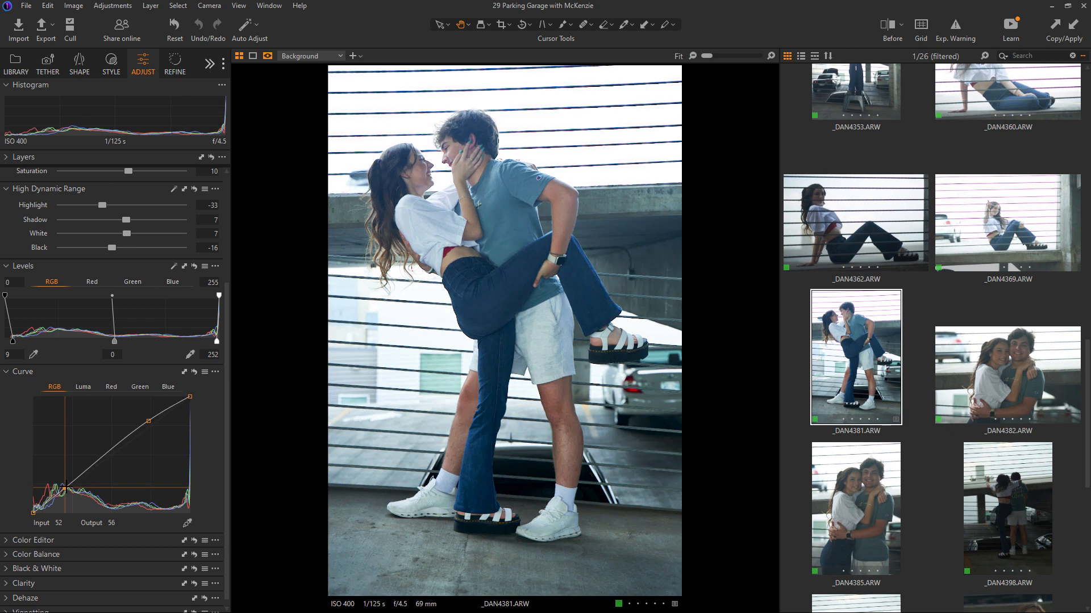
left_click_drag(148, 422, 147, 428)
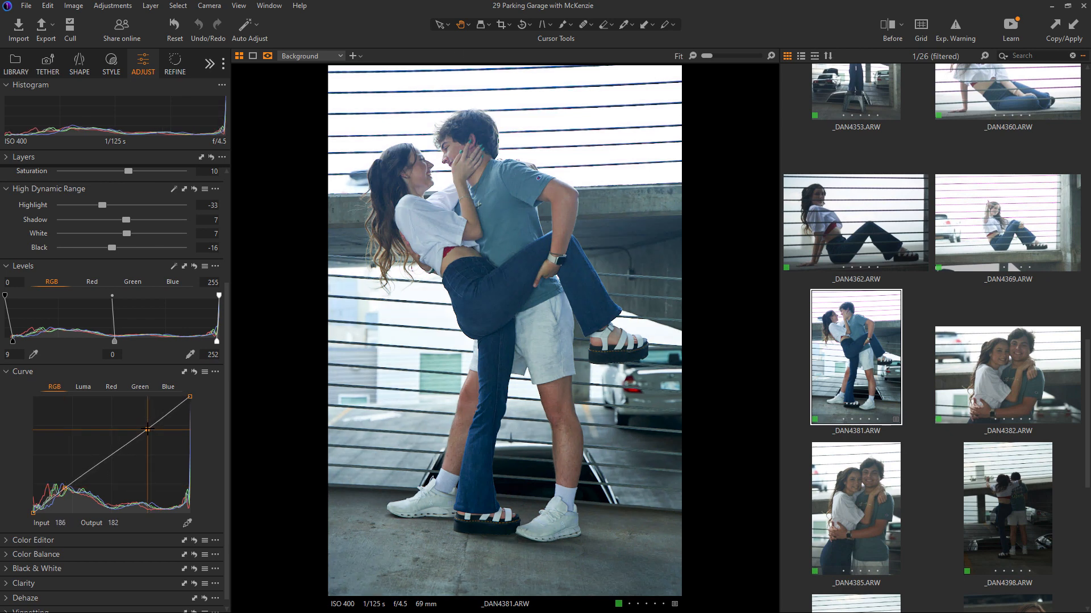
left_click_drag(65, 487, 68, 486)
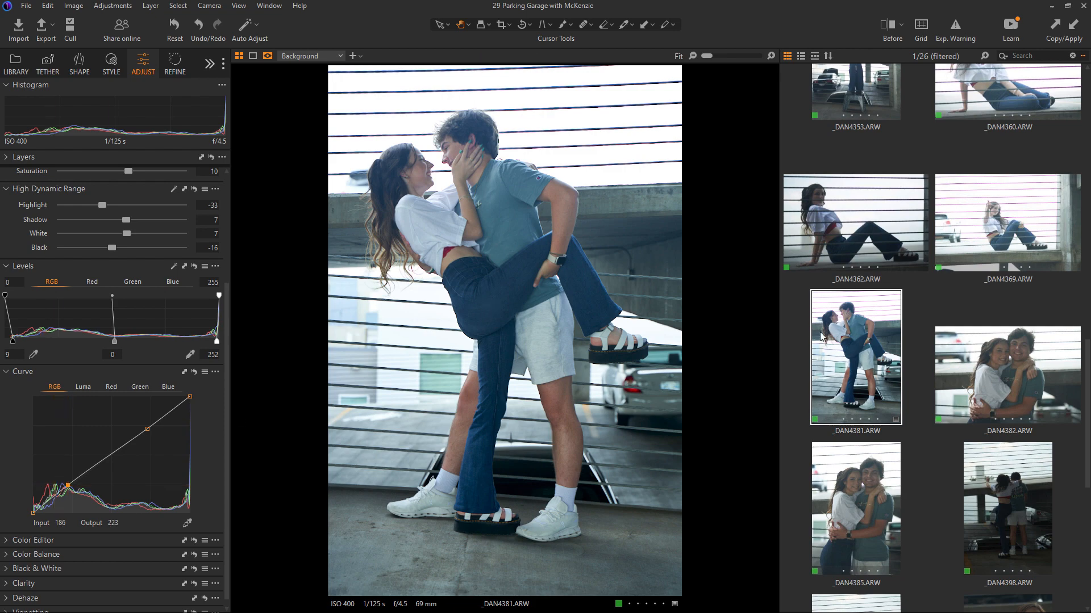
Apply the _DAN4381.ARW adjustments to _DAN4382.ARW and set its white balance to 4957 Kelvin with a tint of 4.5
left_click(979, 357)
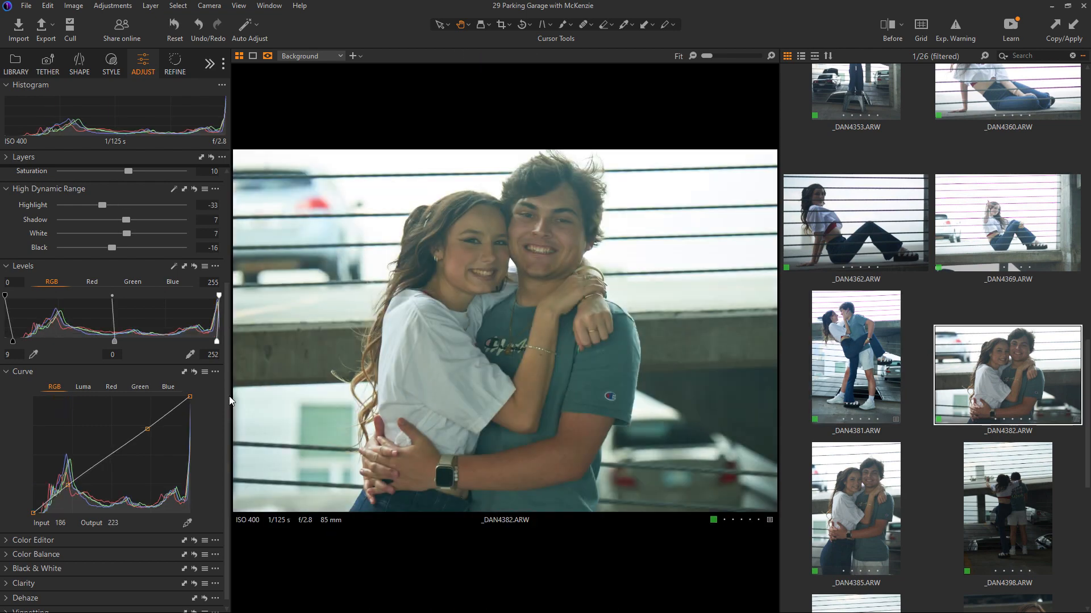
left_click_drag(227, 382, 232, 254)
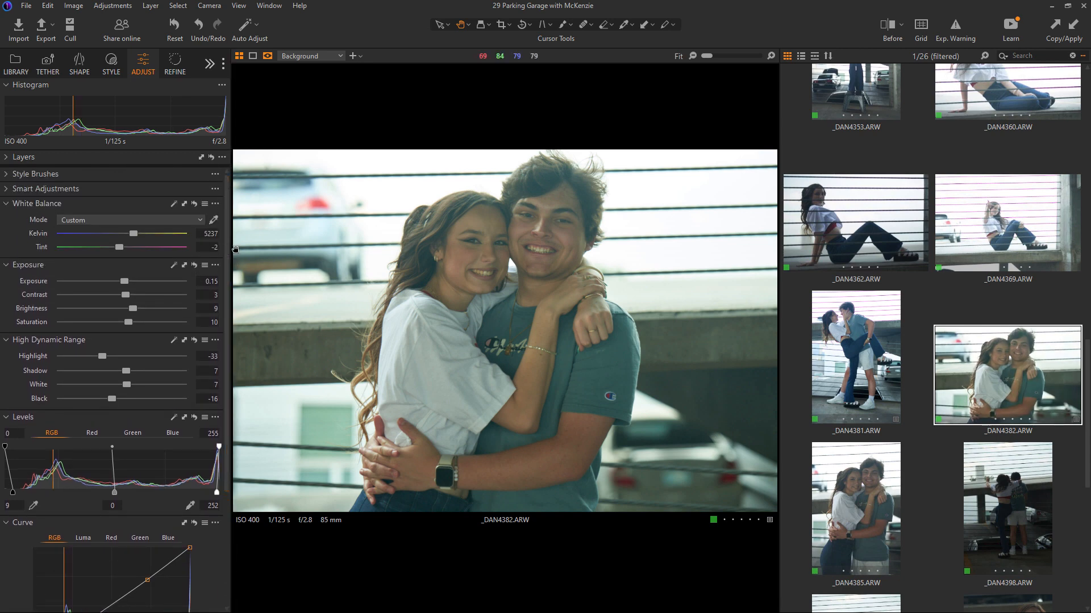
left_click_drag(130, 233, 122, 234)
left_click(213, 220)
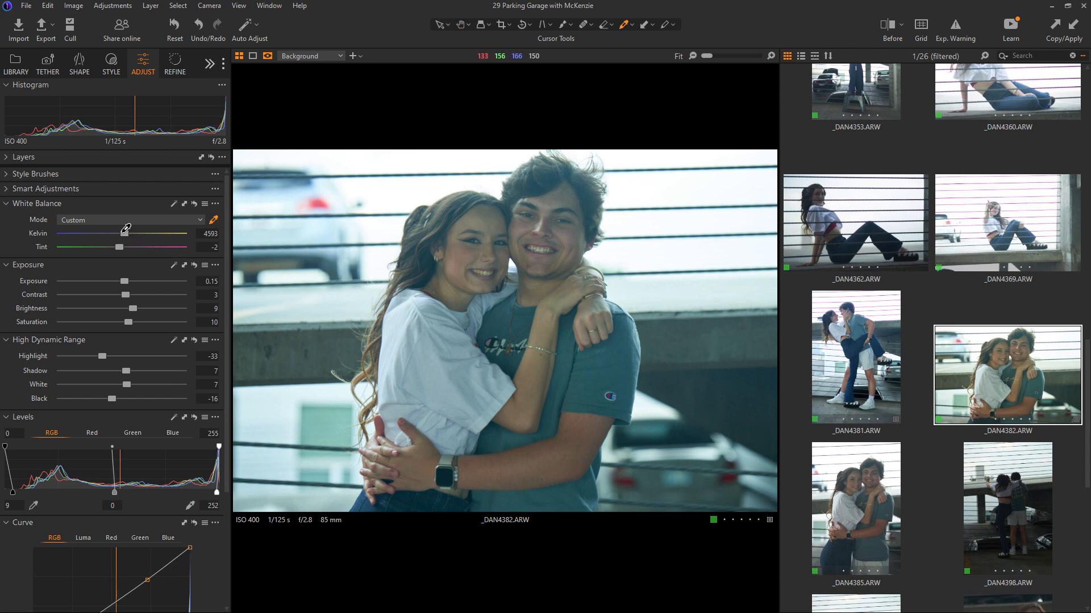
left_click_drag(133, 234, 129, 234)
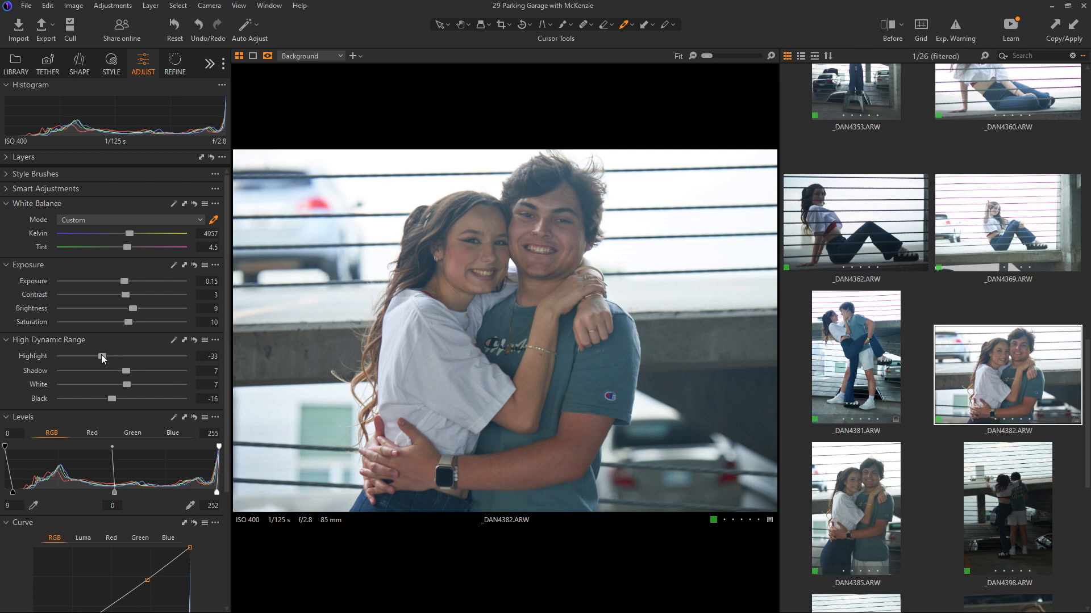
Set Highlight to -40, Shadow to 42 and Black to -18 on _DAN4382.ARW, and set the RGB levels to 26 and 247
left_click_drag(102, 356, 149, 372)
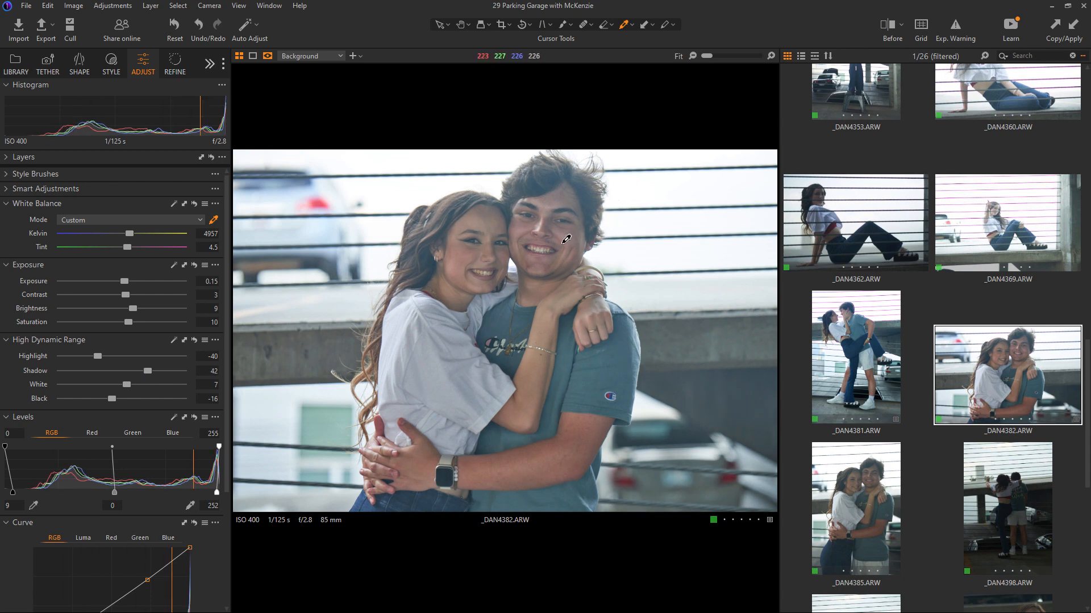
left_click_drag(113, 399, 113, 399)
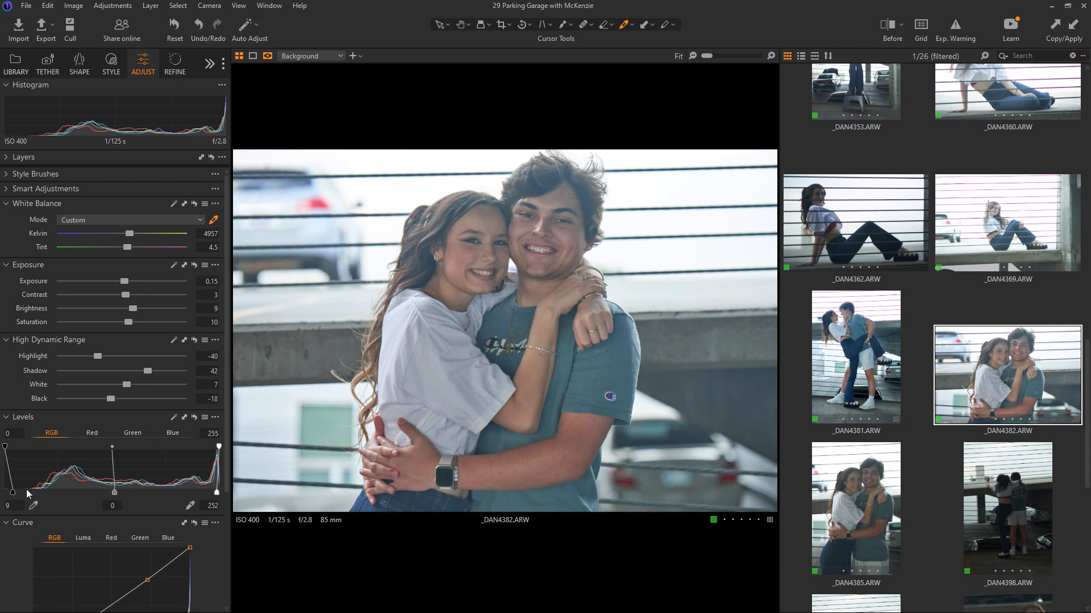
left_click_drag(14, 492, 23, 492)
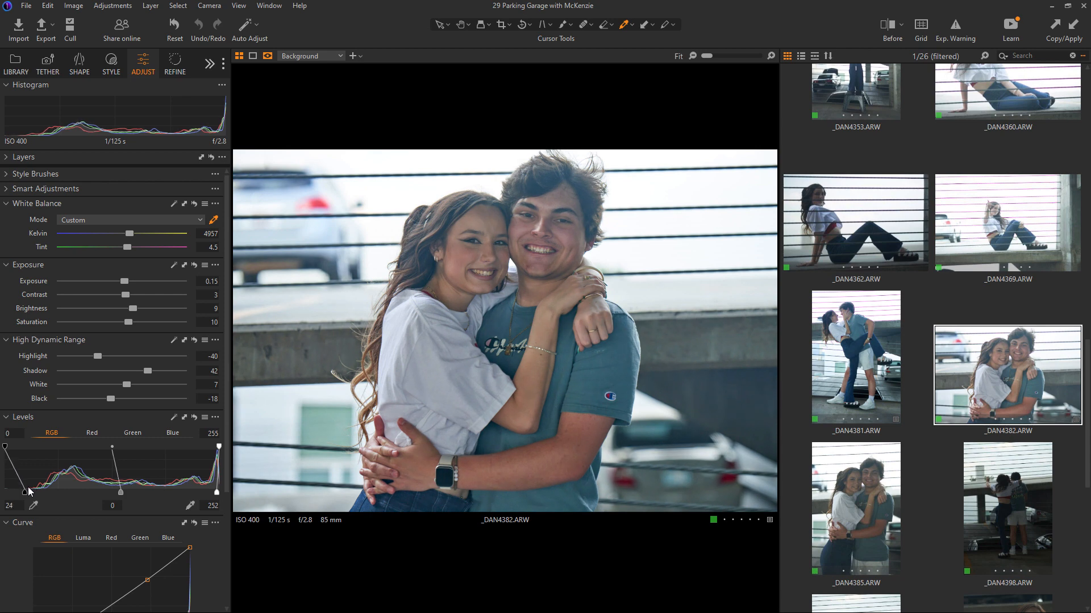
left_click_drag(217, 492, 211, 493)
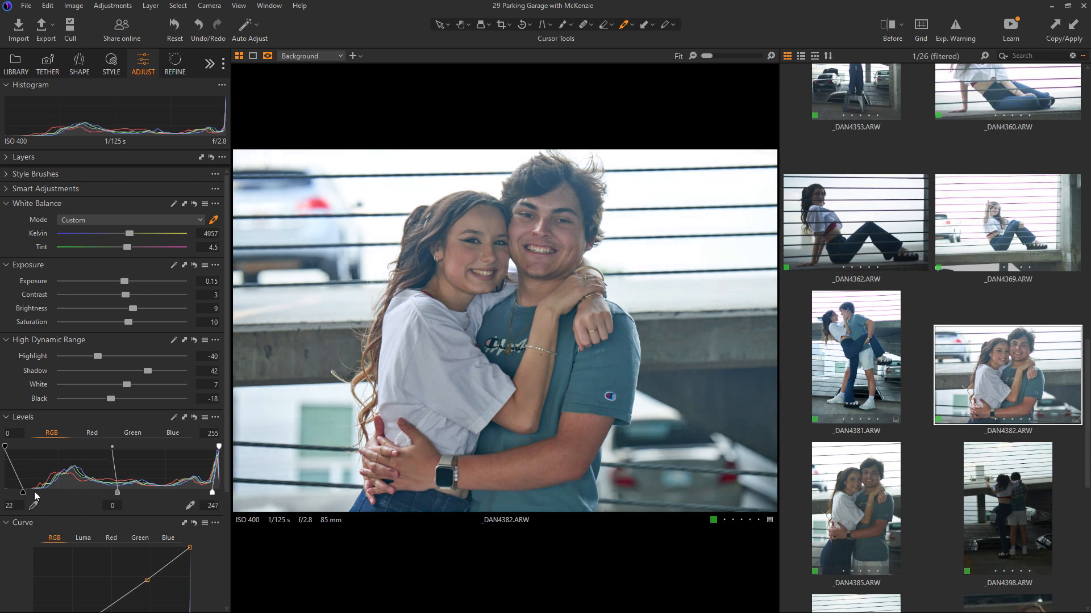
left_click_drag(24, 493, 26, 492)
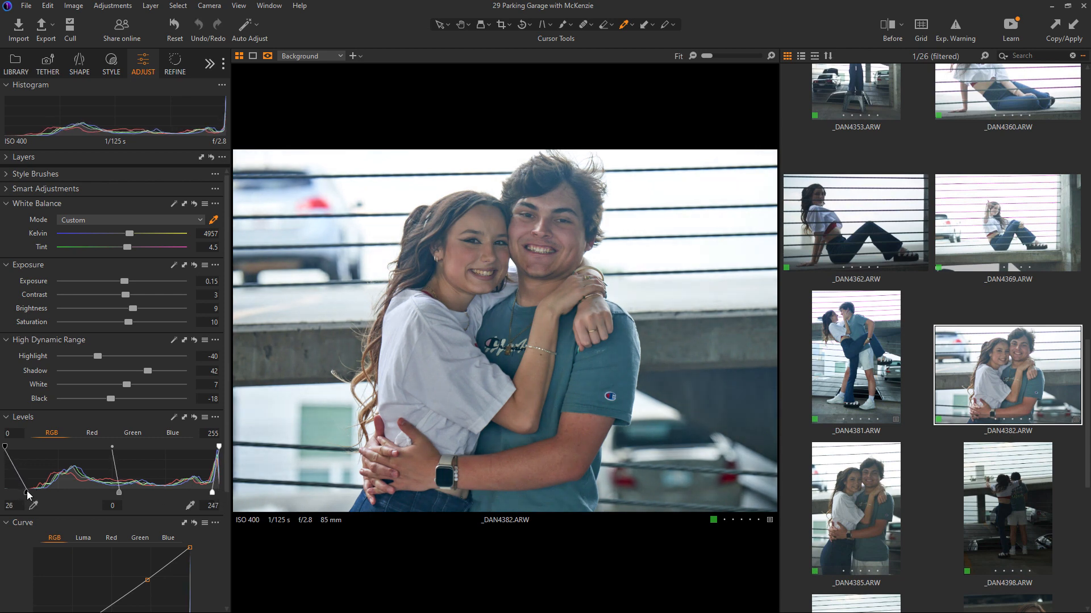
Raise the upper and lower points of the RGB curve slightly on _DAN4382.ARW to brighten the couple
left_click_drag(227, 445, 209, 519)
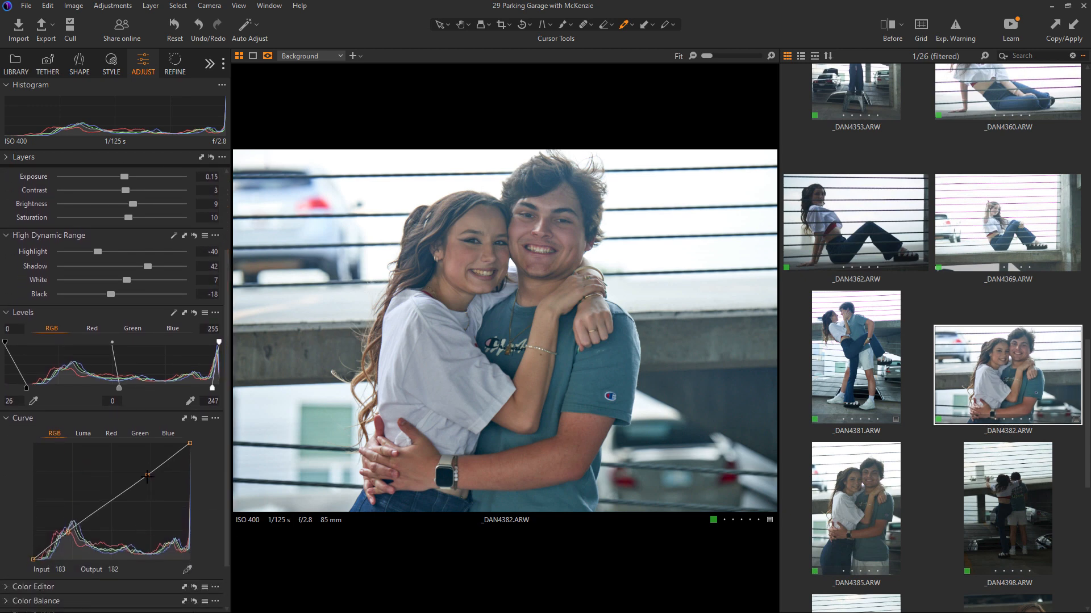
left_click_drag(147, 475, 146, 472)
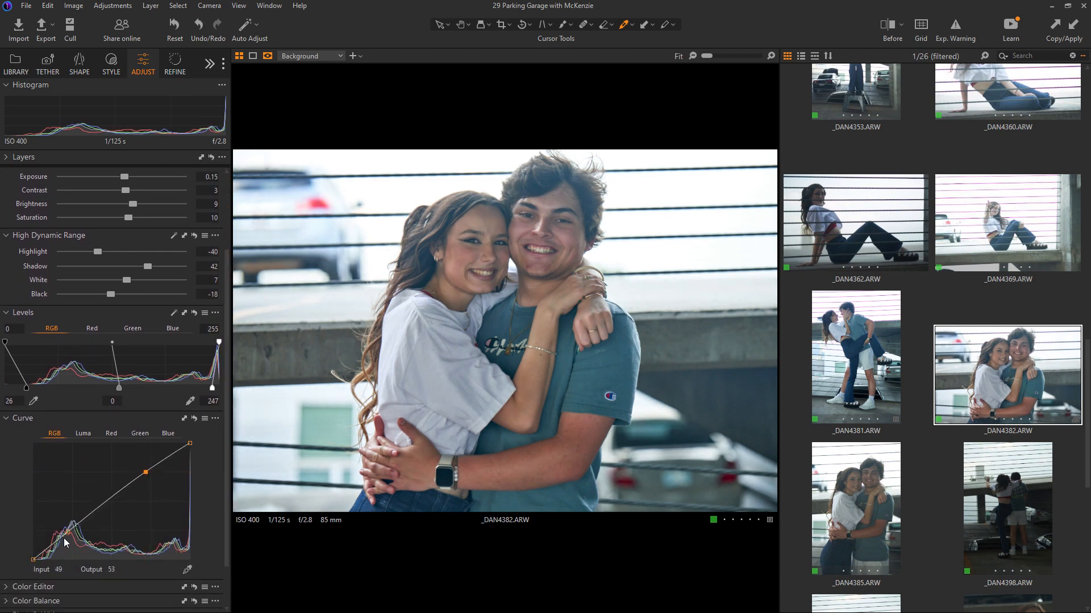
left_click_drag(67, 533, 65, 527)
Set Shadow to 41, White to 9 and Black to -16, and set the RGB levels to 30 and 249
left_click_drag(223, 436, 227, 322)
left_click_drag(150, 373, 110, 398)
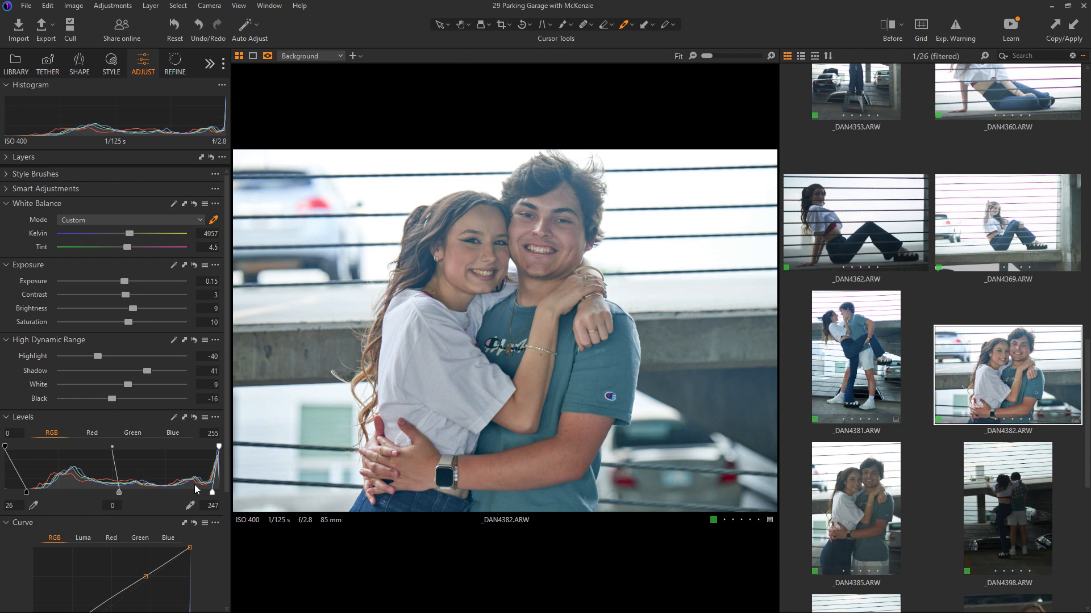
left_click_drag(214, 492, 215, 493)
left_click_drag(27, 493, 31, 494)
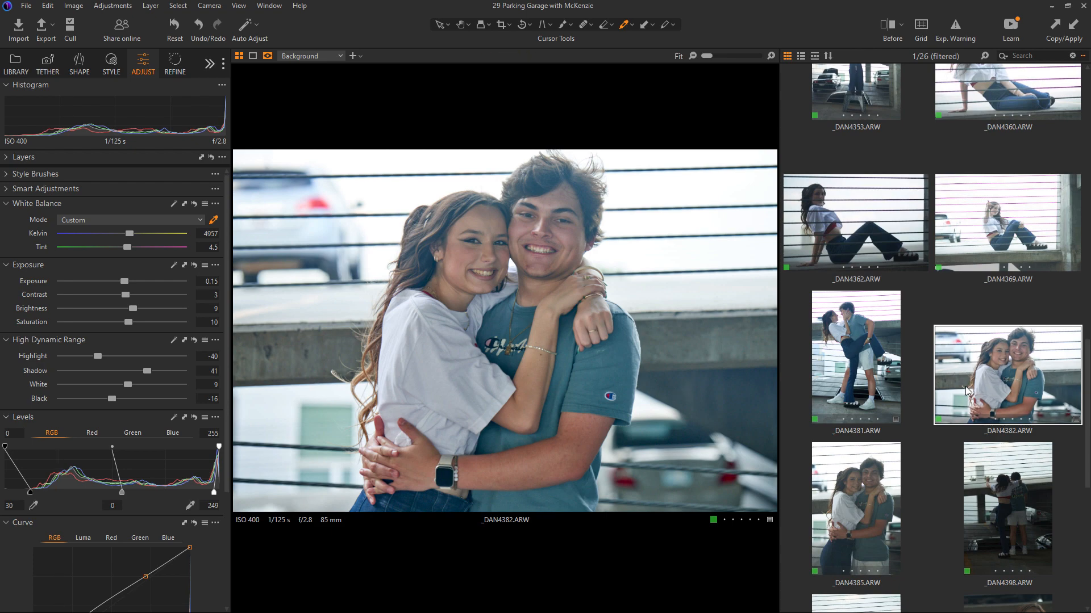
Apply the _DAN4382.ARW adjustments to _DAN4385.ARW and lift its RGB curve, placing the lower point at about input 47, output 67
left_click(861, 542)
key("ctrl+shift+v")
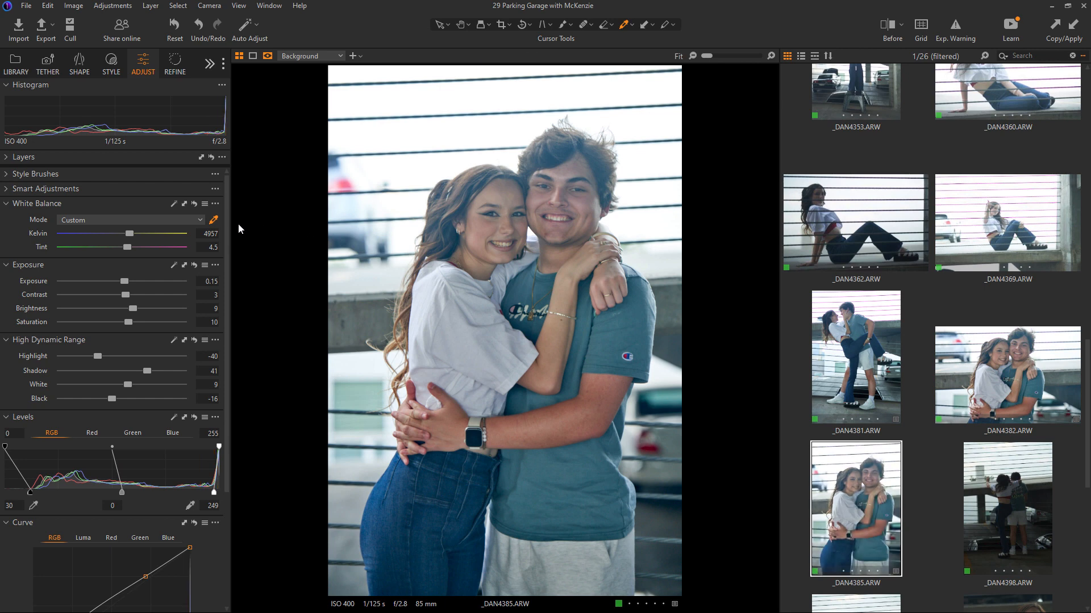
left_click_drag(224, 225, 223, 344)
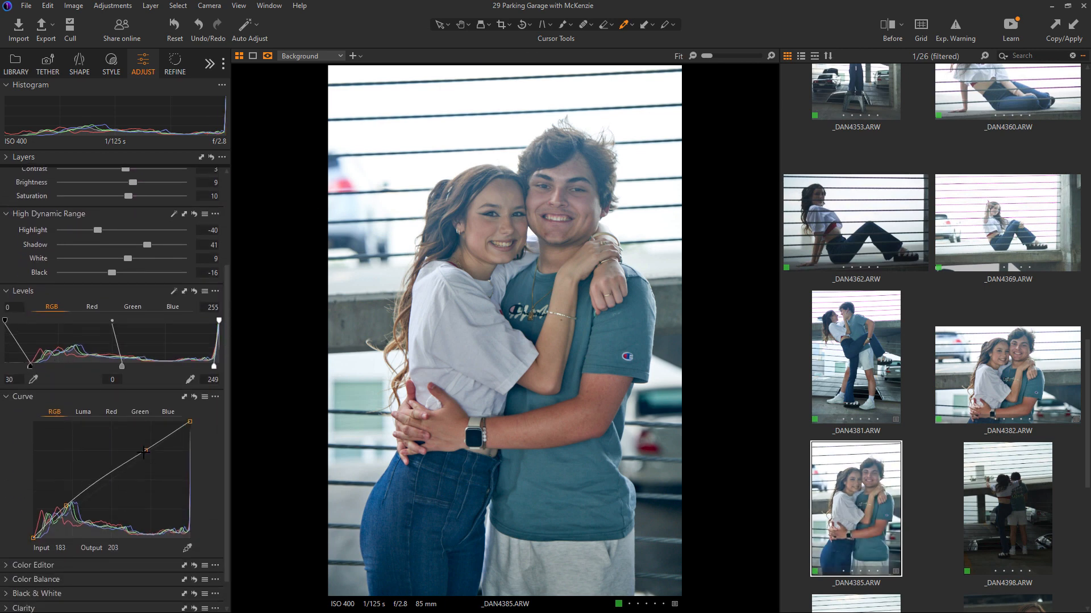
left_click_drag(146, 449, 144, 446)
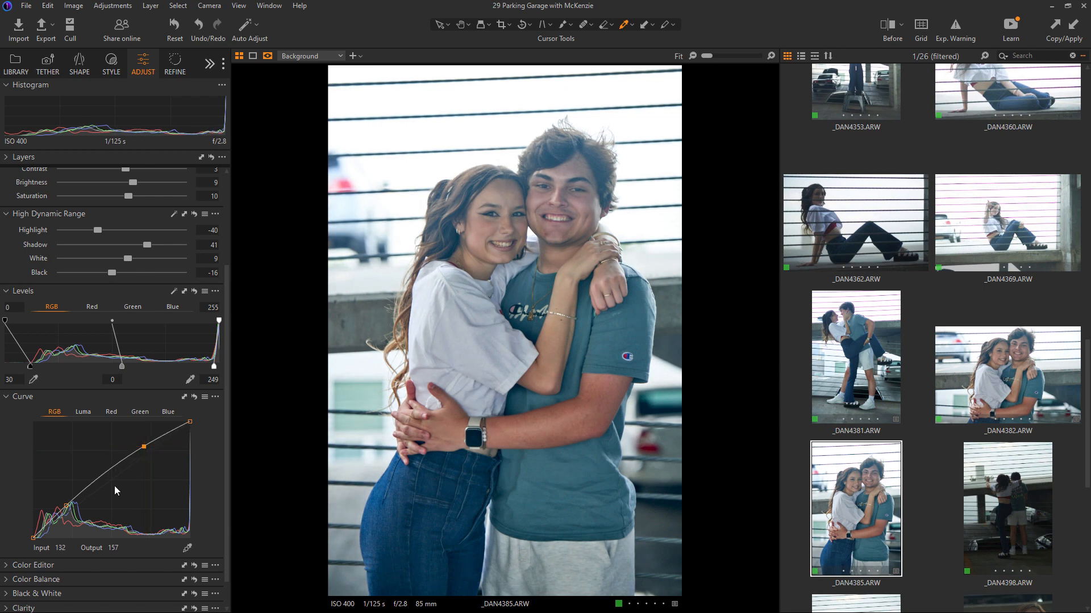
left_click_drag(66, 505, 62, 507)
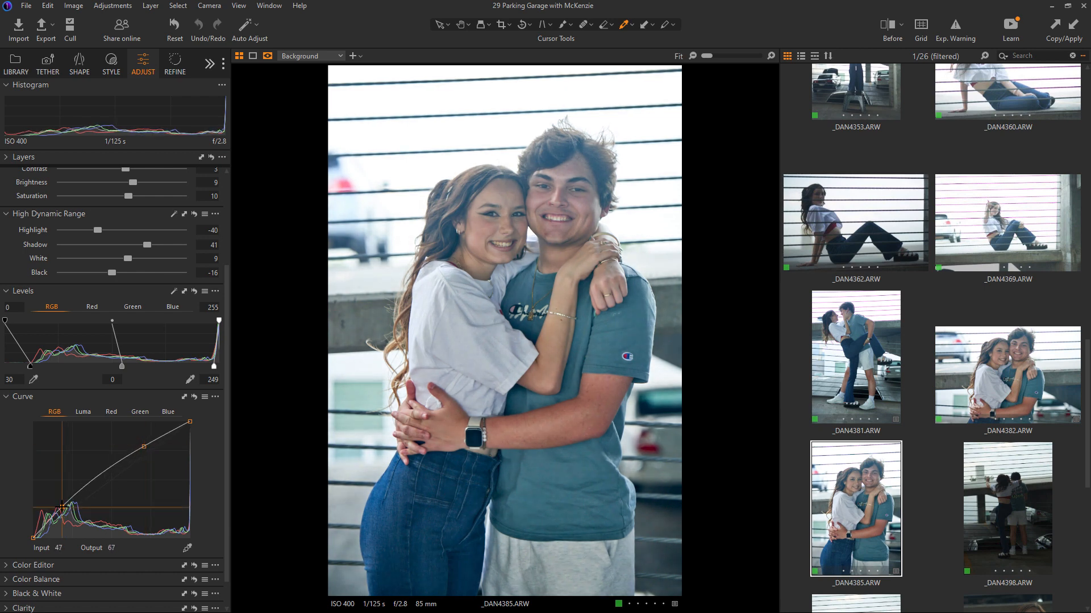
Set Brightness to 11 and Kelvin to 5199 on _DAN4385.ARW and apply its adjustments to _DAN4382.ARW
left_click_drag(227, 425, 223, 321)
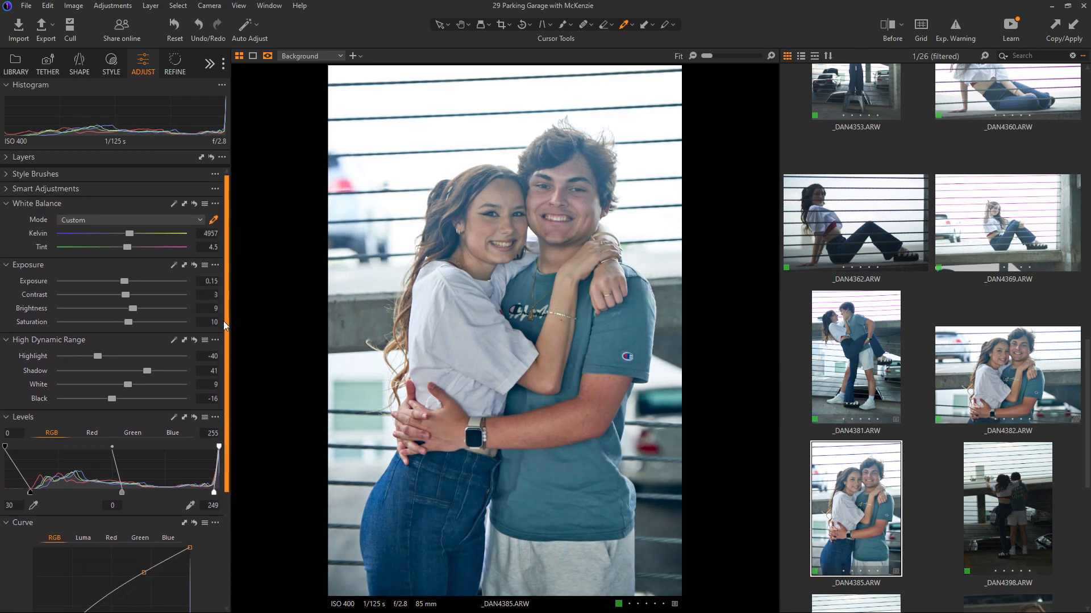
left_click_drag(135, 308, 137, 308)
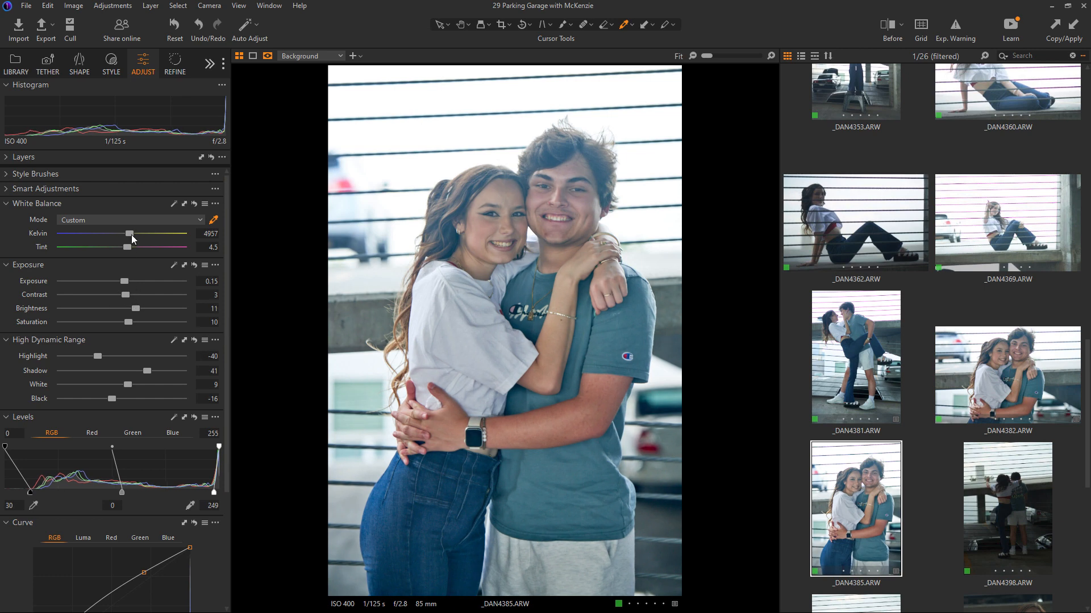
left_click_drag(131, 235, 134, 237)
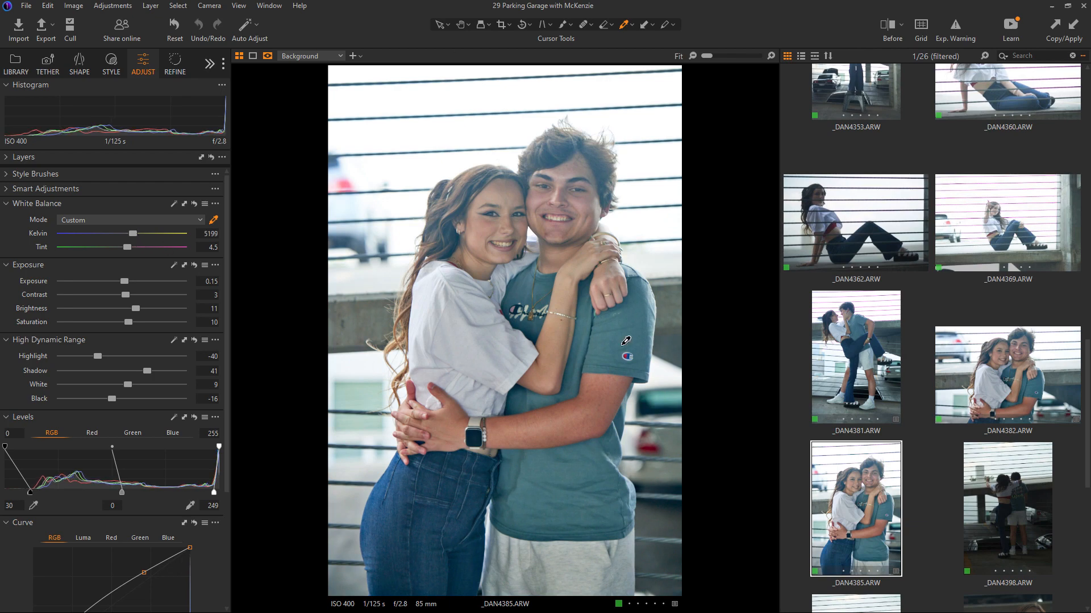
left_click(958, 378)
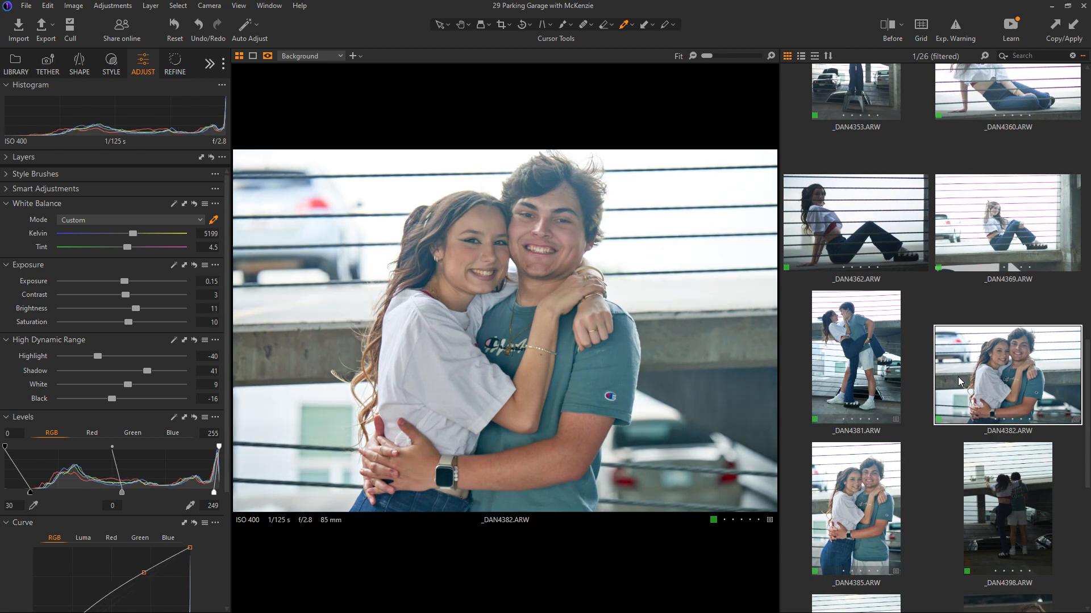
left_click(889, 446)
Set Kelvin to 5317, Brightness to 12 and Shadow to 12 on _DAN4381.ARW
left_click(856, 390)
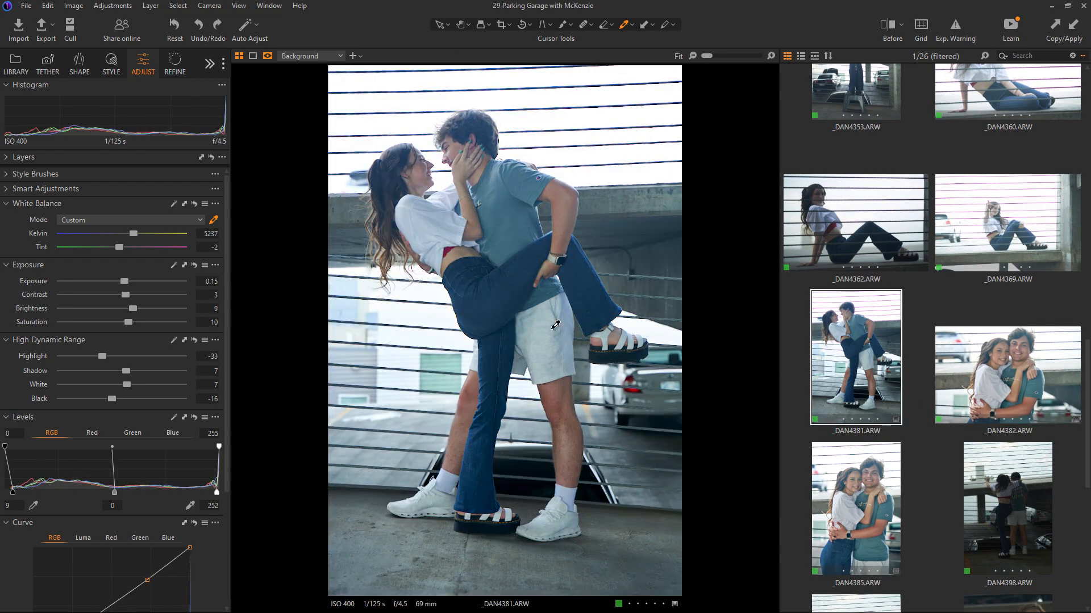
left_click_drag(132, 235, 133, 236)
left_click_drag(134, 307, 137, 307)
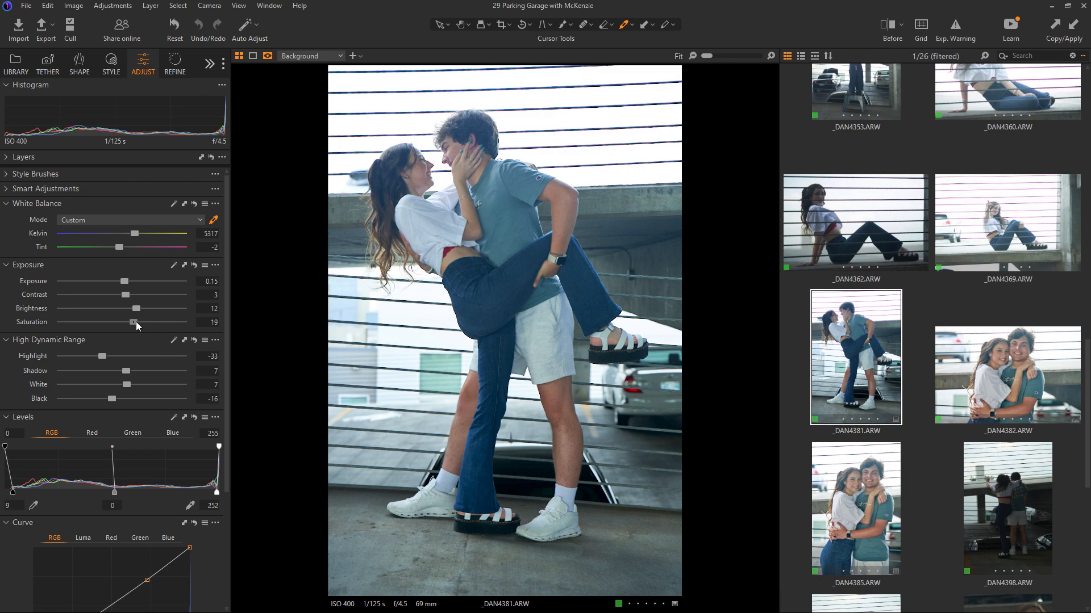
left_click_drag(126, 372, 129, 372)
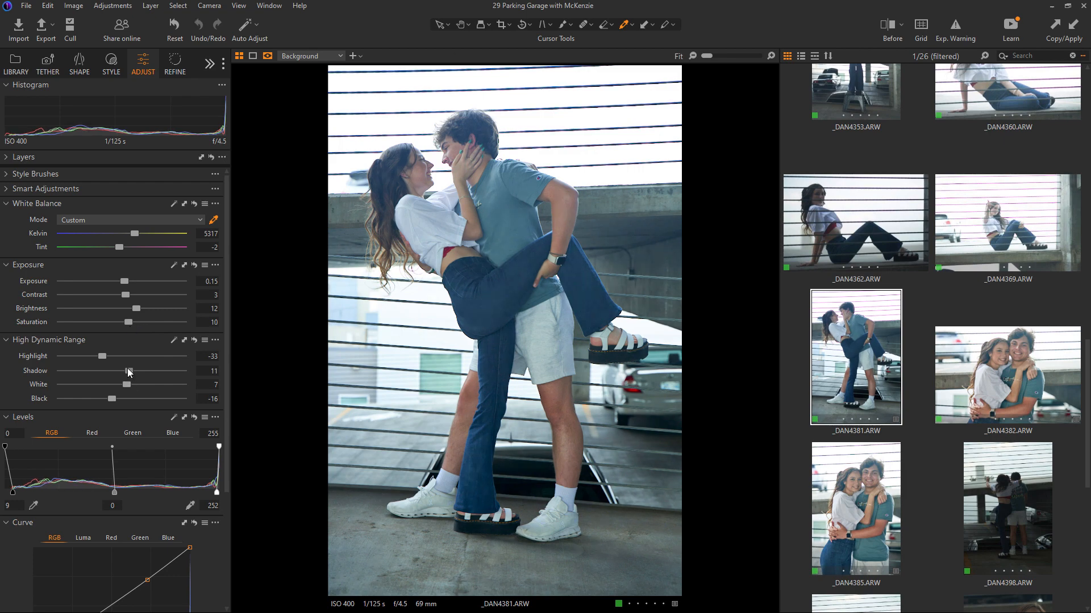
Try the _DAN4385.ARW adjustments on the dark back-view photo _DAN4398.ARW
left_click(1000, 489)
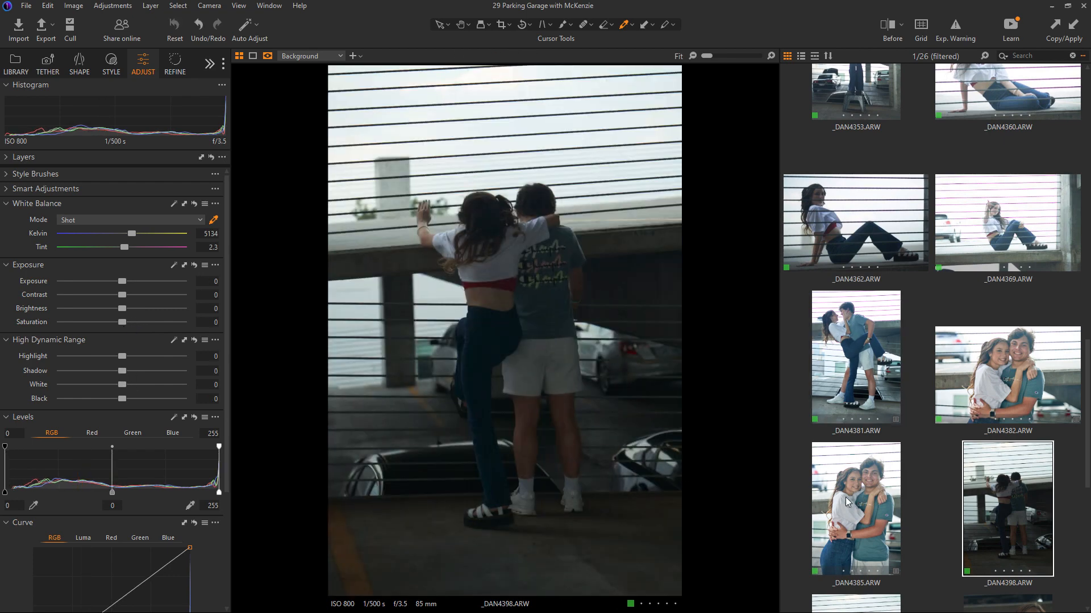
left_click(846, 496)
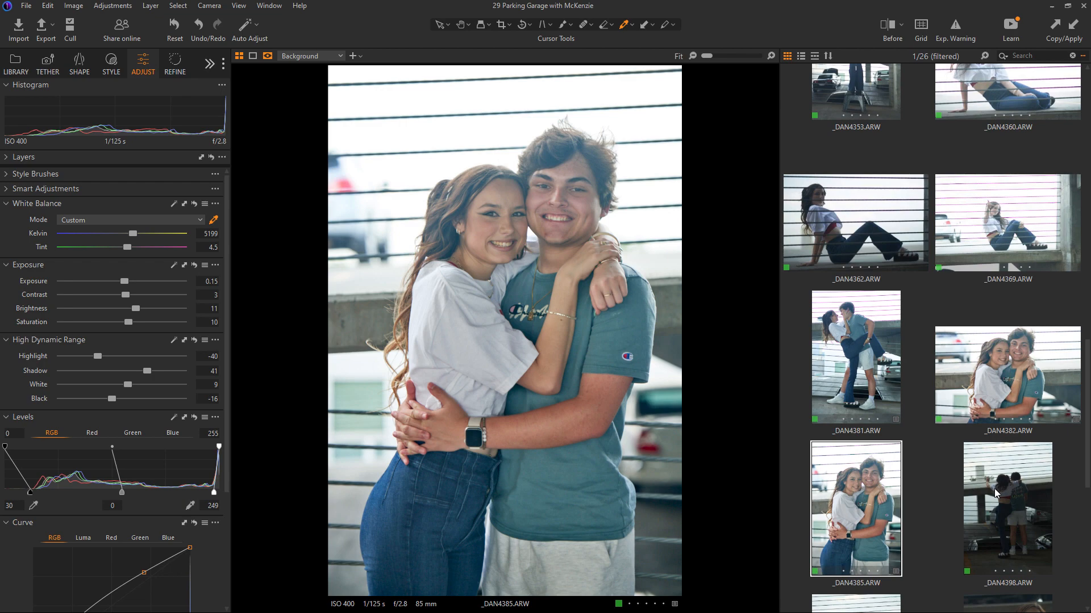
left_click(994, 490)
key("ctrl+shift+v")
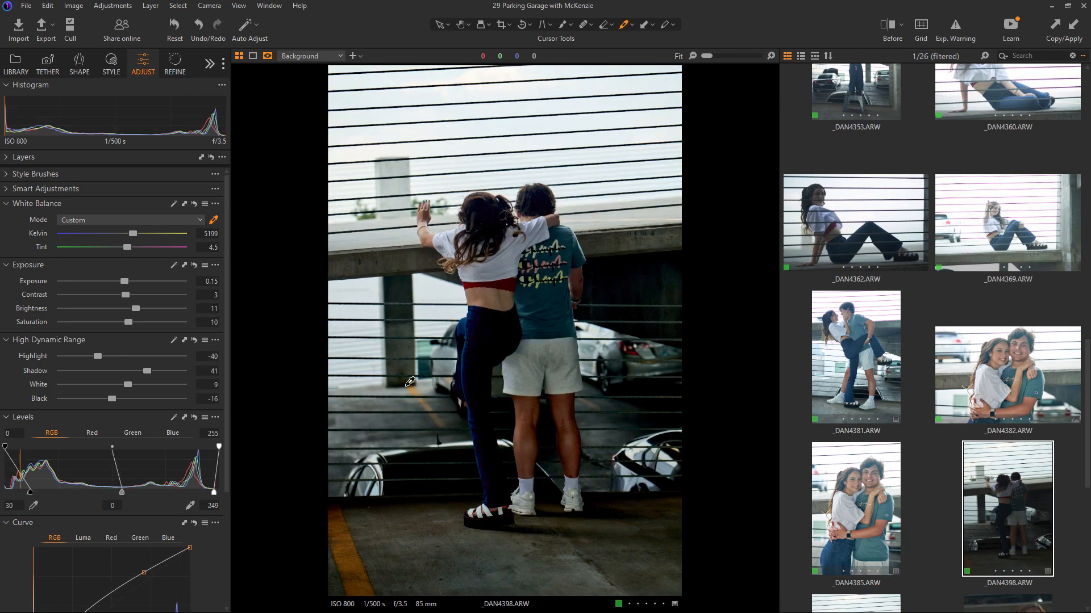
Apply the _DAN4381.ARW adjustments to _DAN4398.ARW, and set its Exposure to 1.41 and Highlight to -52
left_click(848, 350)
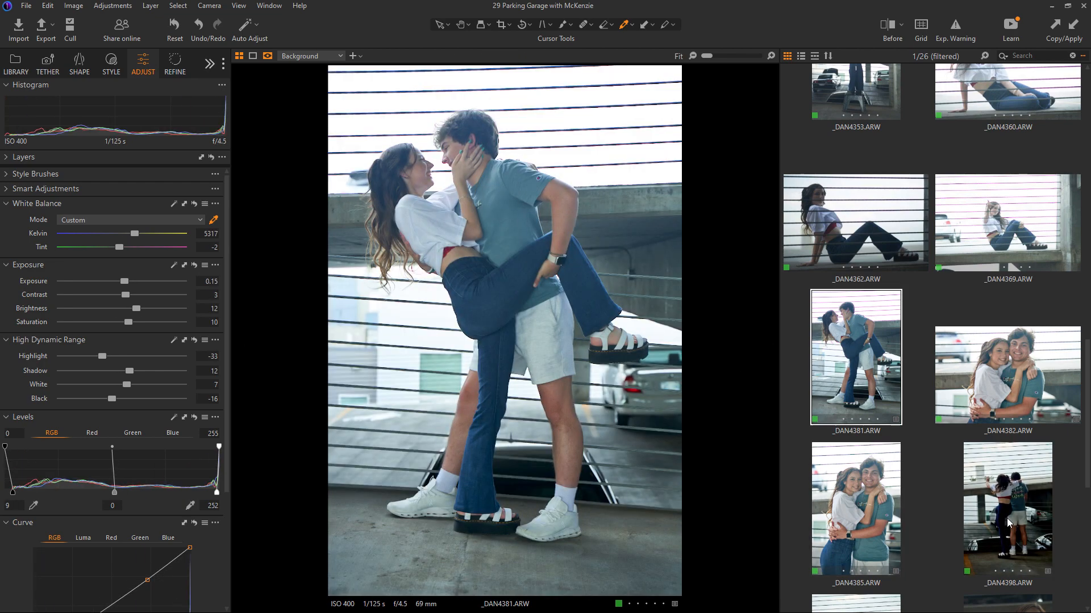
left_click(1008, 522)
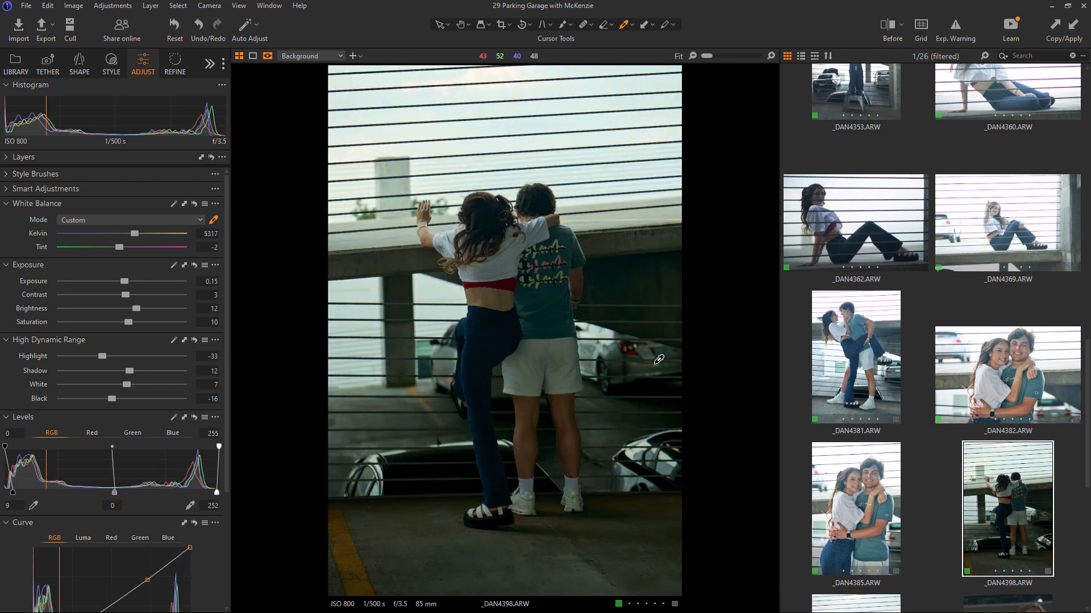
left_click_drag(125, 281, 144, 280)
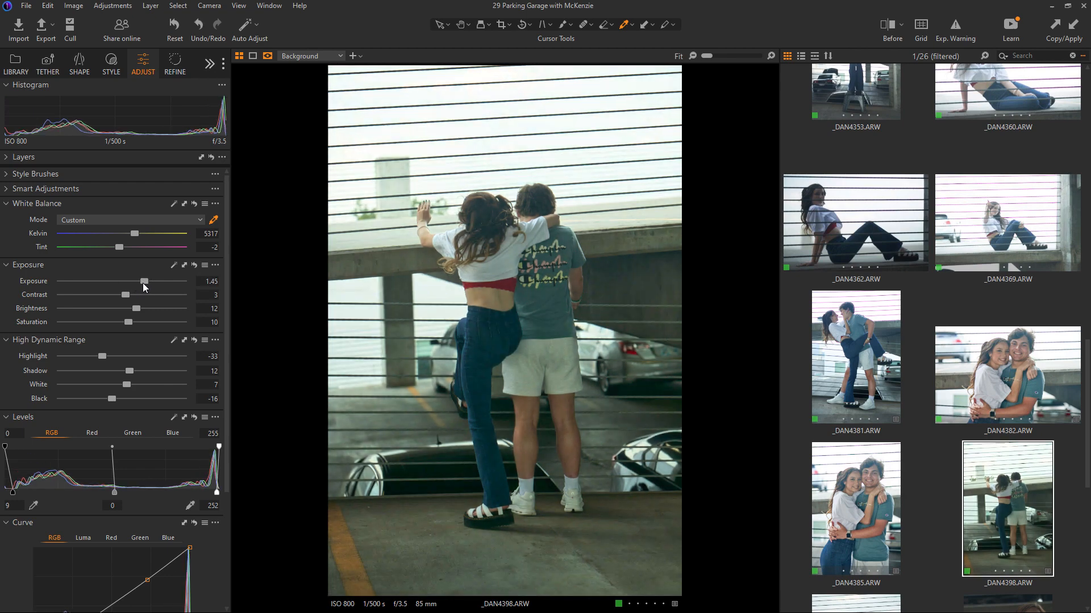
left_click_drag(103, 358, 90, 357)
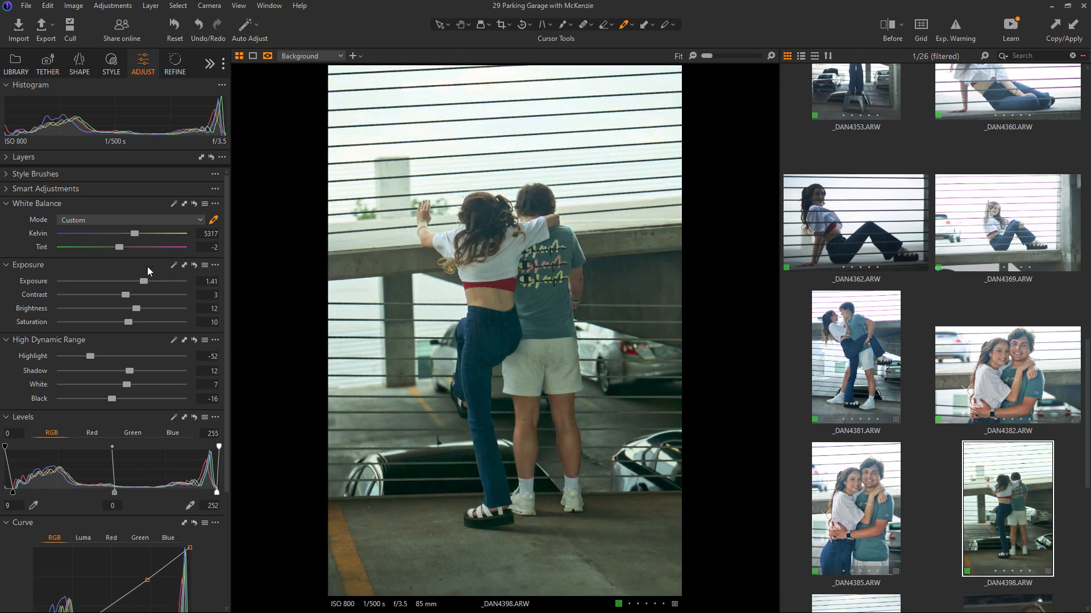
Neutralize the white balance of _DAN4398.ARW by sampling the pale background beside the couple, and set Brightness and Saturation to 11
left_click_drag(135, 232, 132, 233)
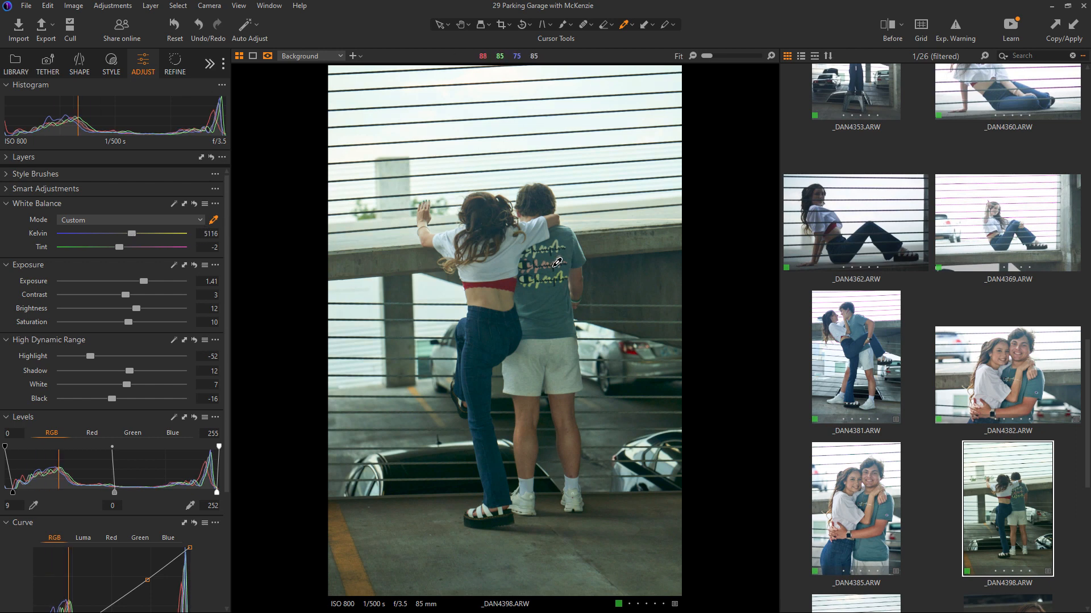
left_click(350, 281)
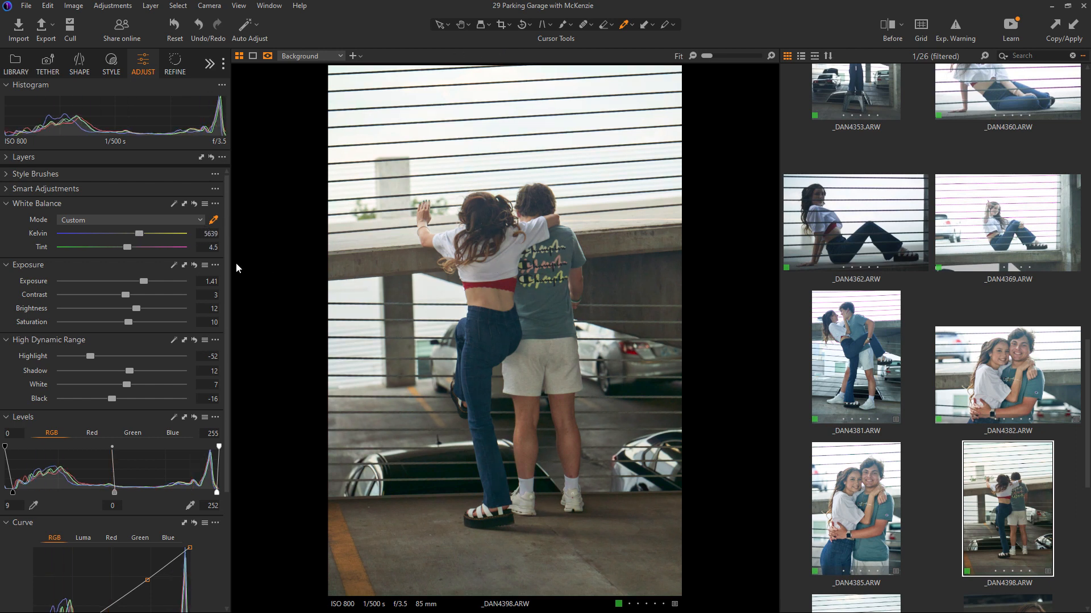
scroll(226, 274, "down", 3)
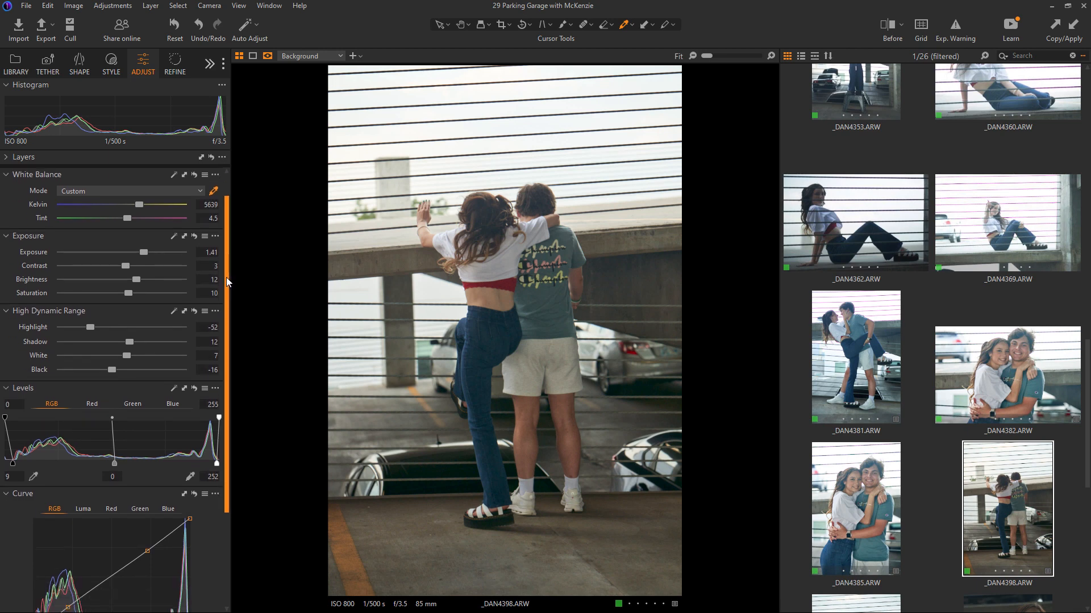
left_click_drag(137, 266, 135, 266)
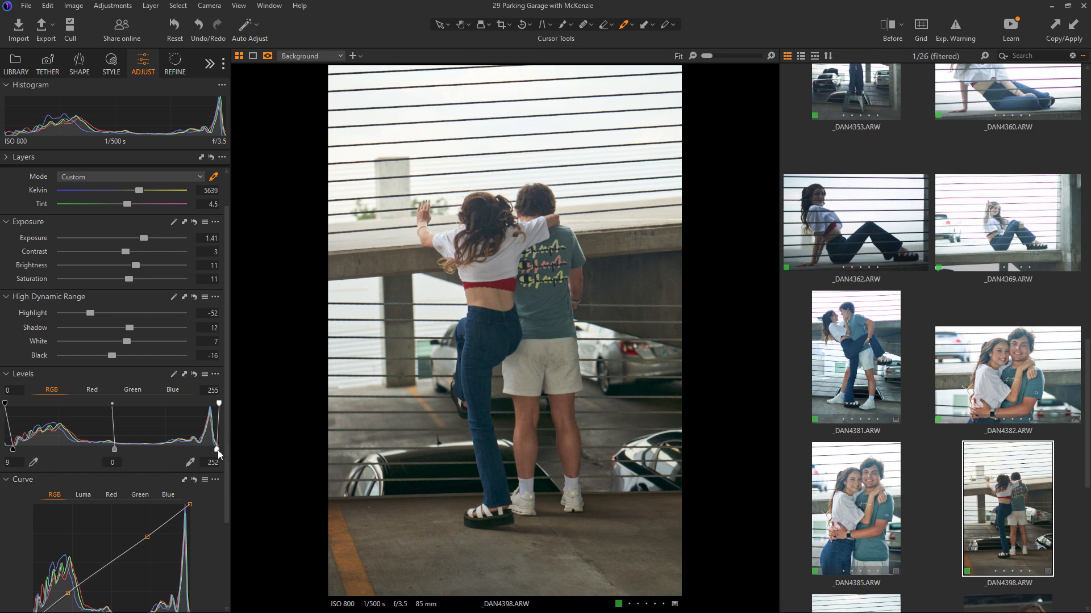
Set the upper RGB levels value to 251 on _DAN4398.ARW and raise both inner points of the RGB curve slightly
left_click_drag(217, 450, 216, 450)
scroll(147, 536, "down", 1)
left_click_drag(147, 536, 147, 529)
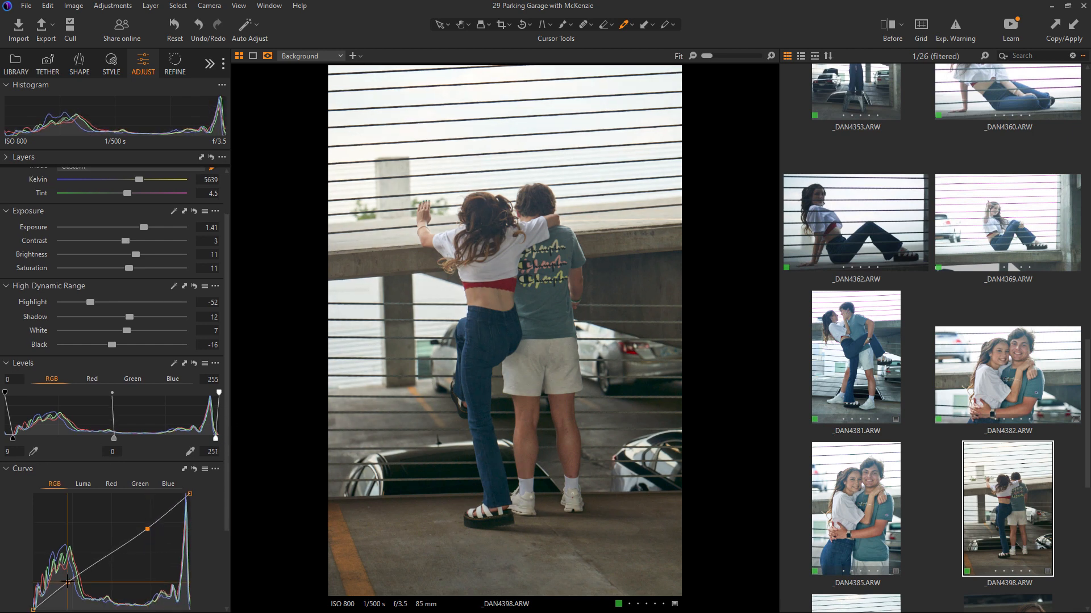
left_click_drag(67, 582, 70, 579)
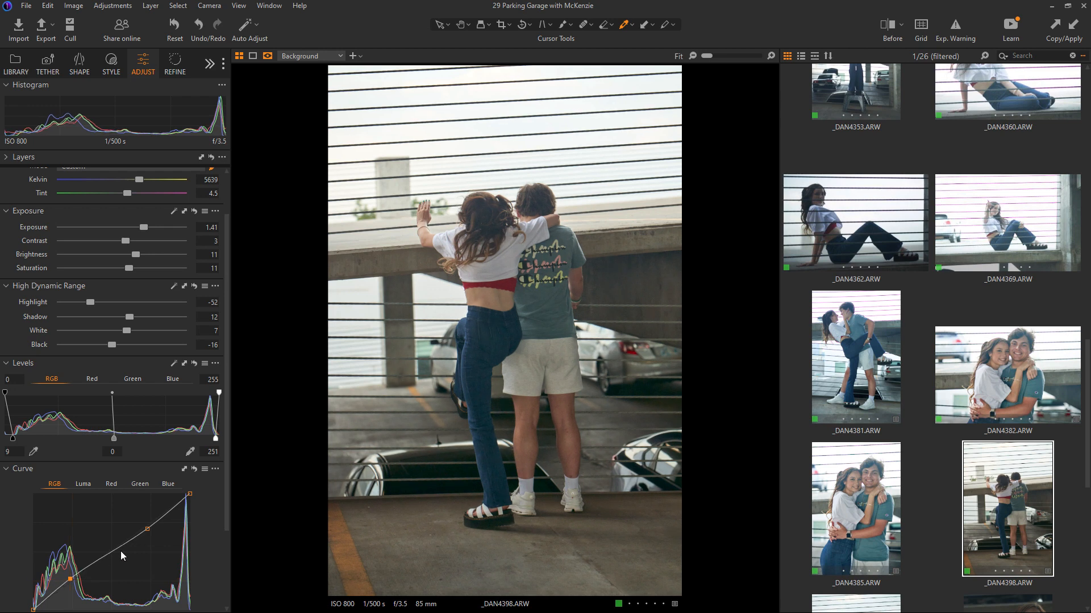
left_click_drag(147, 529, 147, 527)
left_click_drag(147, 528, 145, 529)
scroll(227, 456, "up", 1)
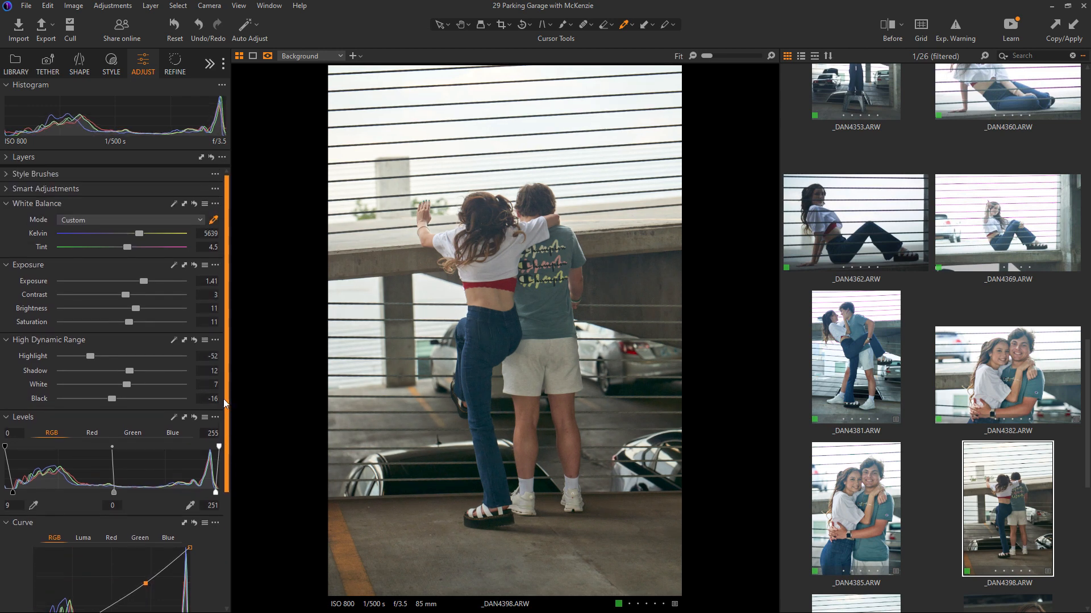
Set Shadow to 14, White to 15 and Black to -12 on _DAN4398.ARW, and apply its adjustments to _DAN4401.ARW
left_click_drag(139, 369, 117, 397)
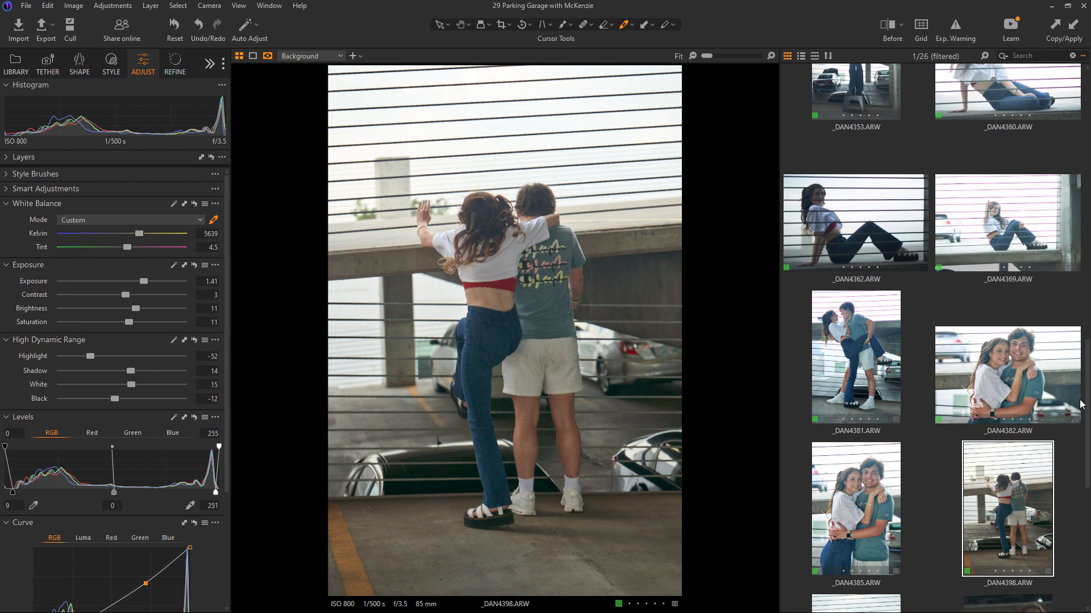
scroll(1080, 403, "down", 3)
left_click(822, 442)
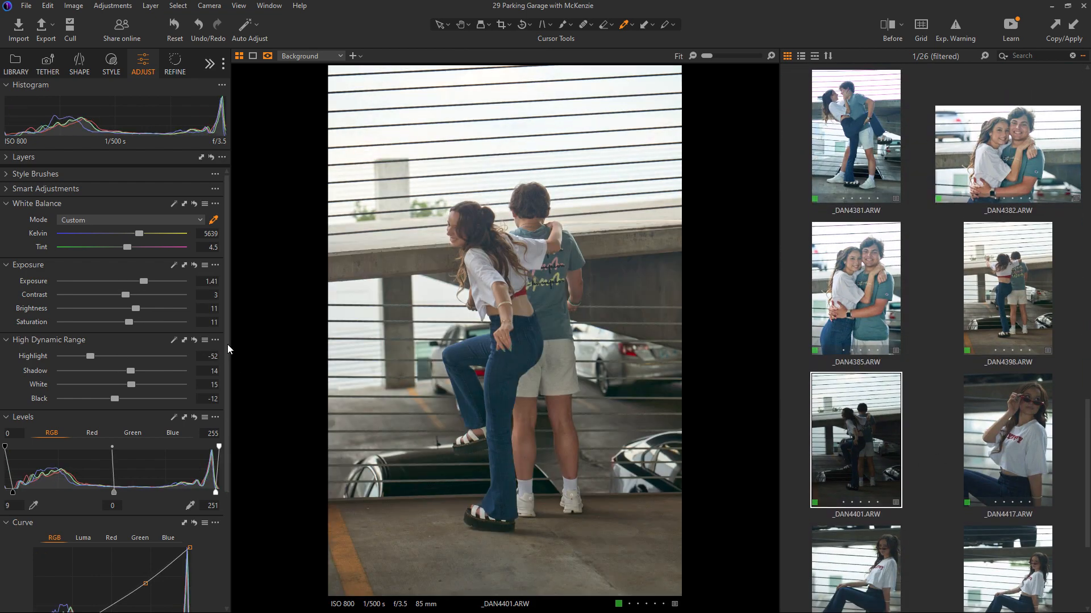
Set Brightness to 13, Shadow to 18, White to 16, Saturation to 7 and Kelvin to 5357 on _DAN4401.ARW
left_click_drag(137, 309, 138, 310)
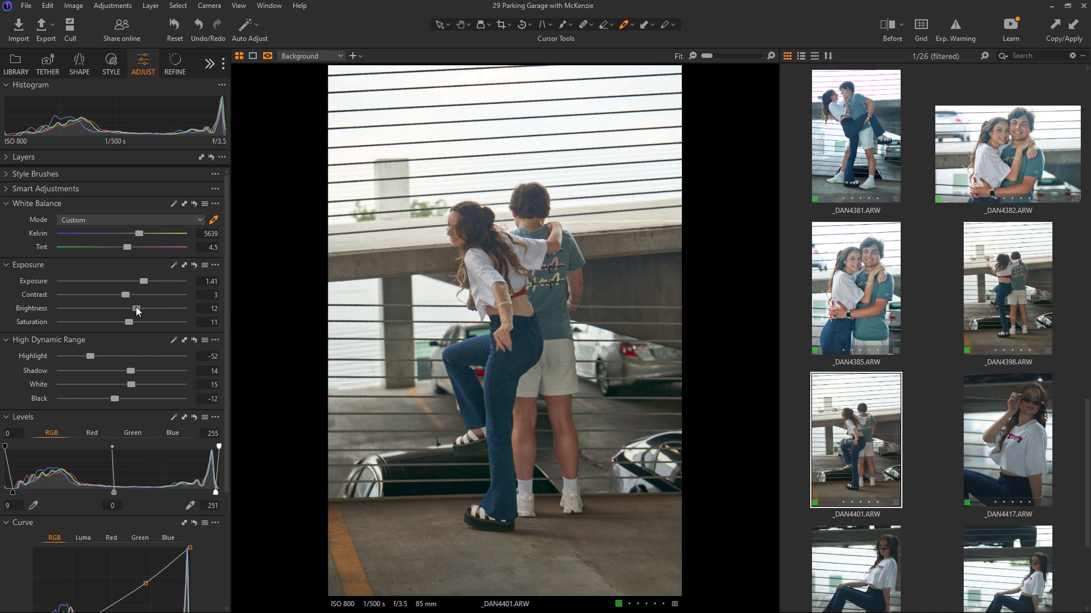
left_click_drag(130, 372, 132, 384)
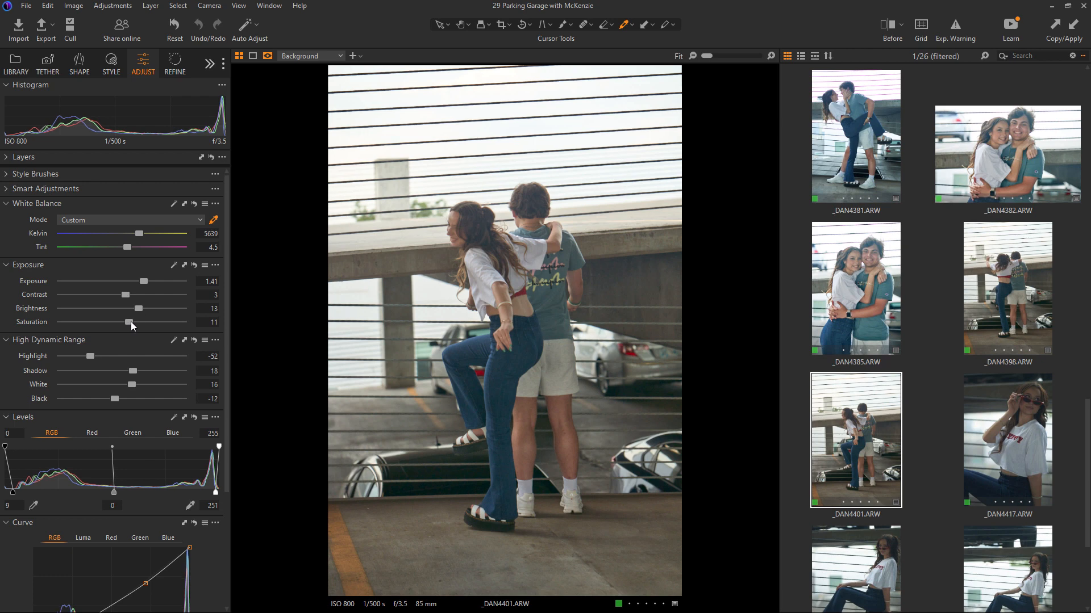
left_click_drag(130, 321, 127, 321)
left_click_drag(140, 235, 136, 237)
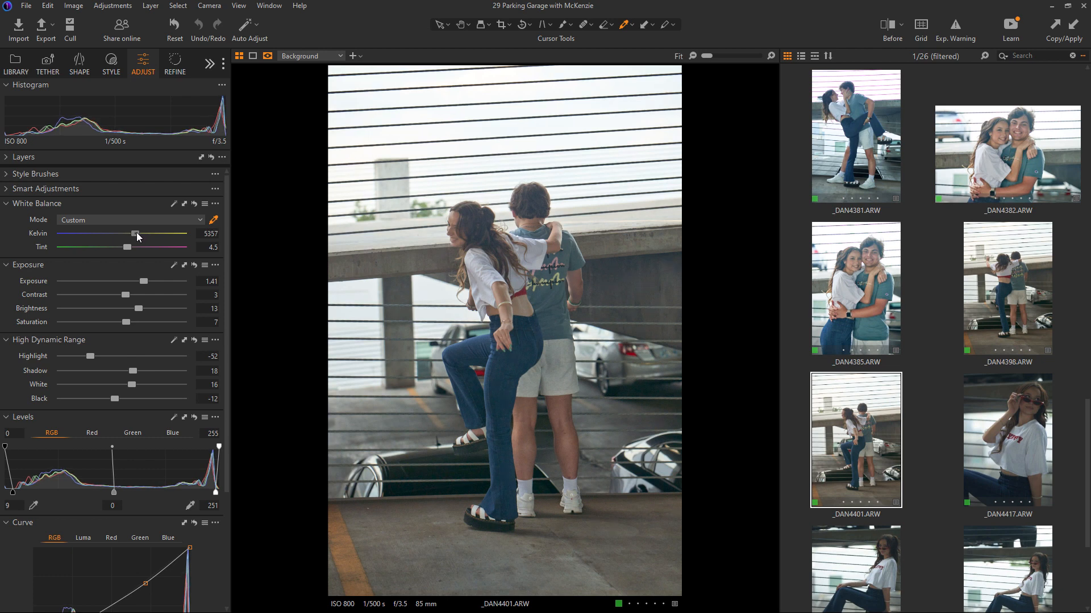
Undo the adjustments copied onto _DAN4398.ARW, set its Kelvin to 5478, and apply its adjustments to _DAN4401.ARW
left_click(1005, 294)
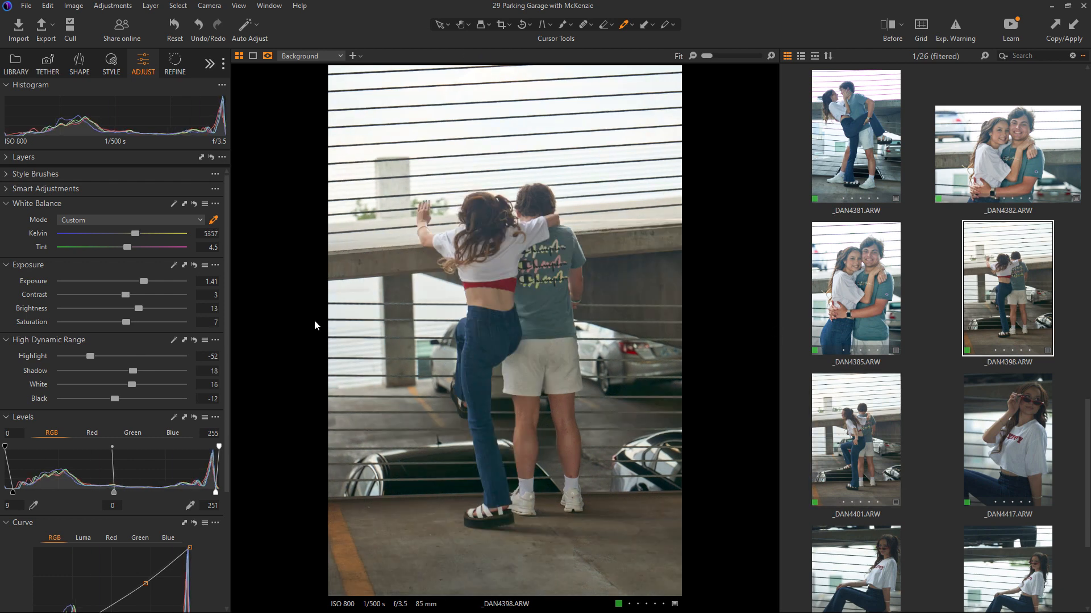
key("ctrl+z")
left_click_drag(142, 233, 136, 233)
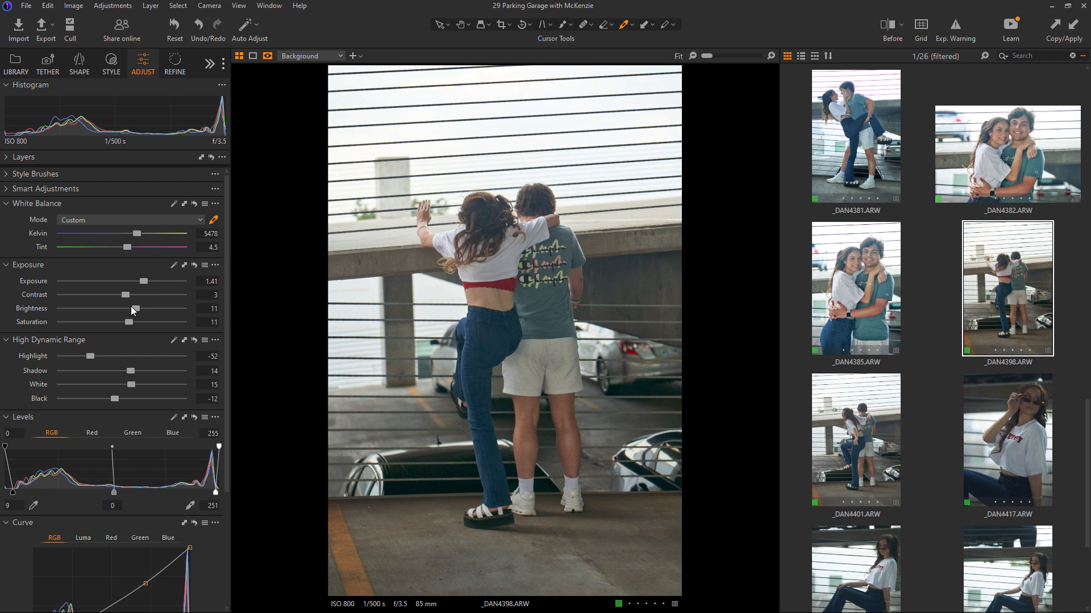
left_click(876, 442)
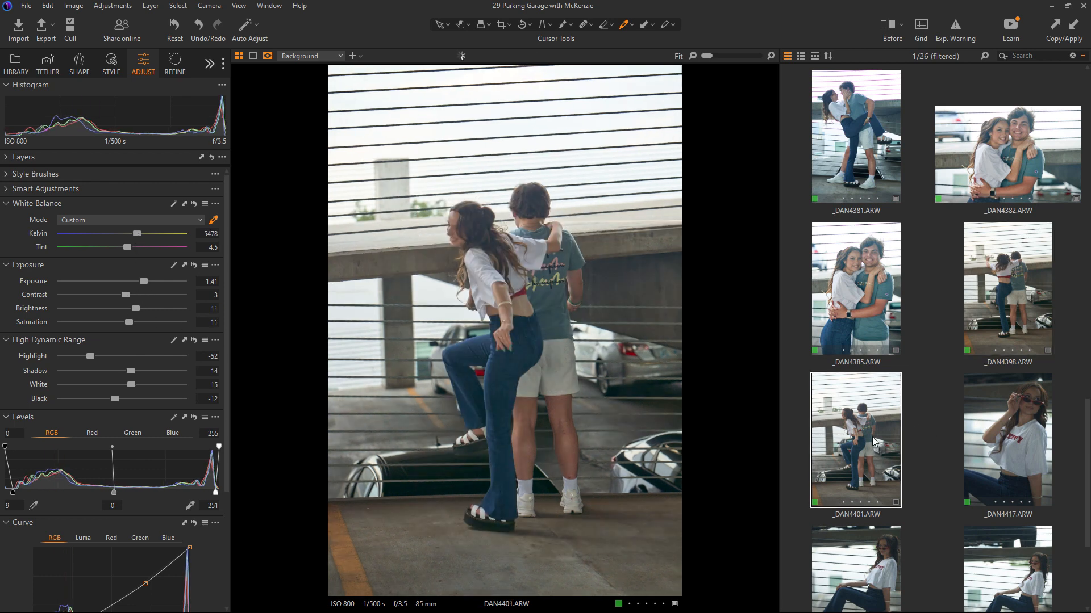
Copy the adjustments of the red-sunglasses photo _DAN4328.ARW onto the unedited _DAN4417.ARW
left_click(1048, 471)
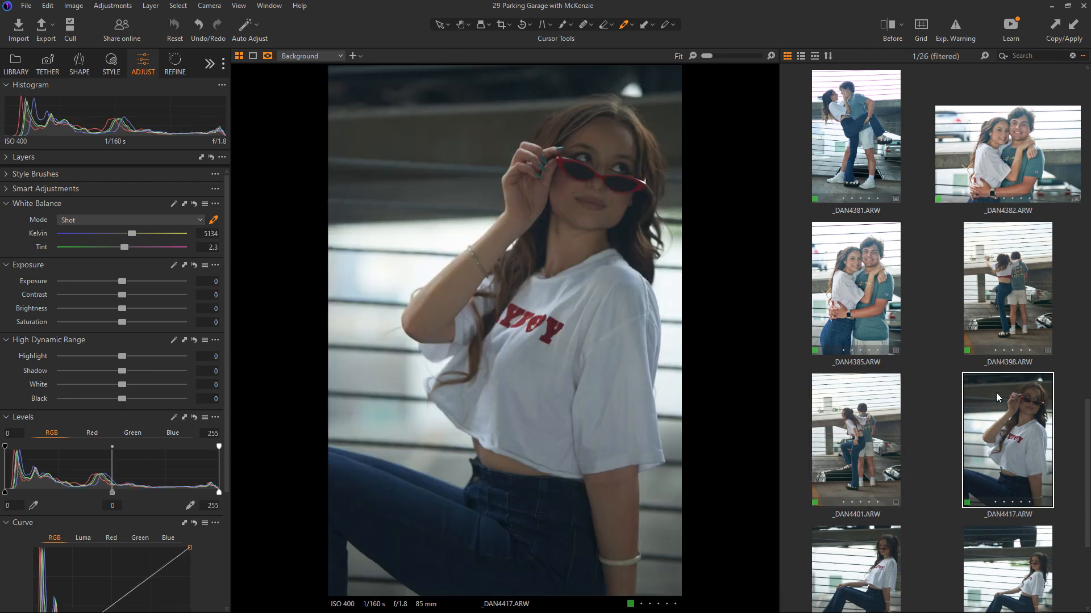
scroll(1084, 433, "up", 4)
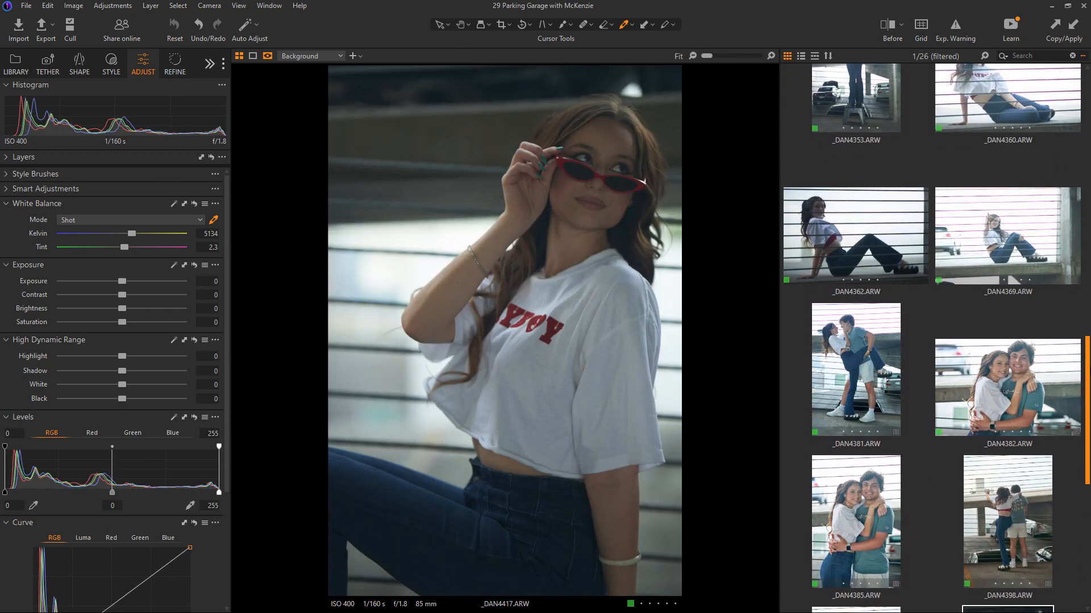
scroll(935, 322, "up", 8)
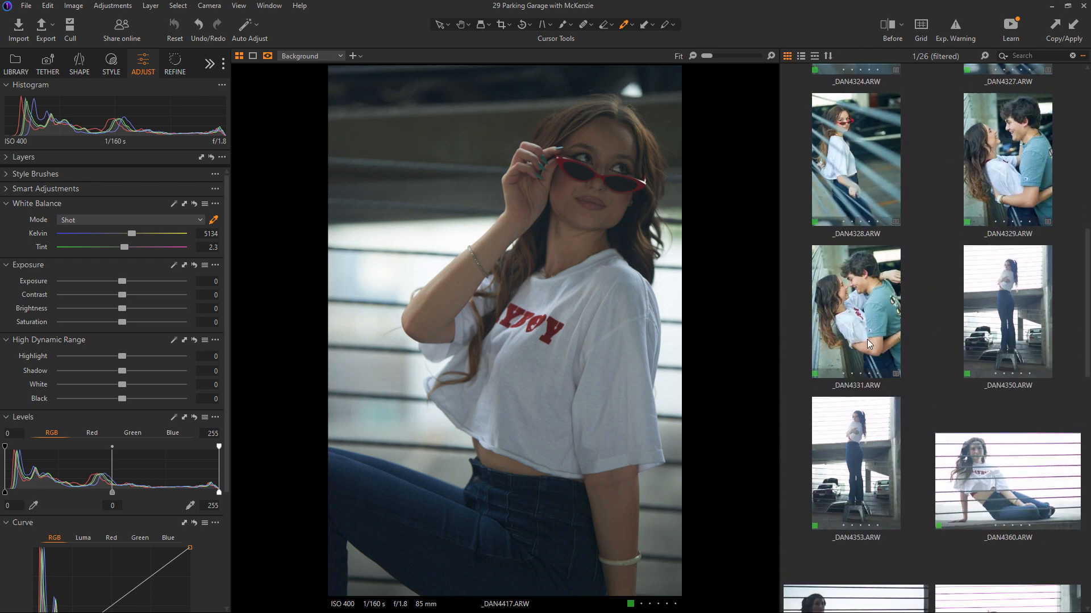
left_click(860, 188)
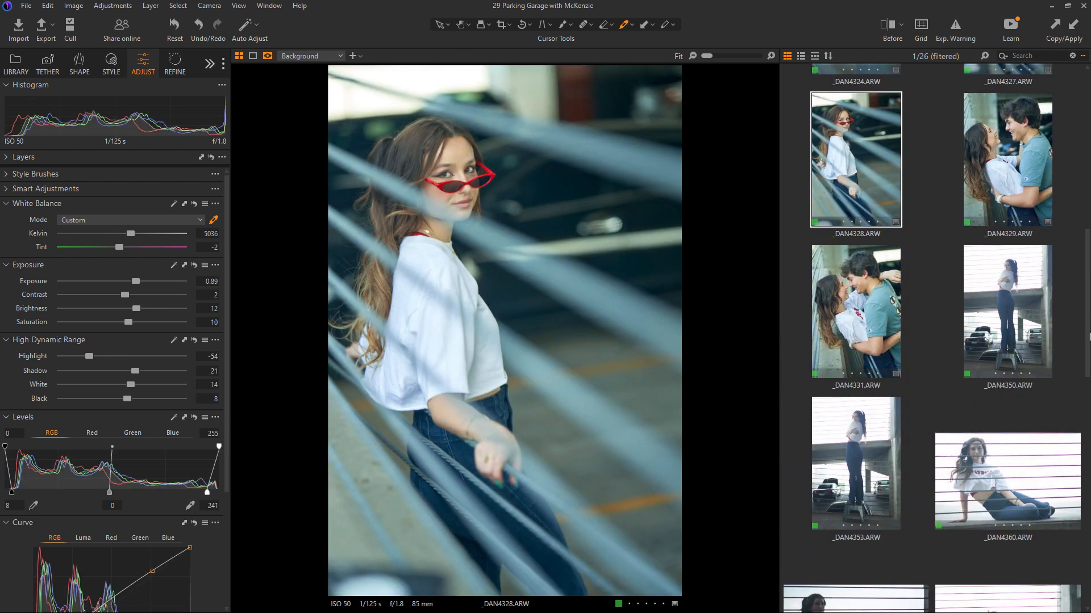
scroll(990, 348, "down", 15)
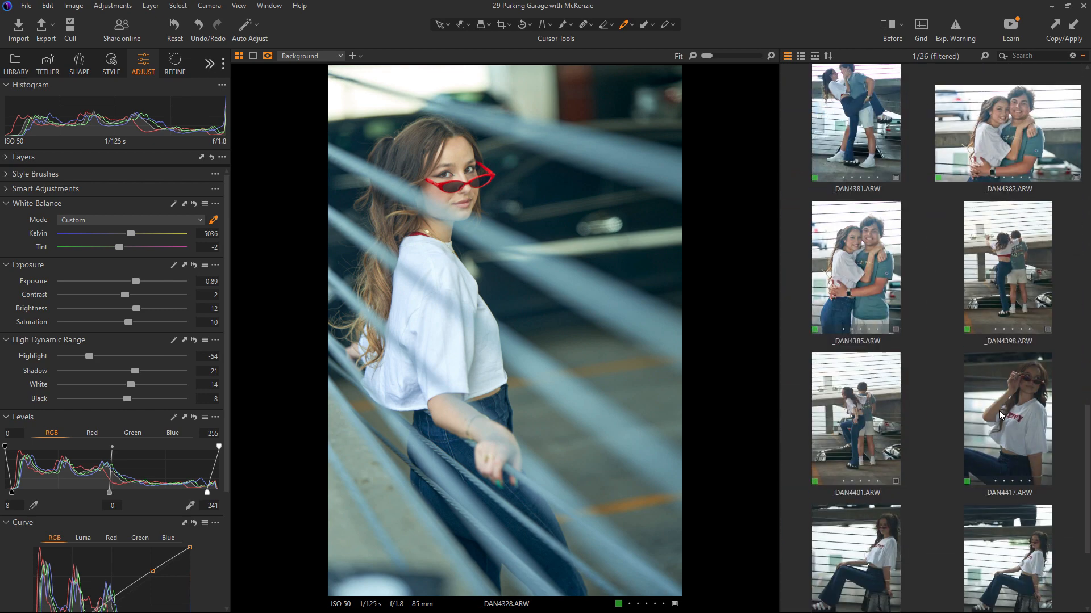
left_click(1002, 414)
key("ctrl+shift+v")
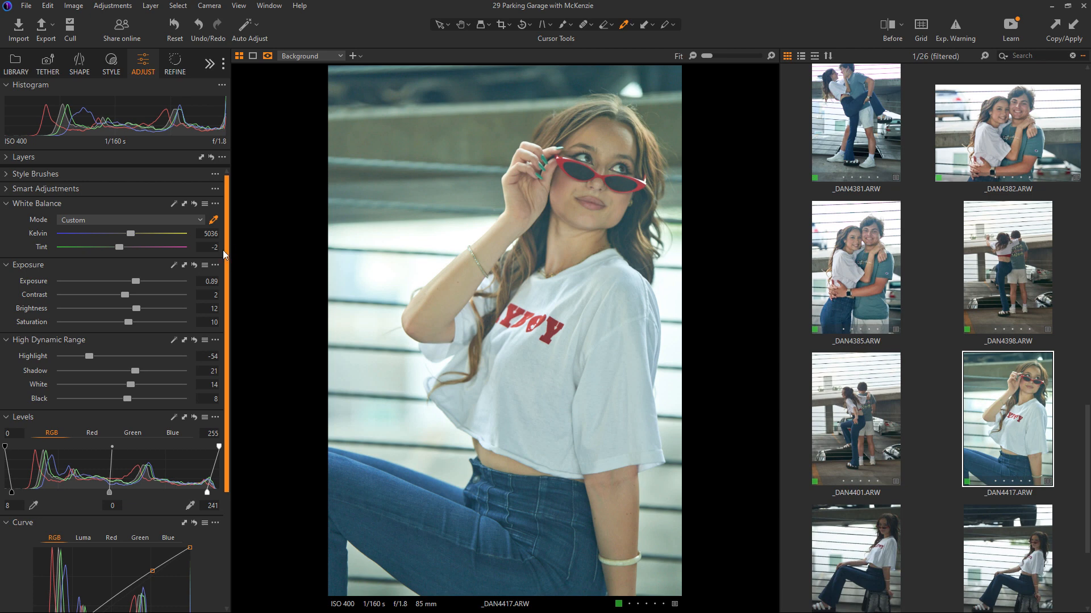
Set Brightness to 10 on _DAN4417.ARW, and try a Kelvin of 4754 before undoing it
left_click_drag(134, 308, 131, 308)
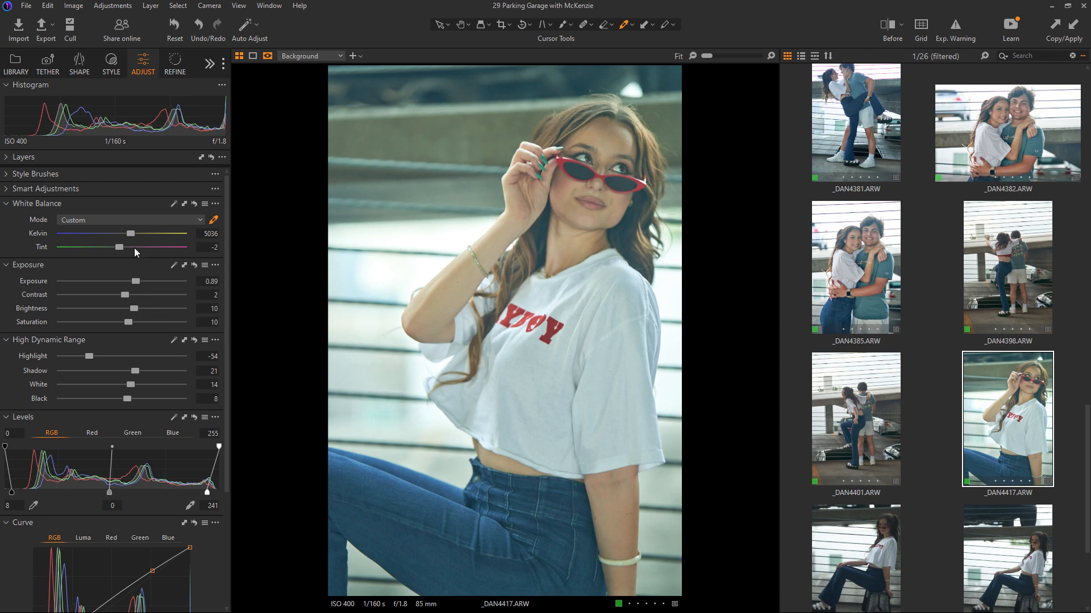
left_click_drag(130, 234, 126, 236)
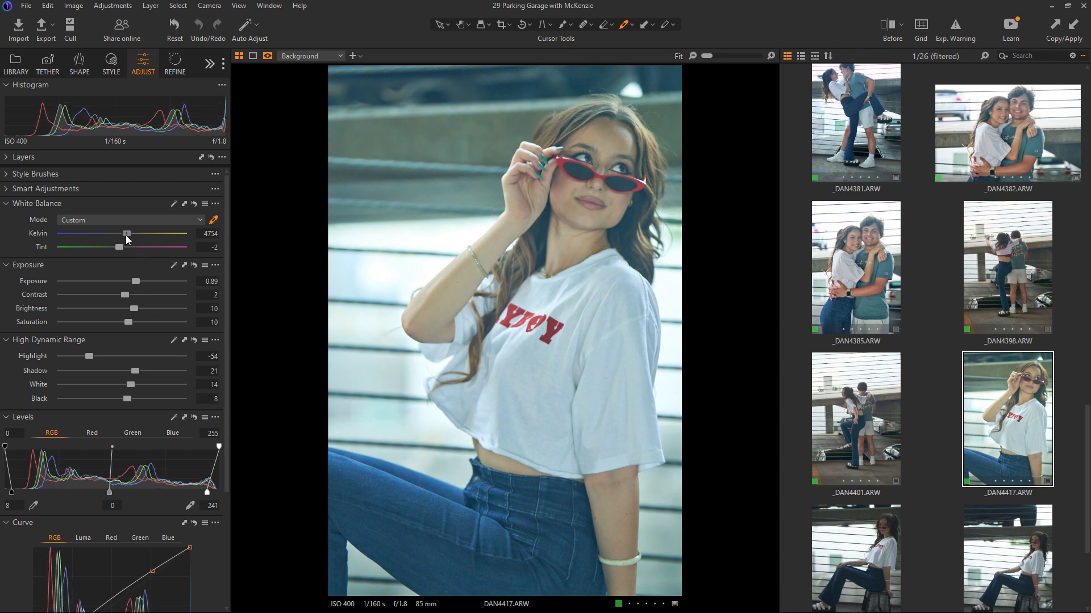
key("ctrl+z")
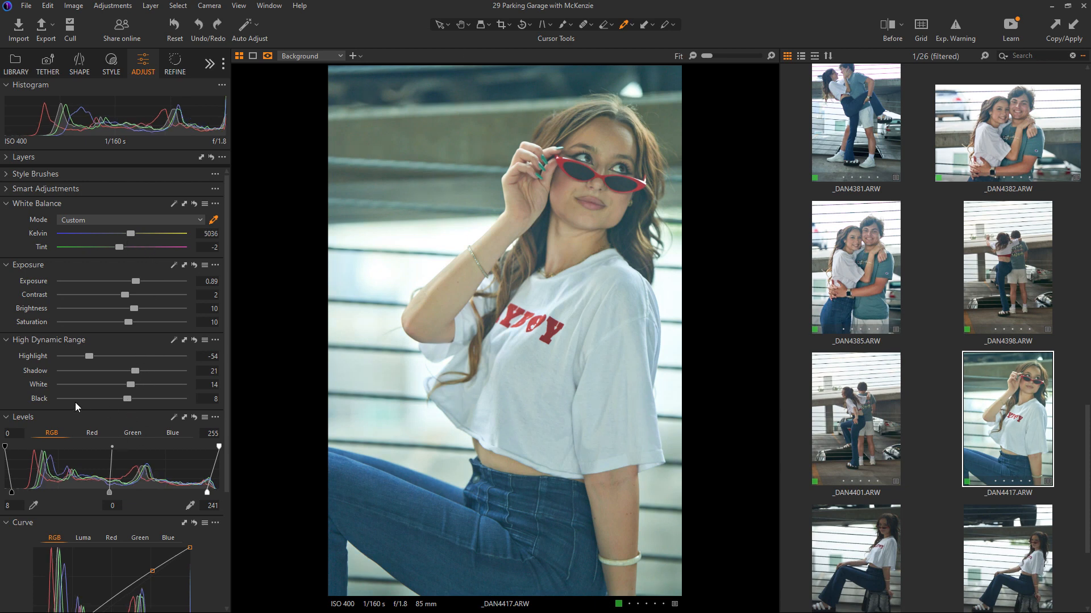
Set Highlight to -60, White to 16 and Black to 9 on _DAN4417.ARW, and its RGB levels to 15 and 249
left_click_drag(87, 356, 83, 359)
left_click_drag(132, 385, 128, 399)
left_click_drag(207, 492, 212, 495)
left_click_drag(11, 493, 17, 492)
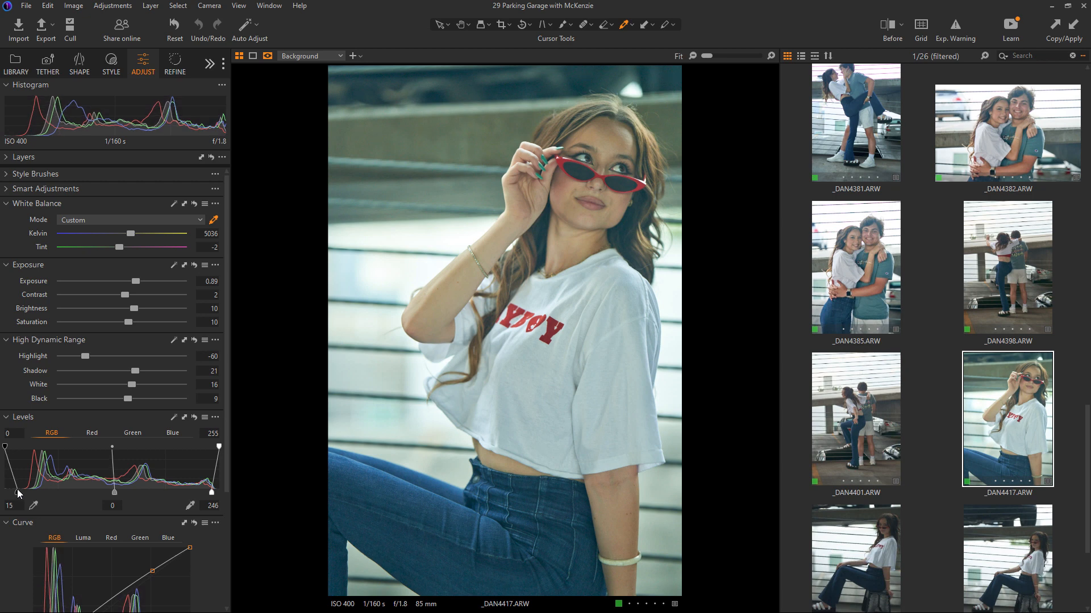
left_click_drag(210, 493, 226, 545)
Lower the RGB curve's shadow point slightly and fine-tune its highlight point near input 190, output 203
left_click_drag(153, 479, 154, 476)
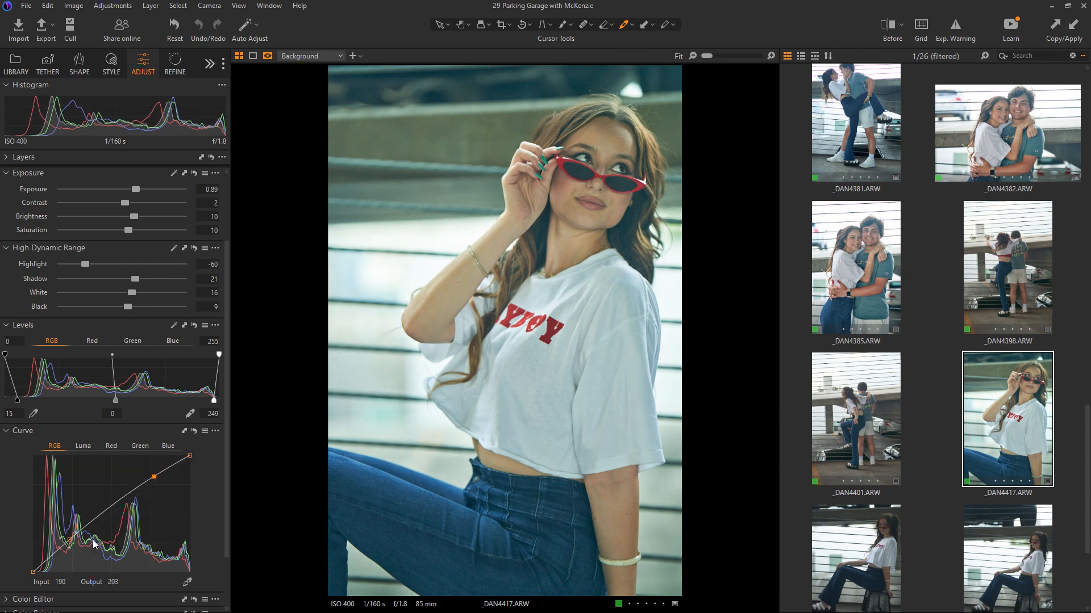
left_click_drag(69, 538, 68, 542)
left_click_drag(152, 483, 152, 480)
Set White to 19, Exposure to 0.97 and Highlight to -70 on _DAN4417.ARW
scroll(229, 476, "up", 1)
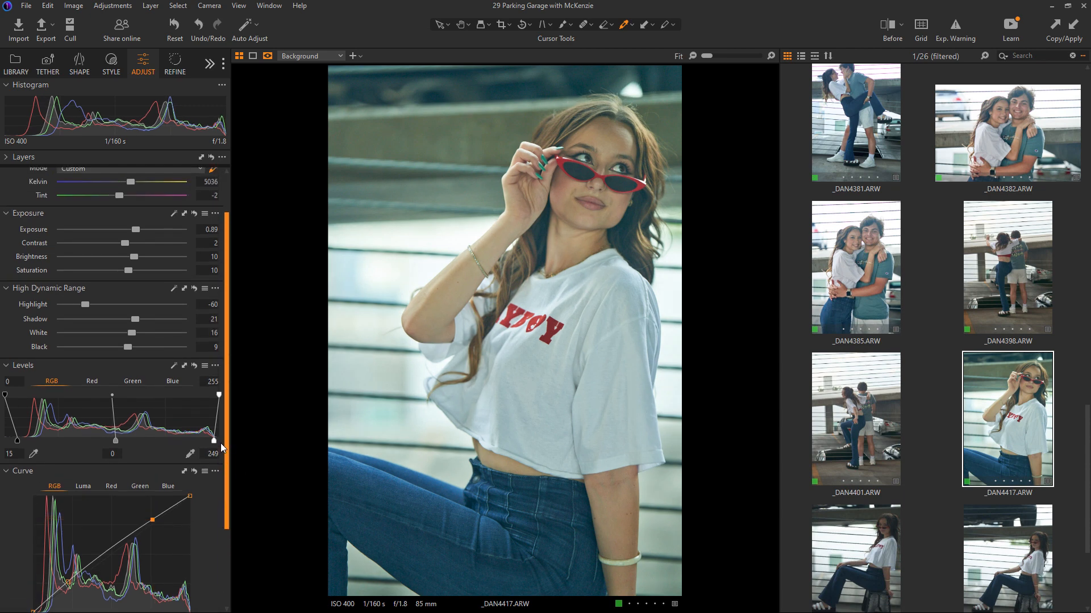
scroll(226, 437, "up", 1)
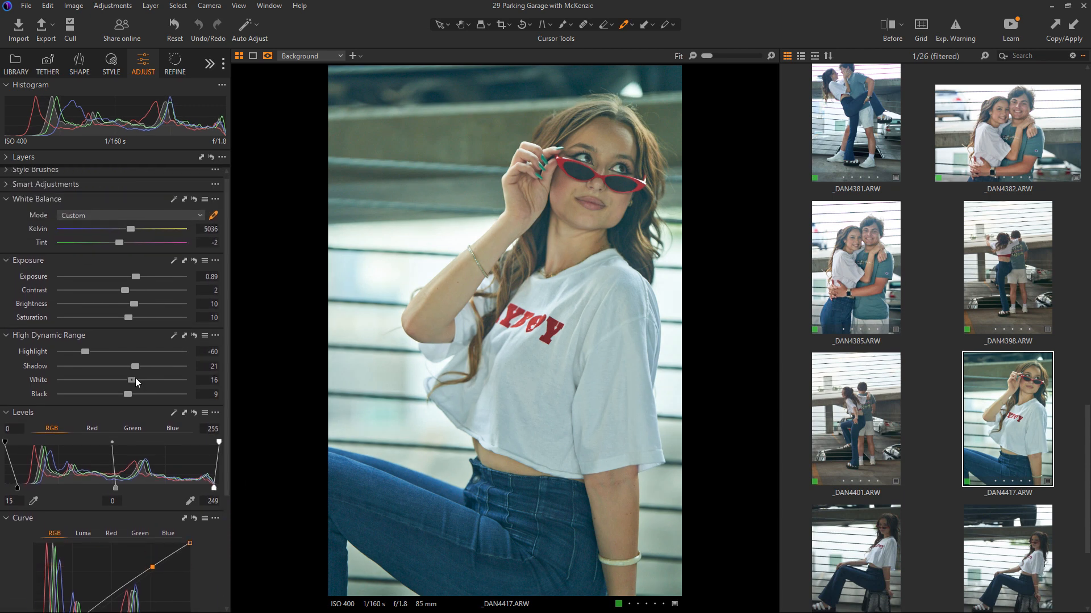
left_click_drag(135, 378, 137, 379)
scroll(226, 374, "up", 1)
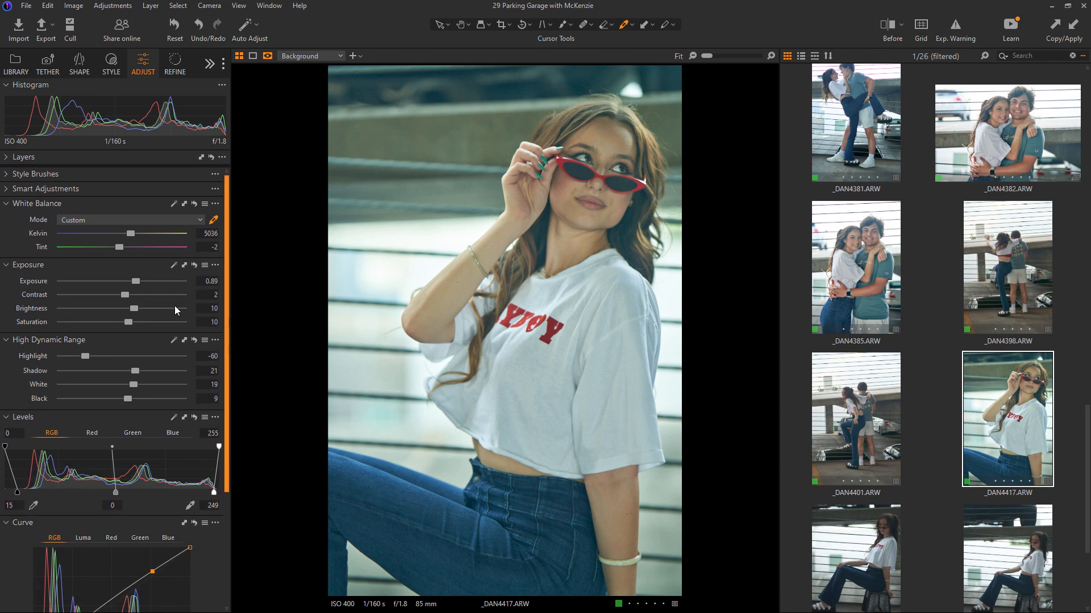
left_click_drag(131, 323, 129, 322)
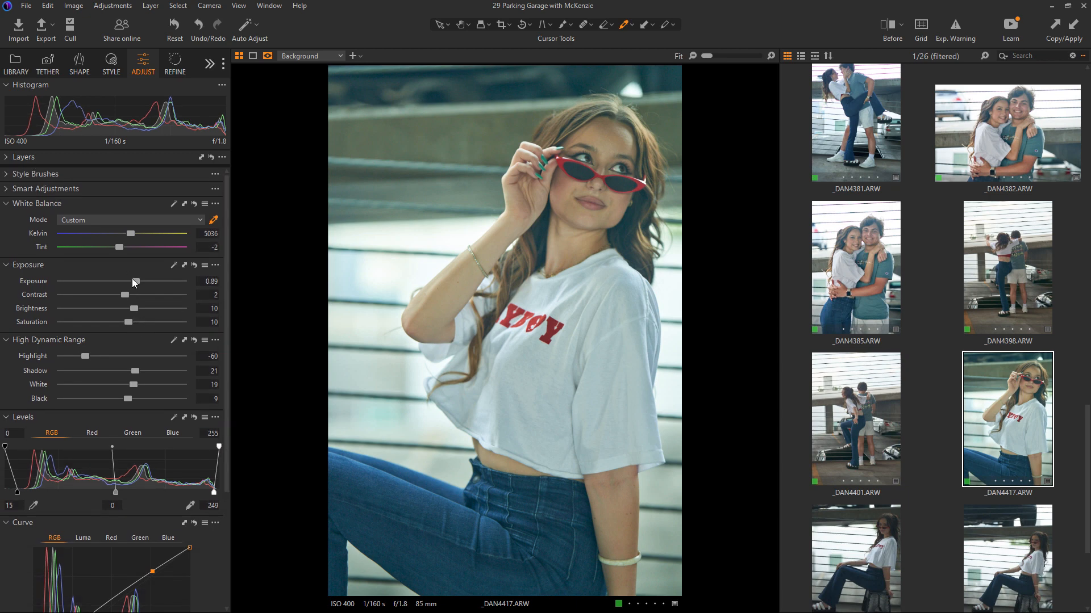
left_click_drag(136, 281, 137, 282)
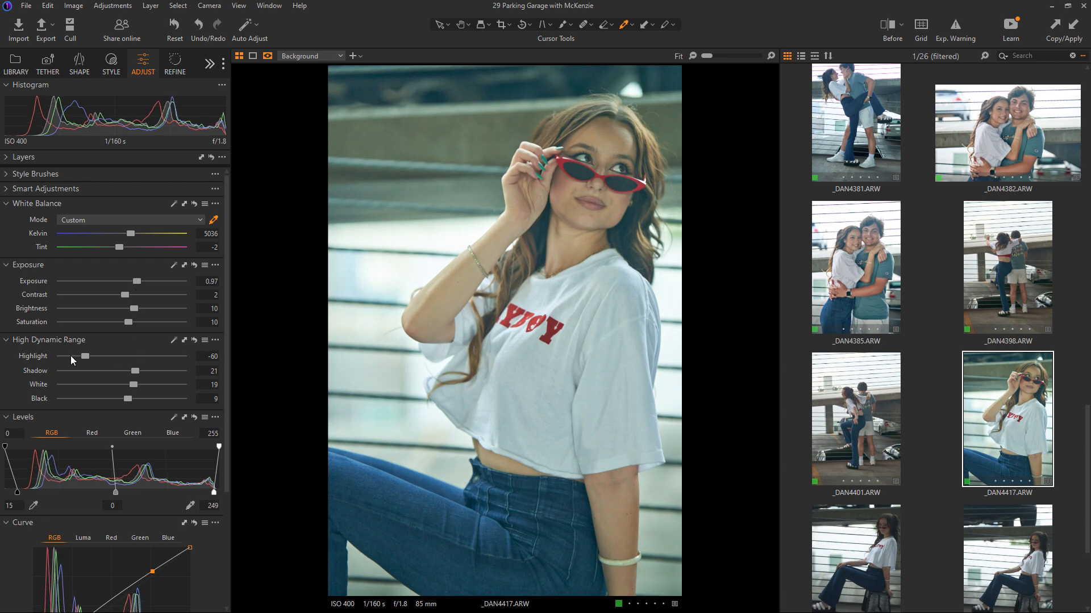
left_click_drag(87, 356, 83, 355)
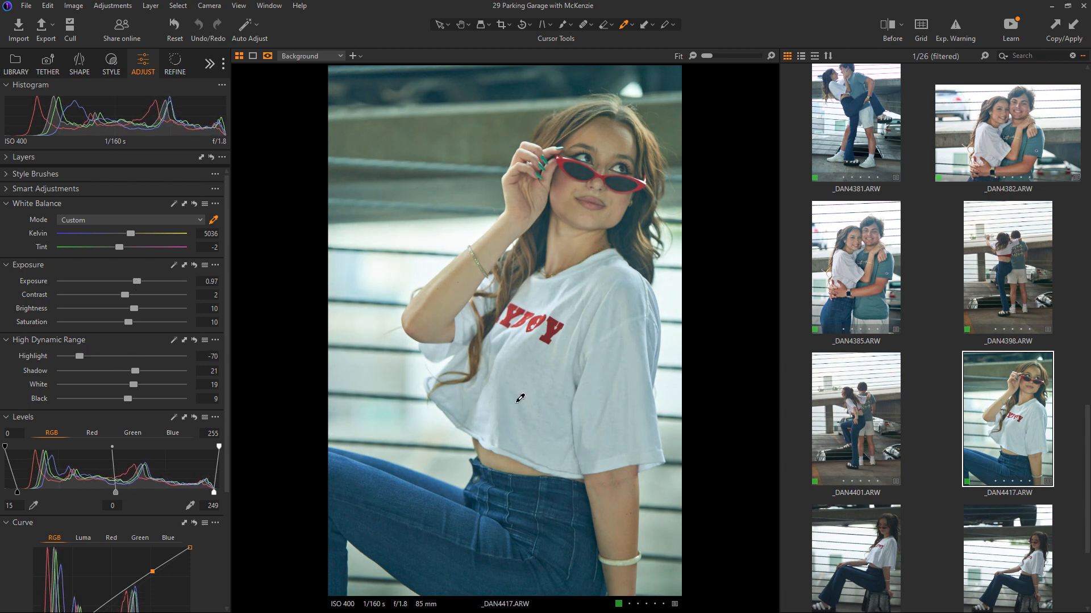
Compare _DAN4417.ARW with the neighbouring photos of the couple, and set its Kelvin to 4995
key("Up")
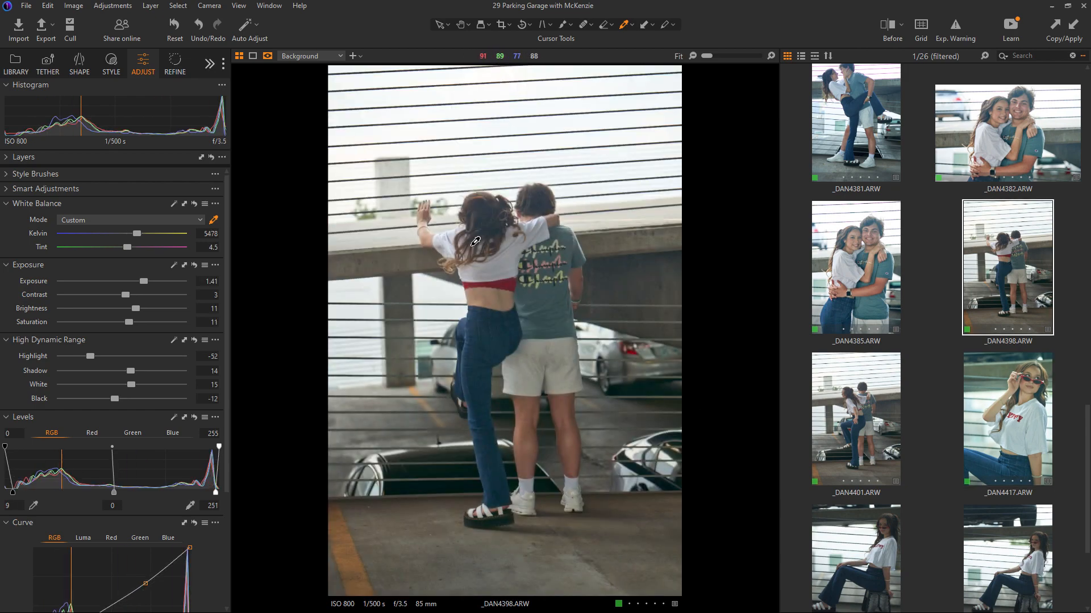
key("Right")
key("Right")
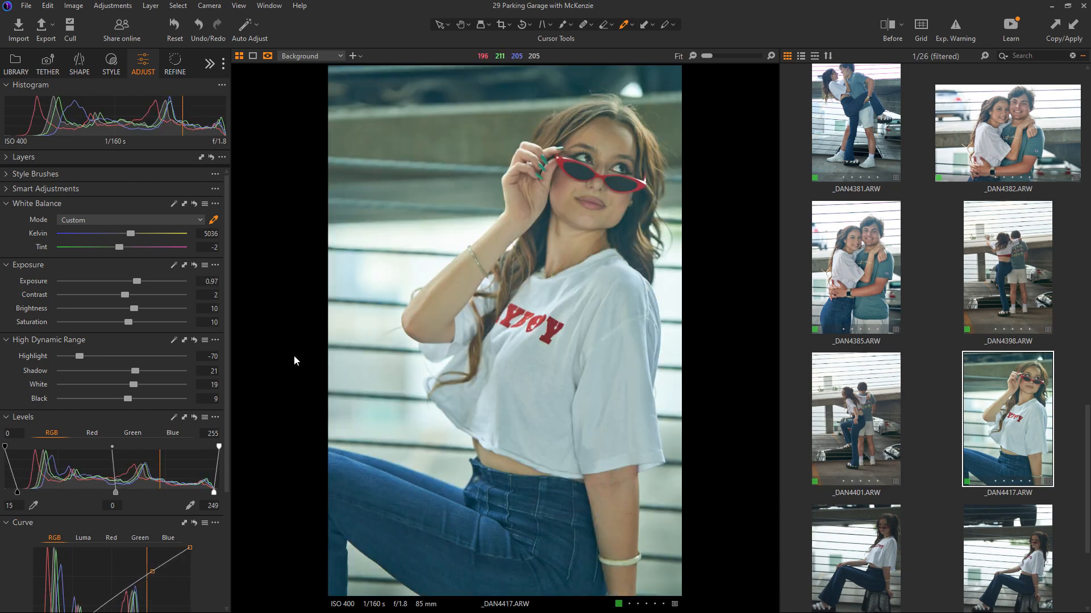
left_click_drag(130, 237, 130, 237)
Pick the green range in the photo for the Color Editor and set its Saturation to -54.3 and Lightness to 23.3
left_click_drag(226, 277, 243, 509)
left_click(13, 534)
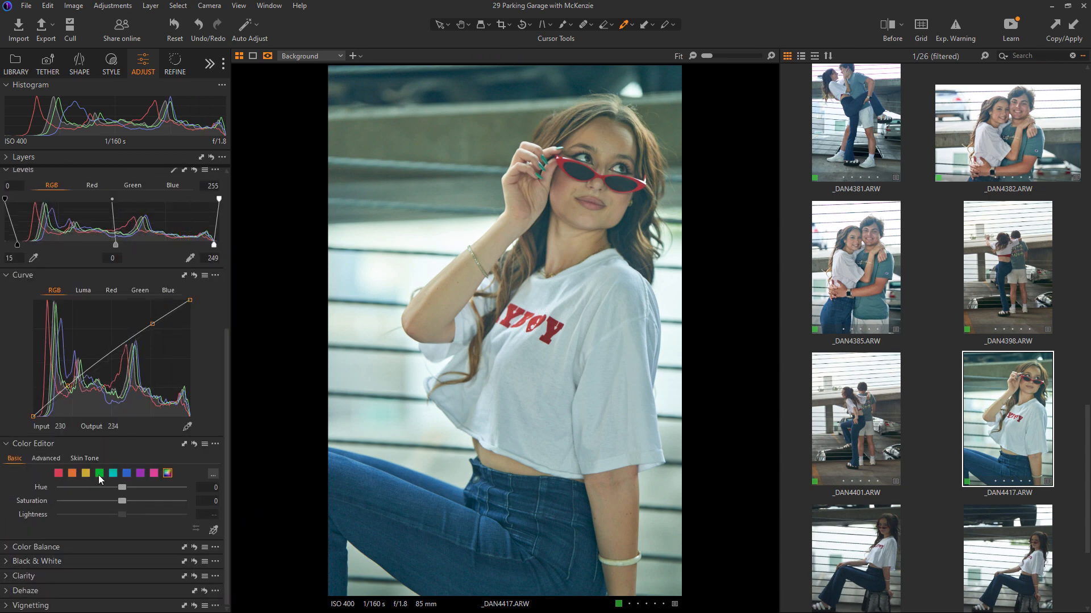
left_click(213, 530)
left_click(468, 230)
left_click_drag(121, 513, 80, 506)
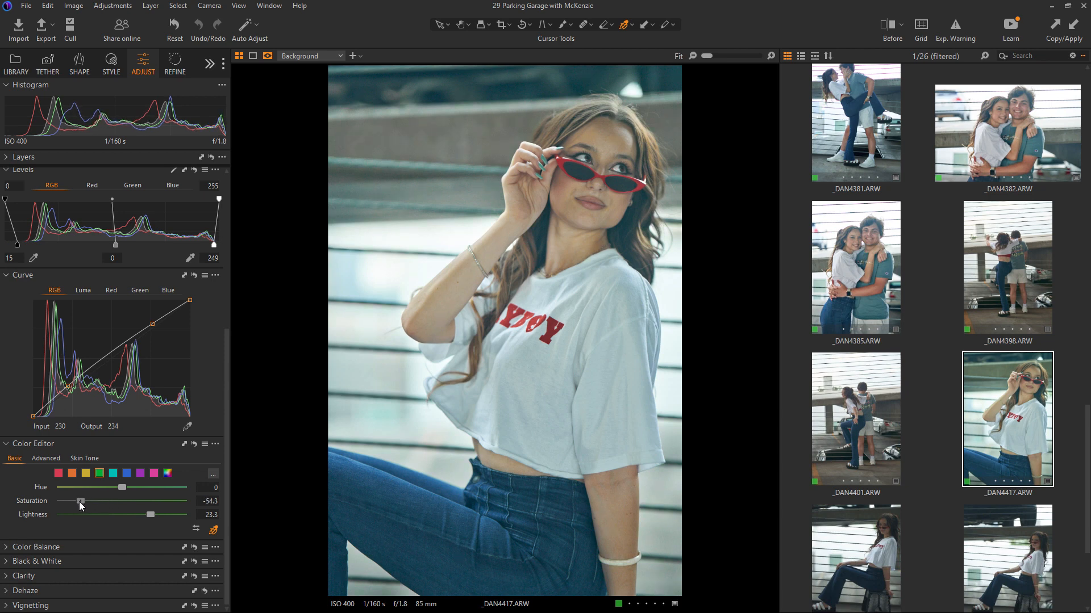
Compare the photo without the Color Editor changes, and set the green range's Hue to 1.4, Saturation to -34.2 and Lightness to 22.3
left_click(197, 444)
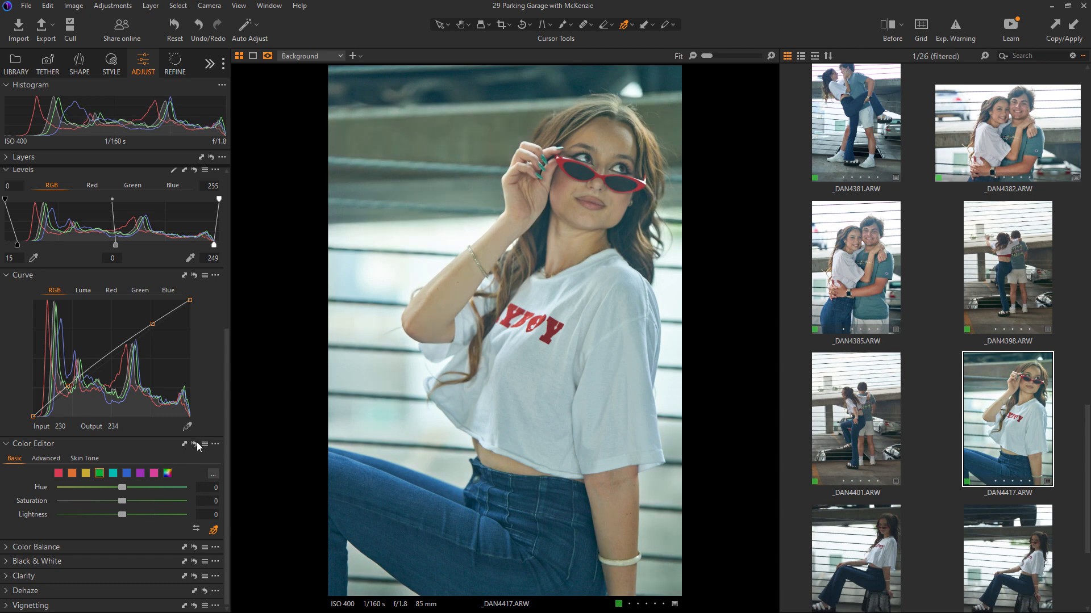
key("ctrl+z")
left_click(196, 443, "alt")
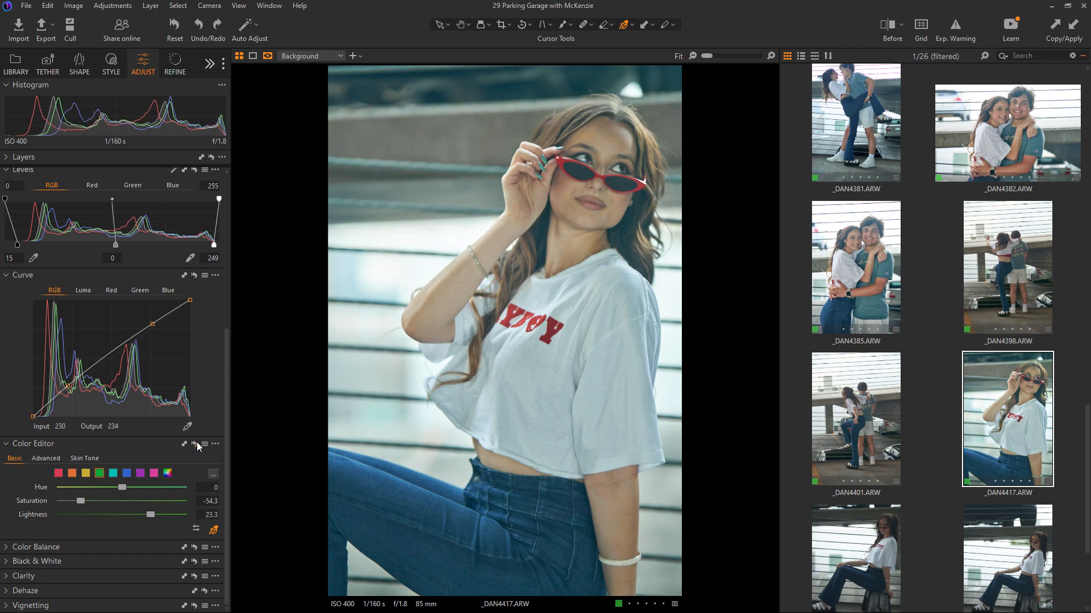
left_click_drag(80, 501, 126, 487)
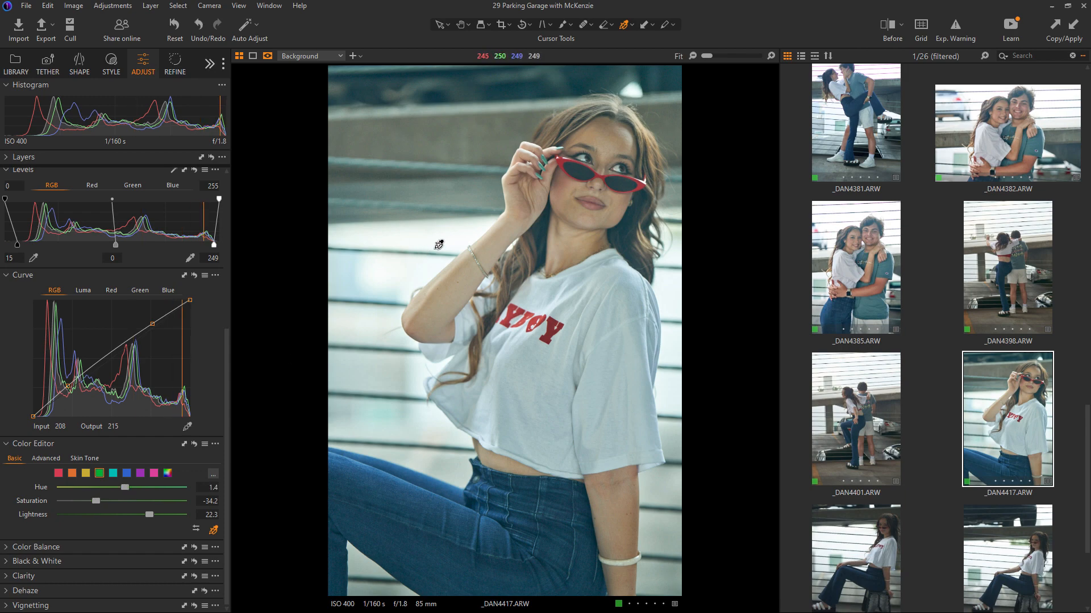
Copy the adjustments of _DAN4417.ARW onto _DAN4418.ARW, check its green range, and set its white level to 250
left_click(893, 559)
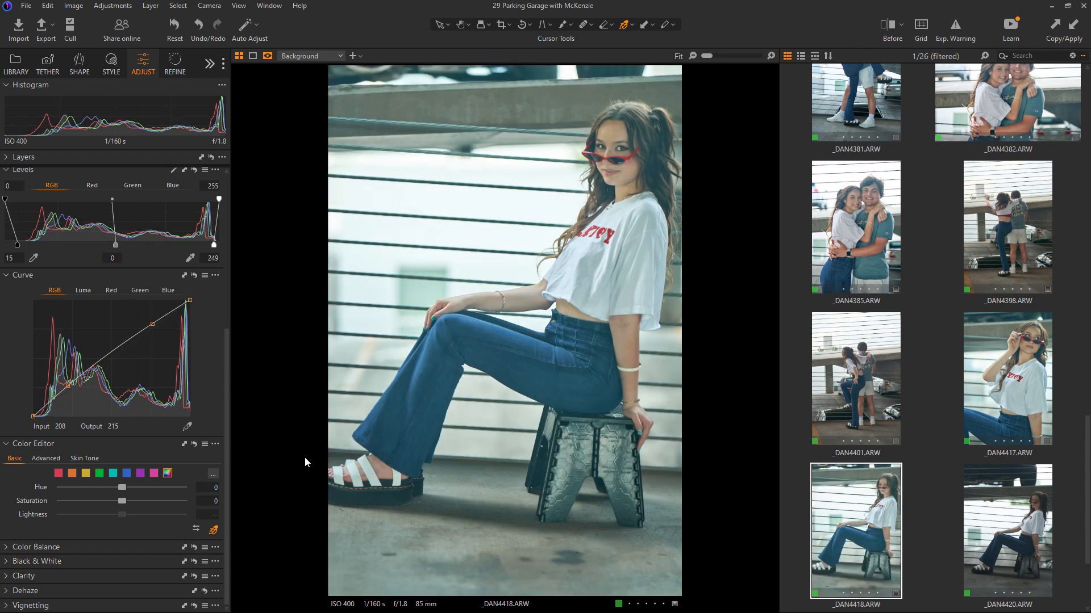
left_click(99, 473)
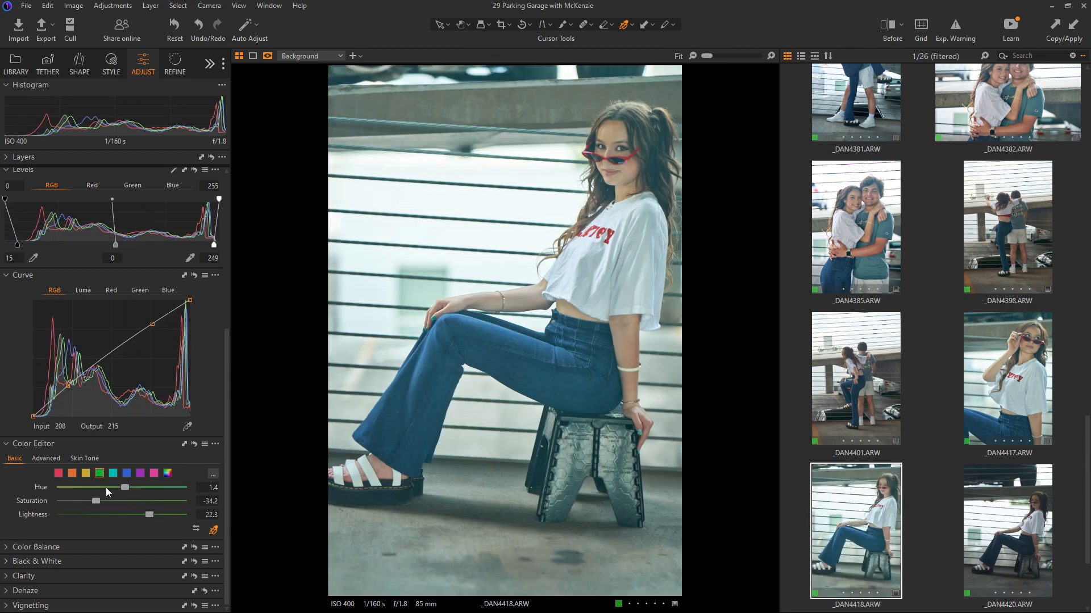
left_click_drag(226, 410, 226, 353)
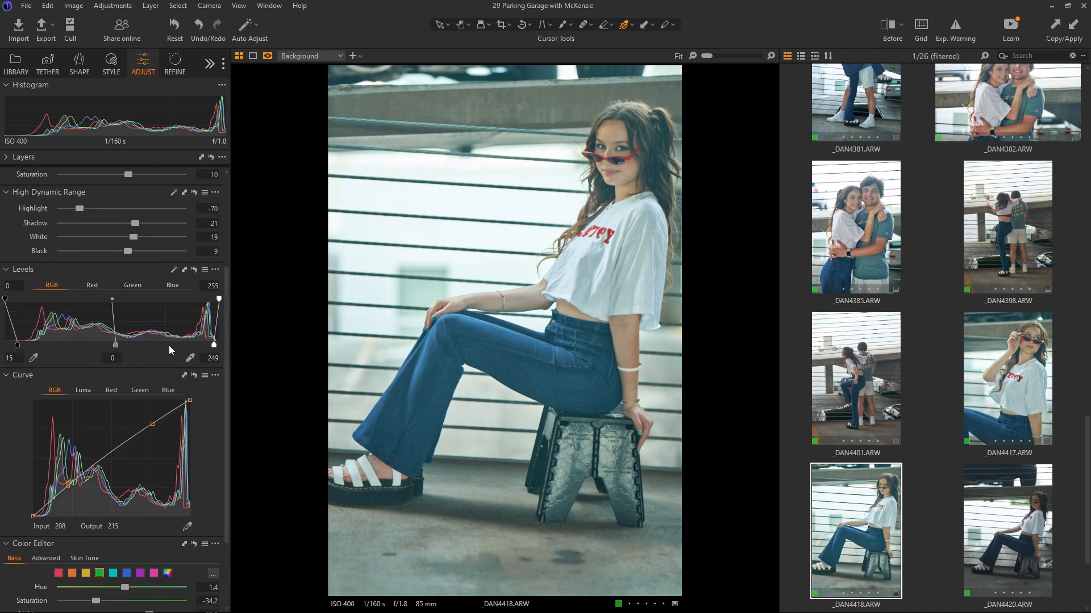
left_click_drag(214, 344, 216, 345)
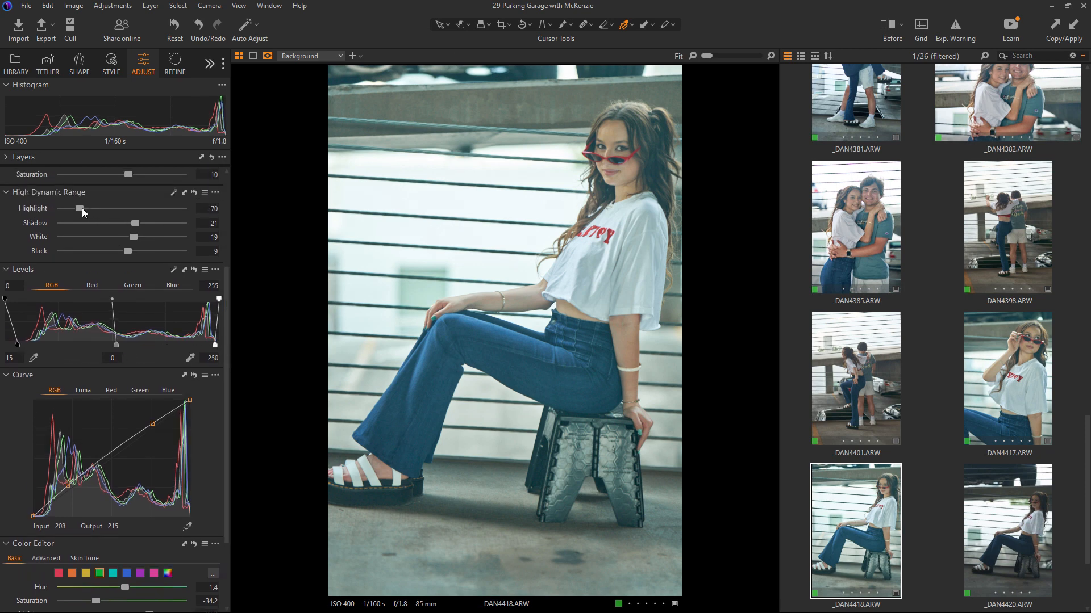
Try Shadow 20 and Exposure 0.86 on _DAN4418.ARW, undoing each change
left_click_drag(136, 223, 138, 223)
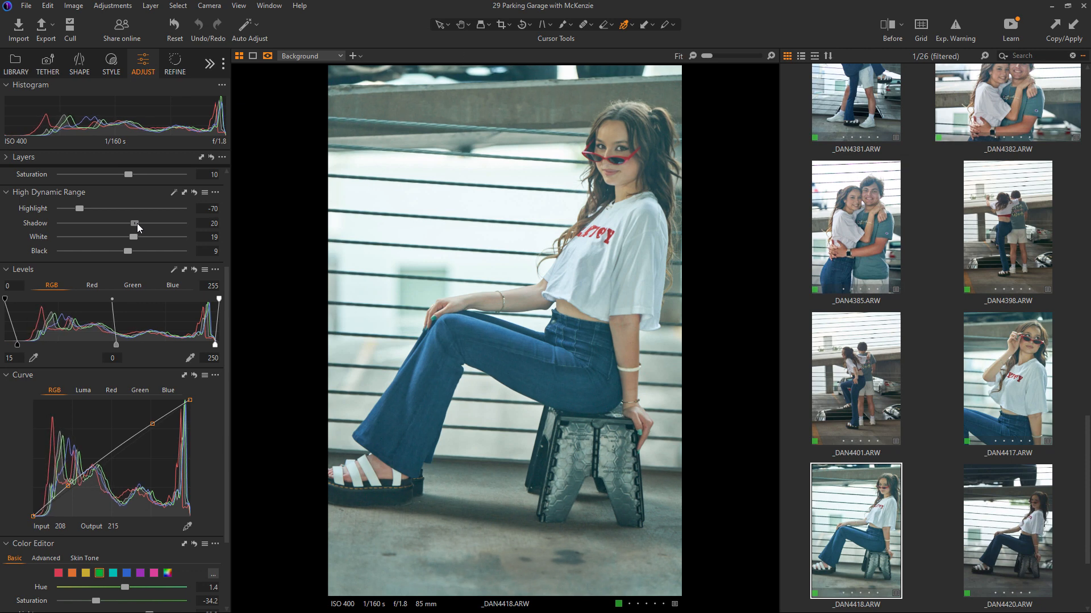
key("ctrl+z")
left_click_drag(227, 277, 223, 202)
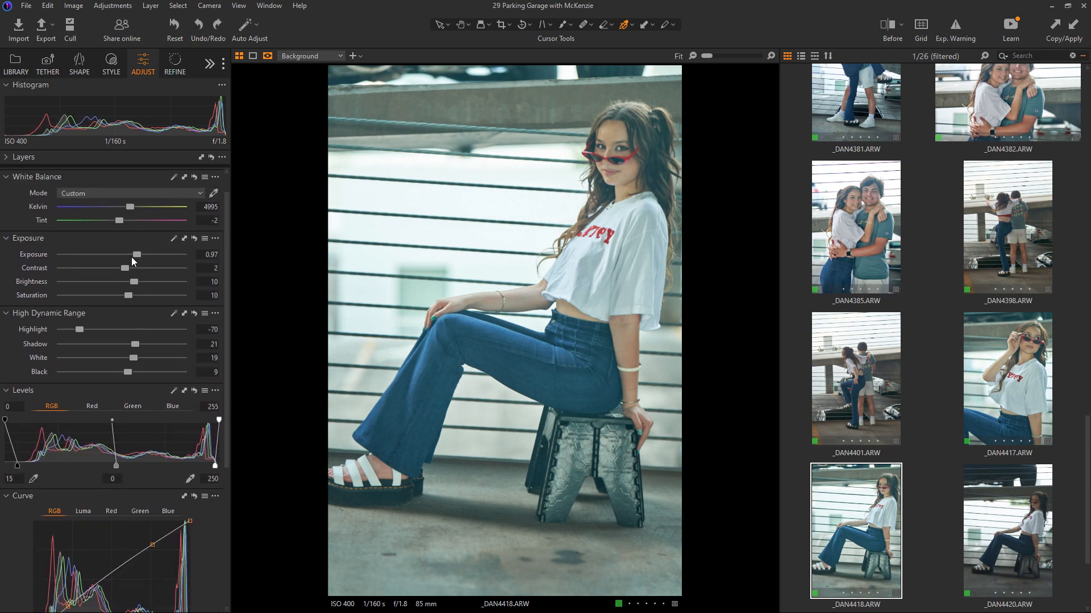
left_click_drag(136, 257, 135, 256)
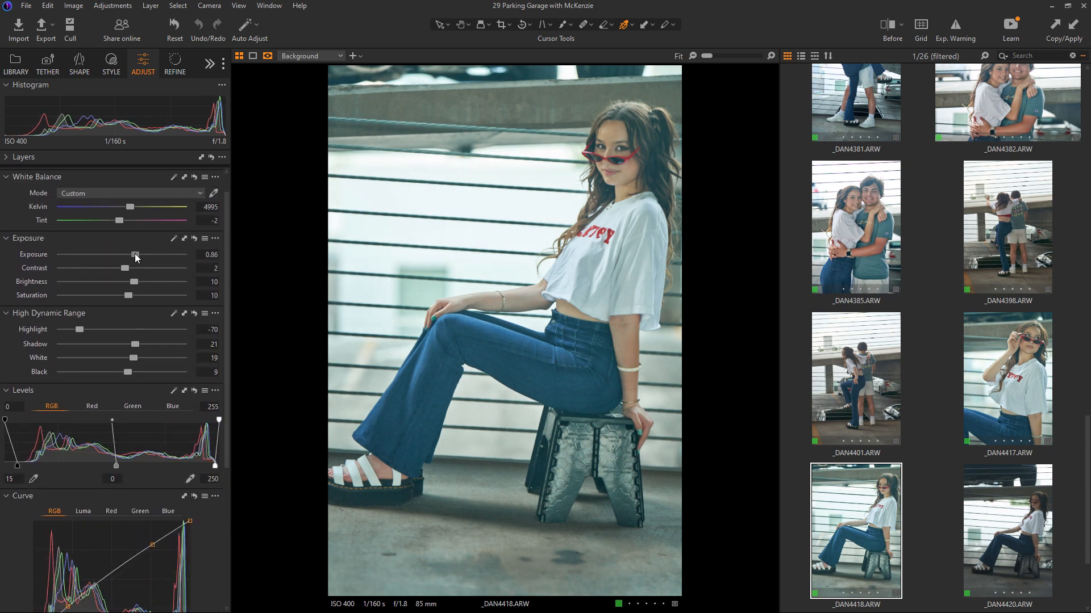
key("ctrl+z")
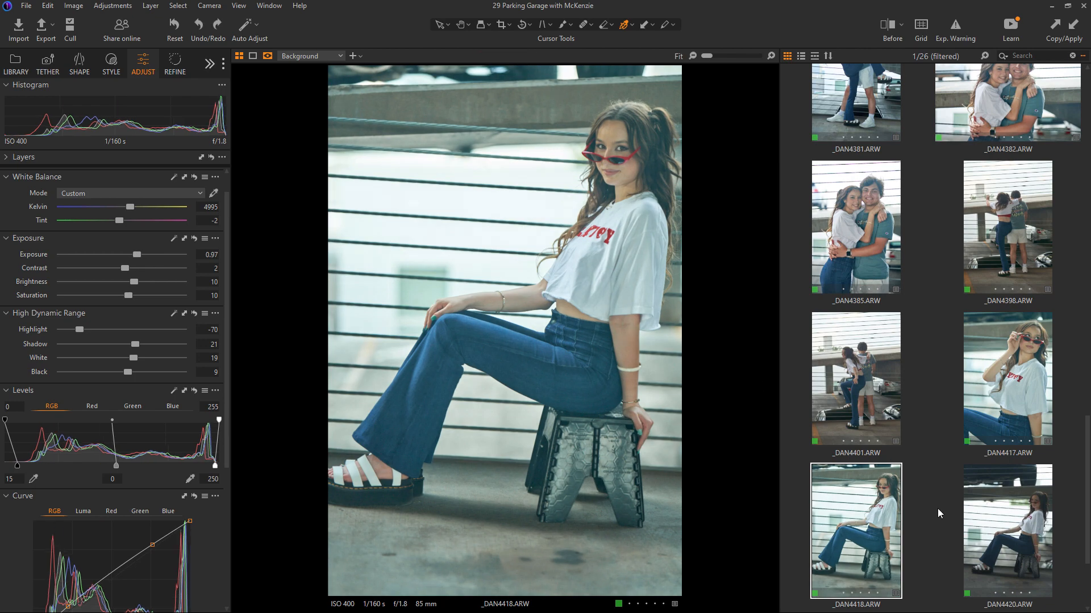
Copy the adjustments of _DAN4418.ARW onto the unedited _DAN4420.ARW and set its Brightness to 8
left_click(996, 554)
left_click_drag(1085, 447, 1085, 523)
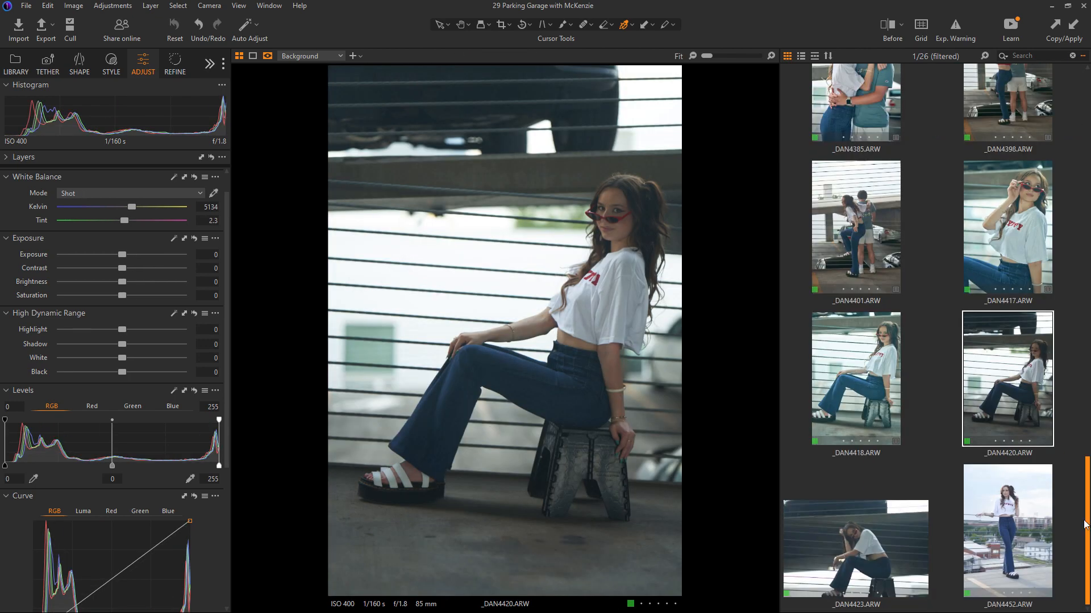
key("ctrl+shift+v")
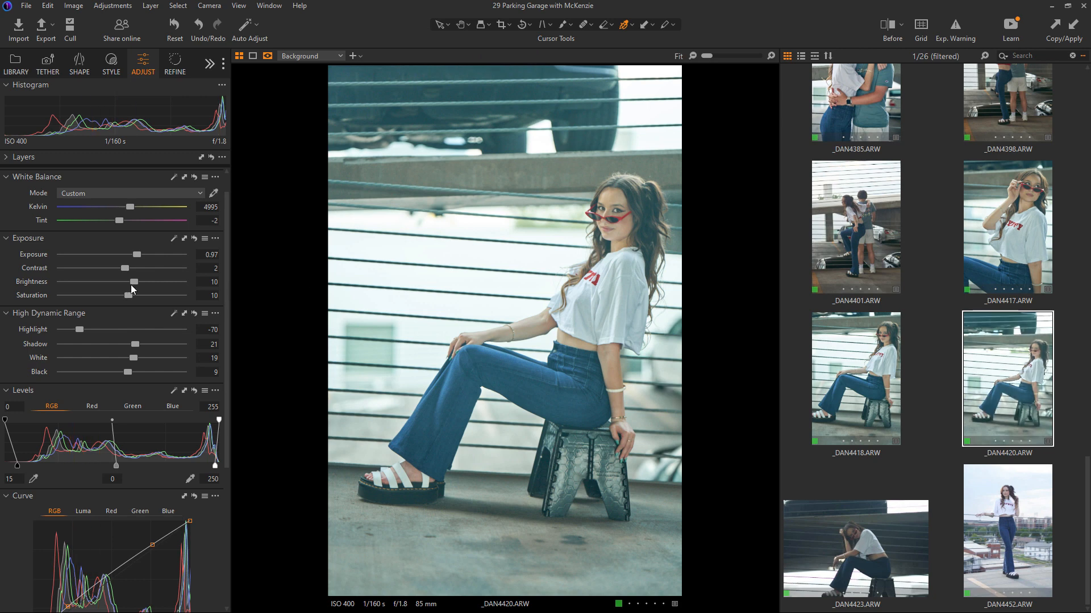
left_click_drag(138, 280, 135, 281)
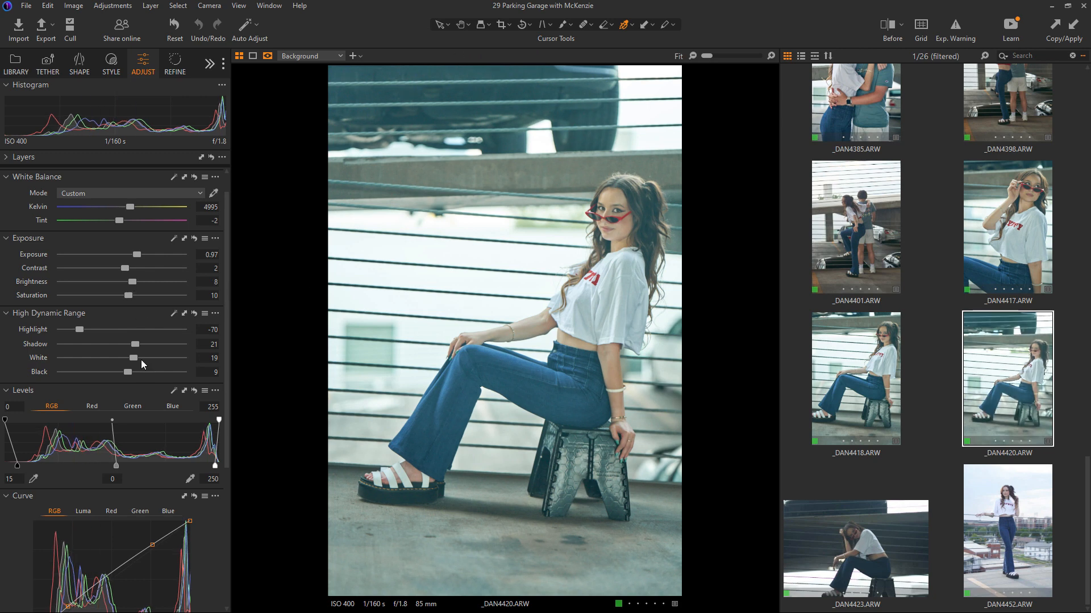
Set Highlight to -60 on _DAN4420.ARW and its RGB levels to 18 and 252
left_click_drag(79, 329, 83, 329)
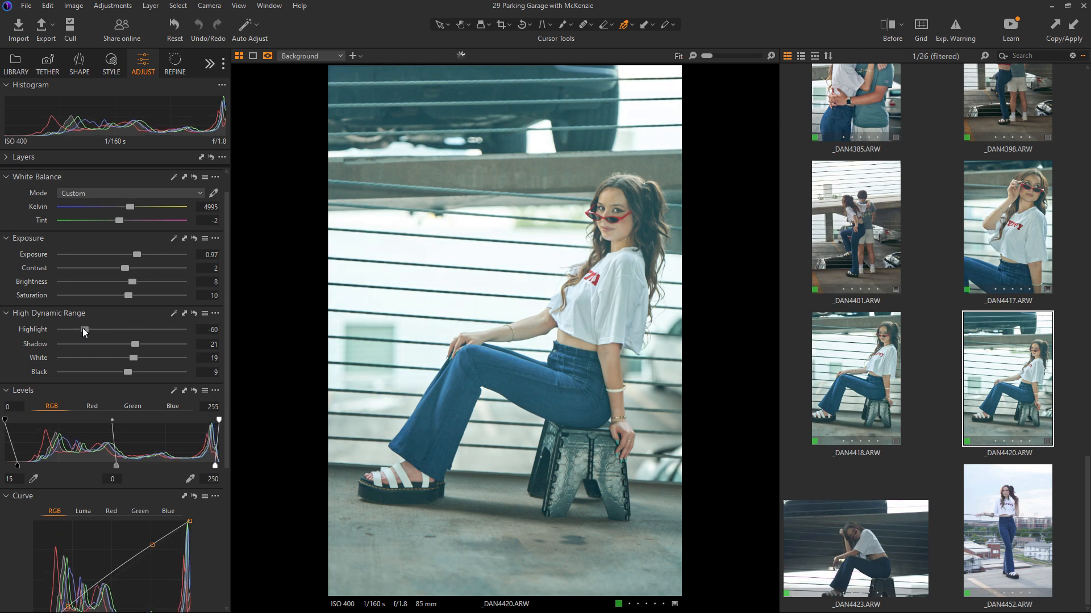
left_click_drag(218, 465, 216, 466)
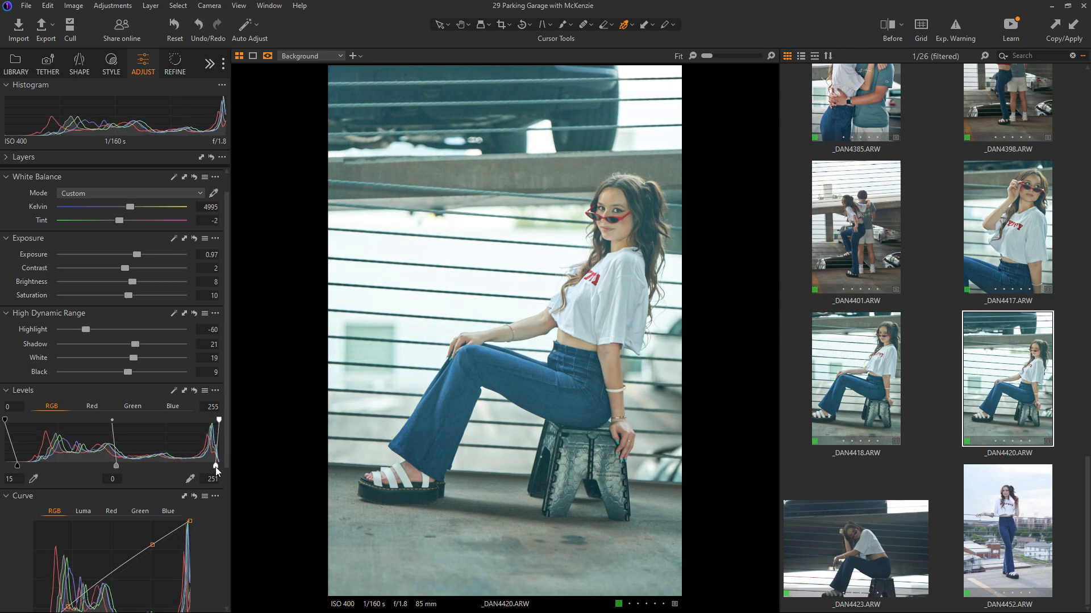
left_click_drag(19, 467, 22, 469)
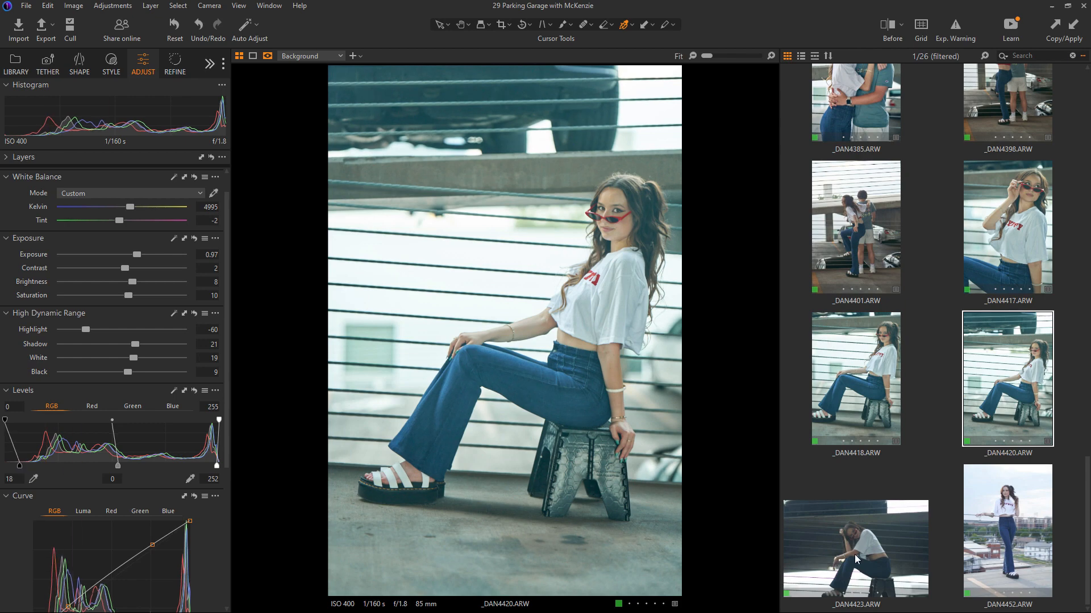
Copy the adjustments of _DAN4420.ARW onto the unedited _DAN4423.ARW and test the saturation of the blue range picked from the photo
left_click(883, 549)
key("ctrl+shift+v")
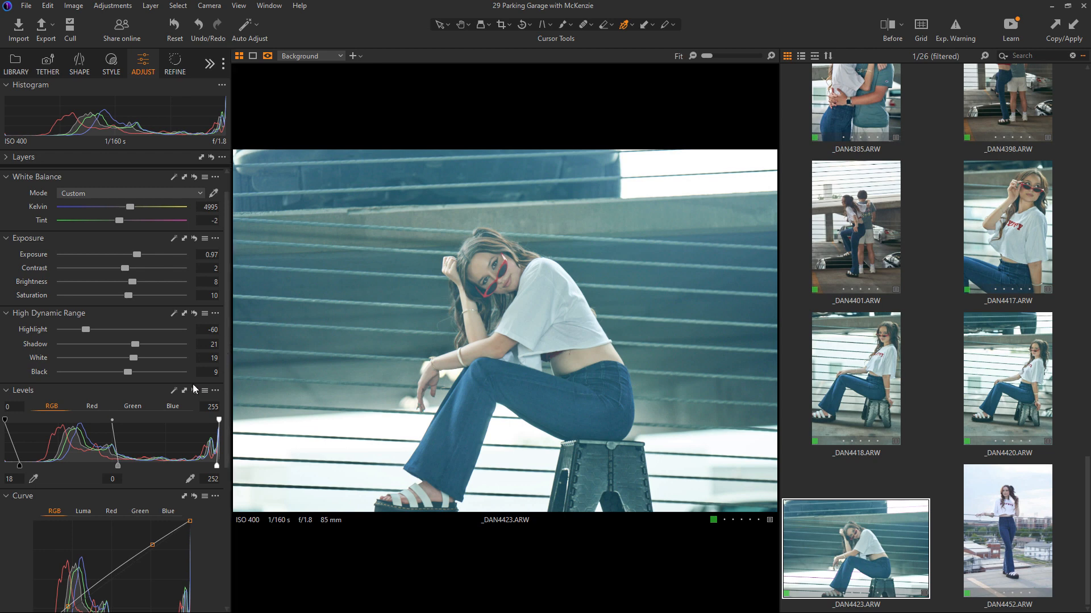
left_click_drag(227, 466, 233, 575)
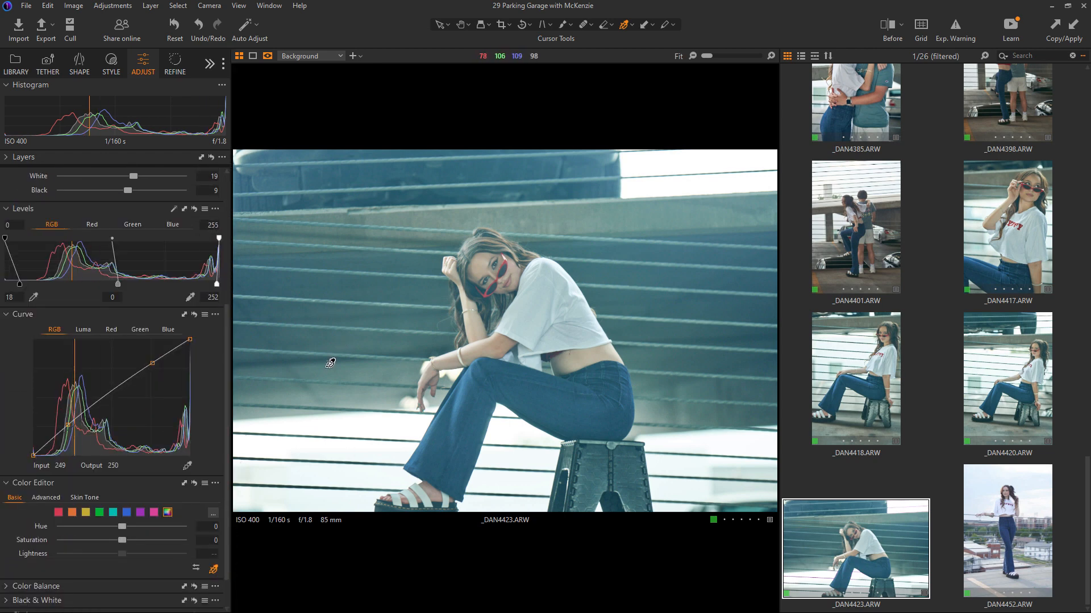
left_click(687, 438)
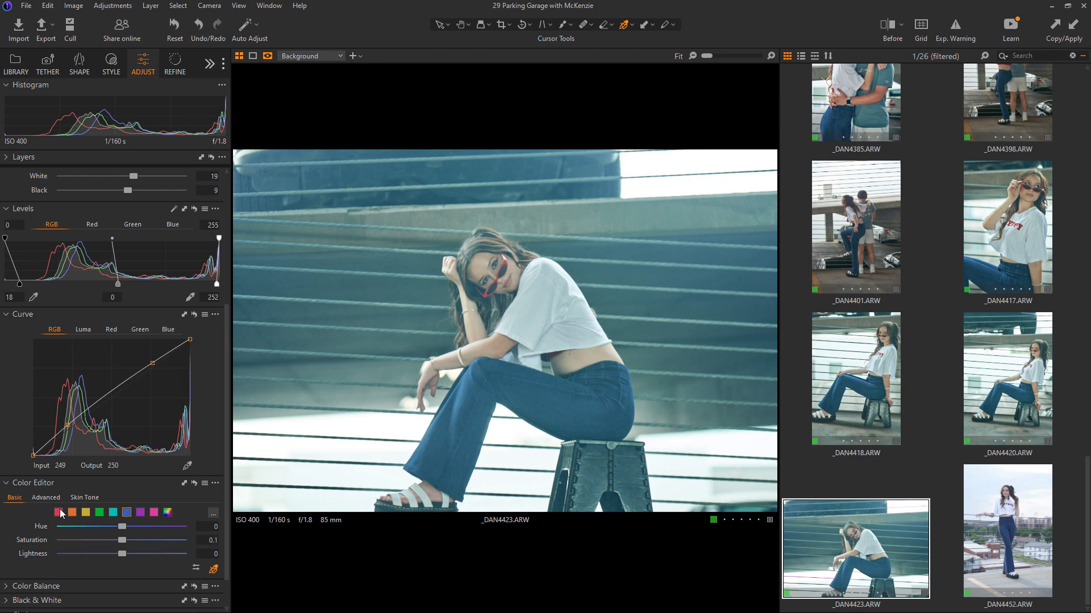
mouse_move(122, 542)
left_mouse_down()
mouse_move(108, 542)
mouse_move(142, 554)
mouse_move(121, 541)
left_mouse_up()
left_click(116, 540)
left_click_drag(124, 544, 123, 554)
left_click(7, 483)
Try a warm yellow-orange highlight tint with slightly raised highlight lightness in the colour balance of _DAN4423.ARW
left_click(8, 549)
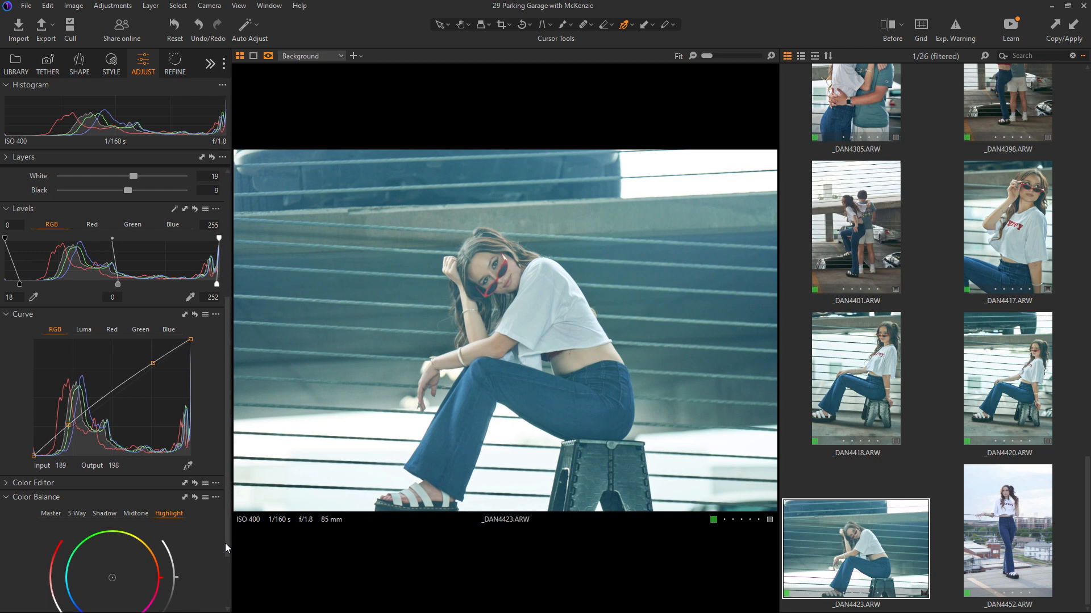
left_click_drag(226, 540, 229, 577)
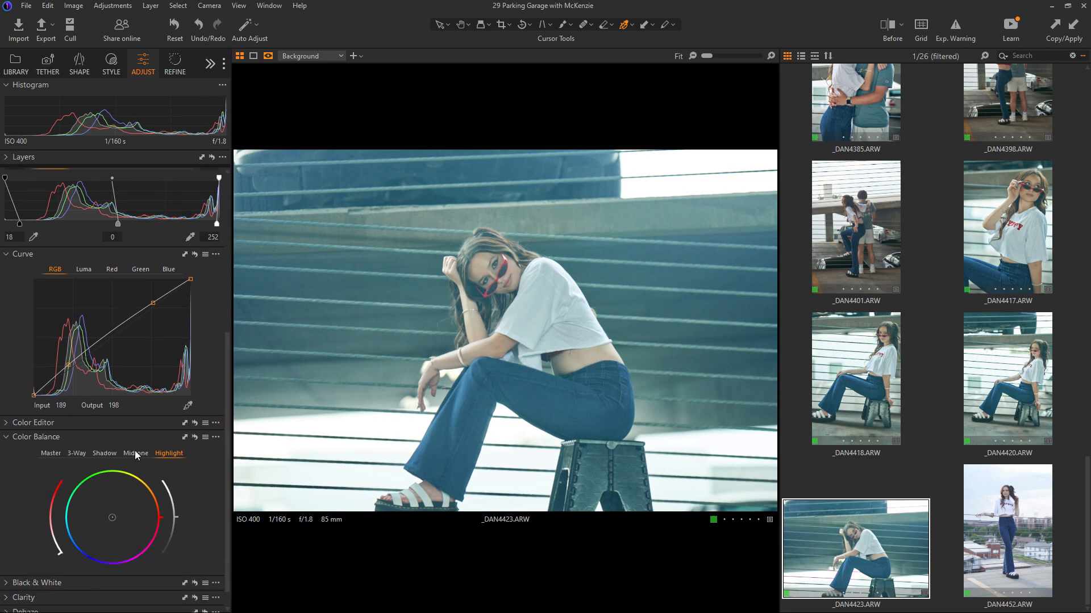
left_click_drag(112, 517, 122, 512)
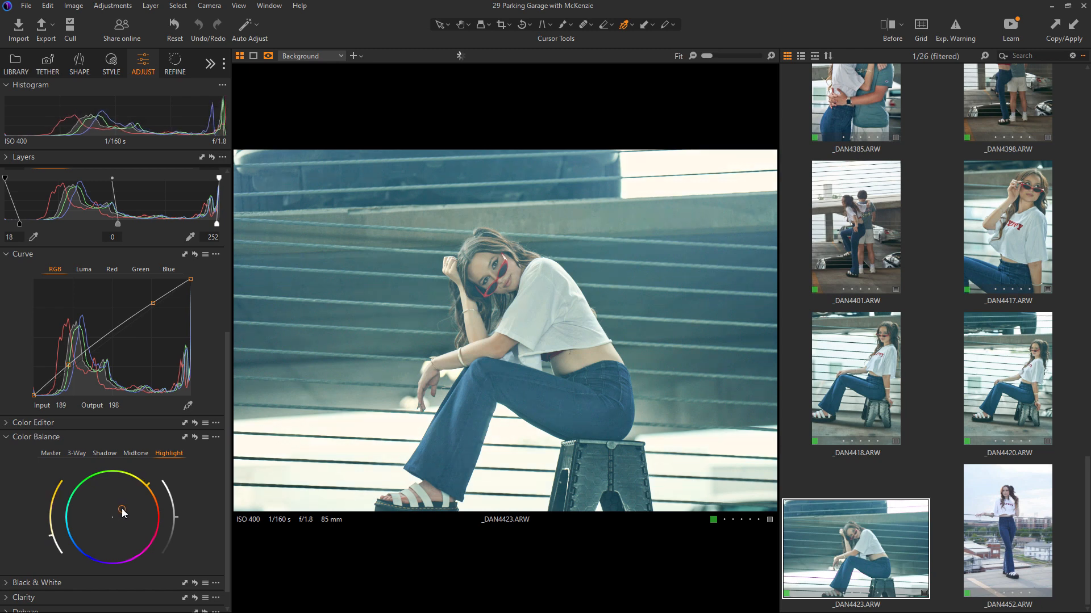
left_click_drag(53, 538, 62, 534)
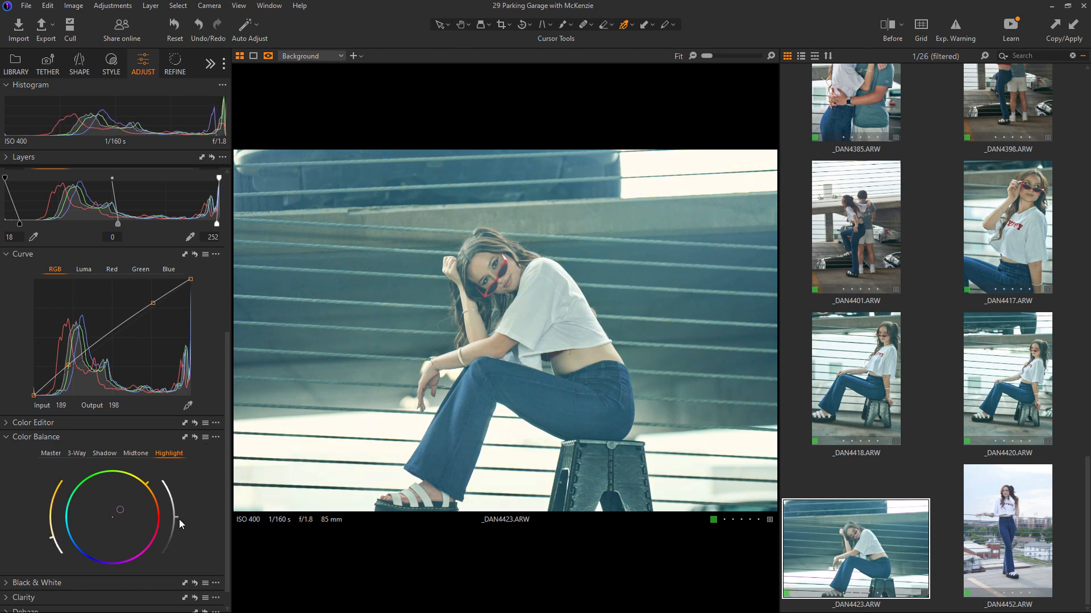
left_click_drag(177, 518, 177, 511)
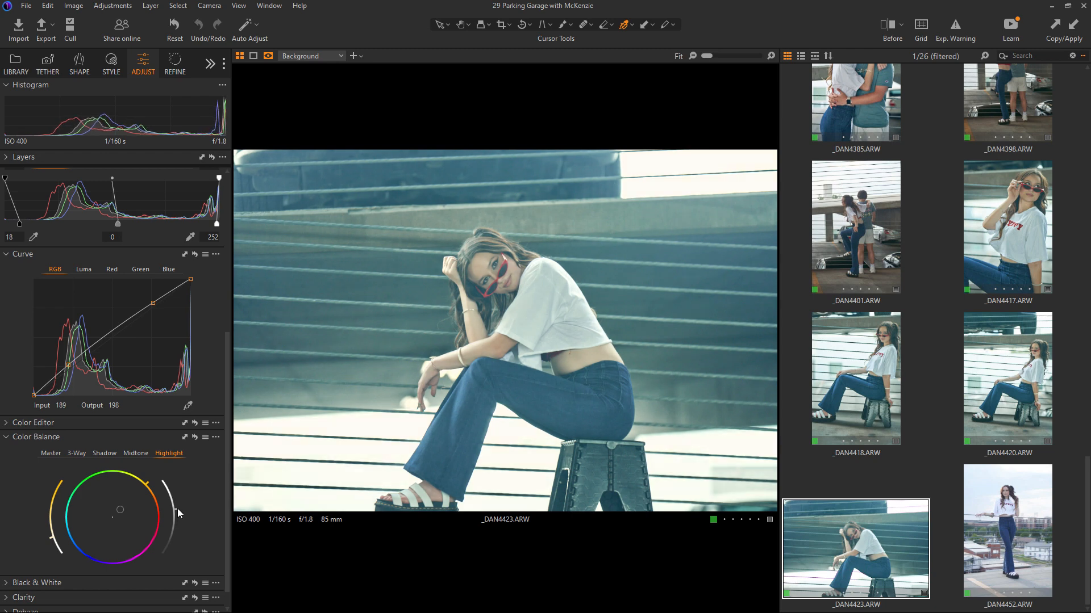
left_click(6, 437)
Set Shadow to 14, White to 26, Black to -12 and Exposure to 0.93 on _DAN4423.ARW
scroll(228, 253, "up", 3)
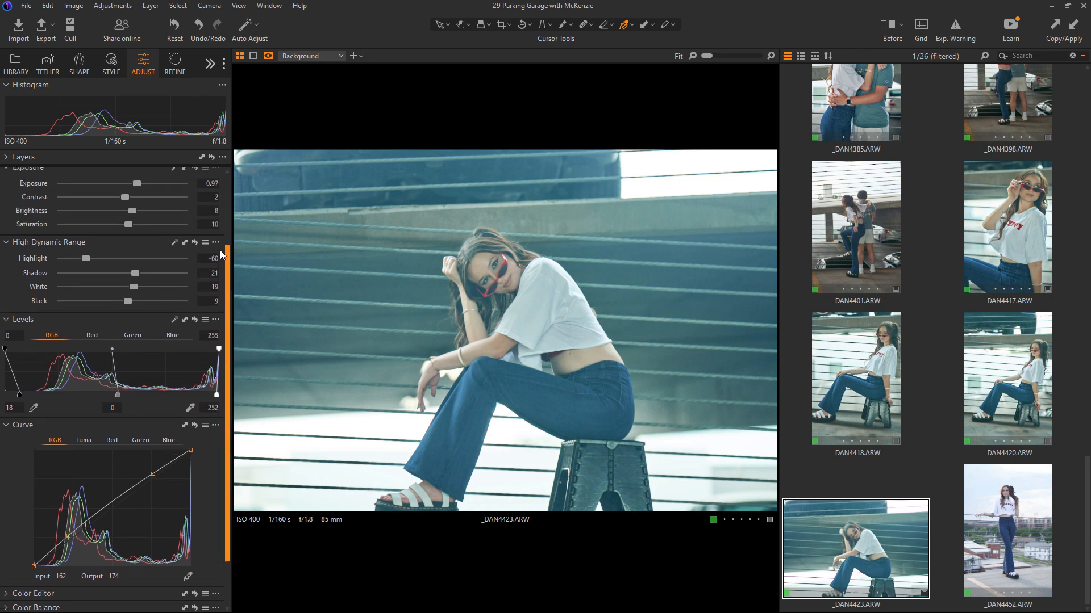
left_click_drag(227, 253, 230, 209)
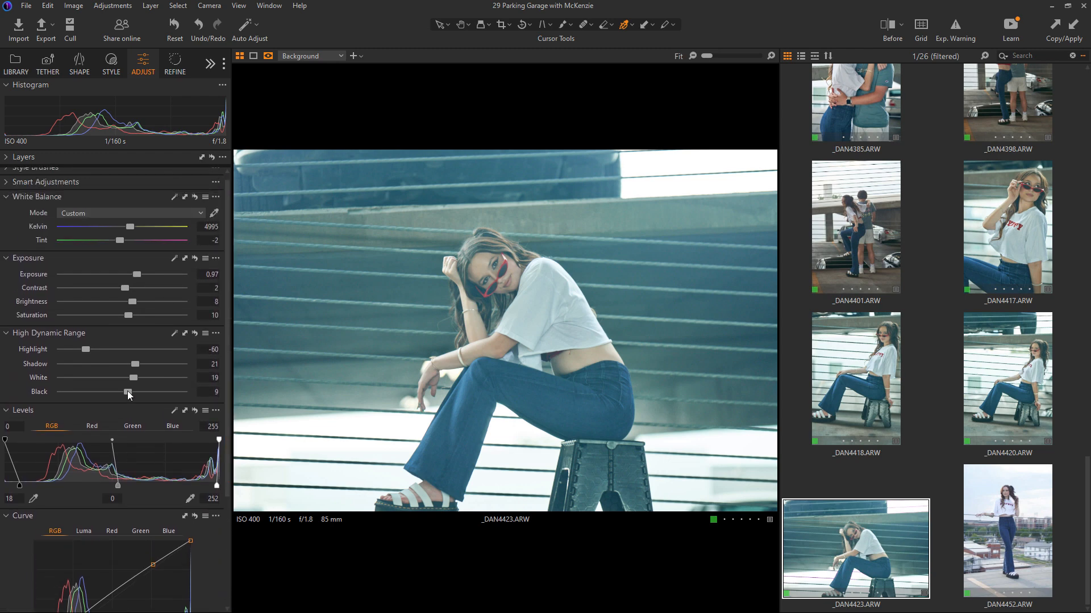
mouse_move(135, 376)
left_mouse_down()
mouse_move(128, 368)
mouse_move(111, 391)
mouse_move(139, 379)
left_mouse_up()
left_click_drag(136, 275, 136, 276)
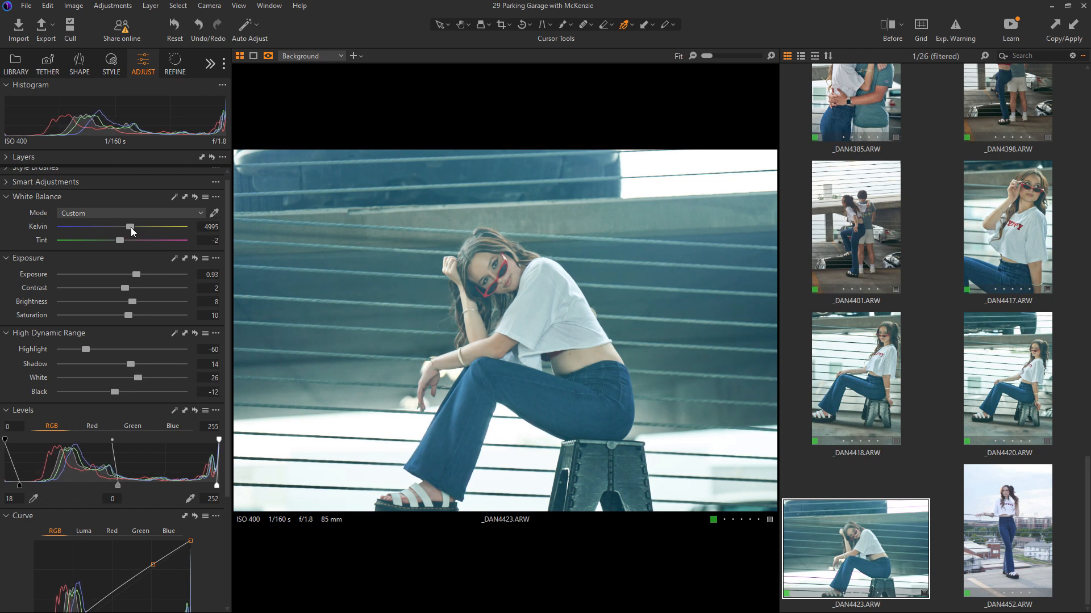
Sample the white balance of _DAN4423.ARW from the wall behind the railing, reduce Kelvin to 5679 and set Saturation to 12
left_click_drag(130, 227, 129, 228)
left_click(214, 214)
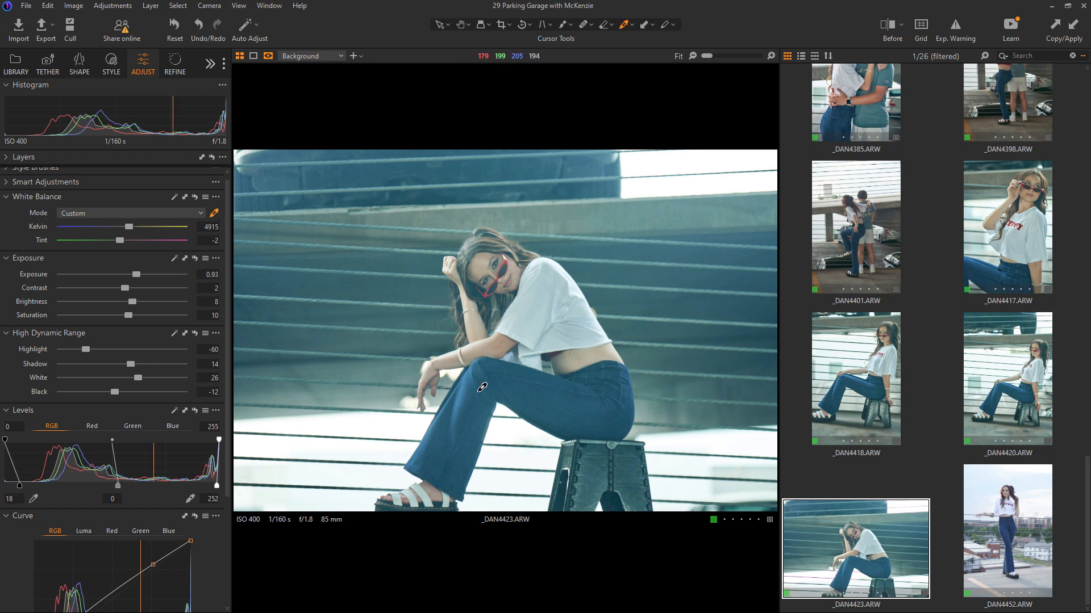
left_click(393, 378)
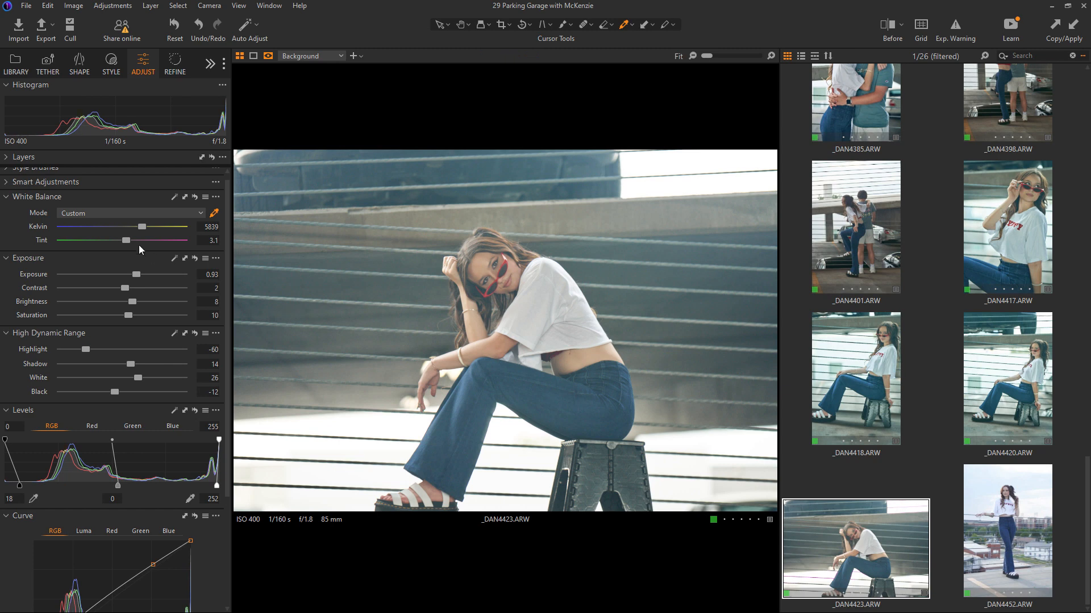
left_click_drag(145, 226, 142, 227)
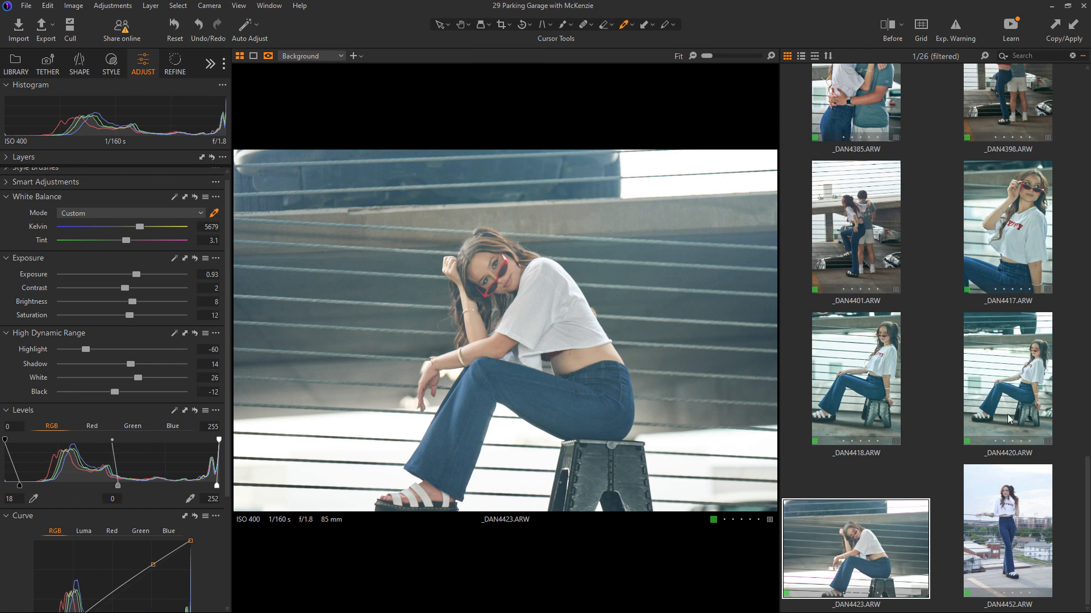
Copy the adjustments of _DAN4423.ARW onto _DAN4420.ARW and _DAN4418.ARW
left_click(1022, 382)
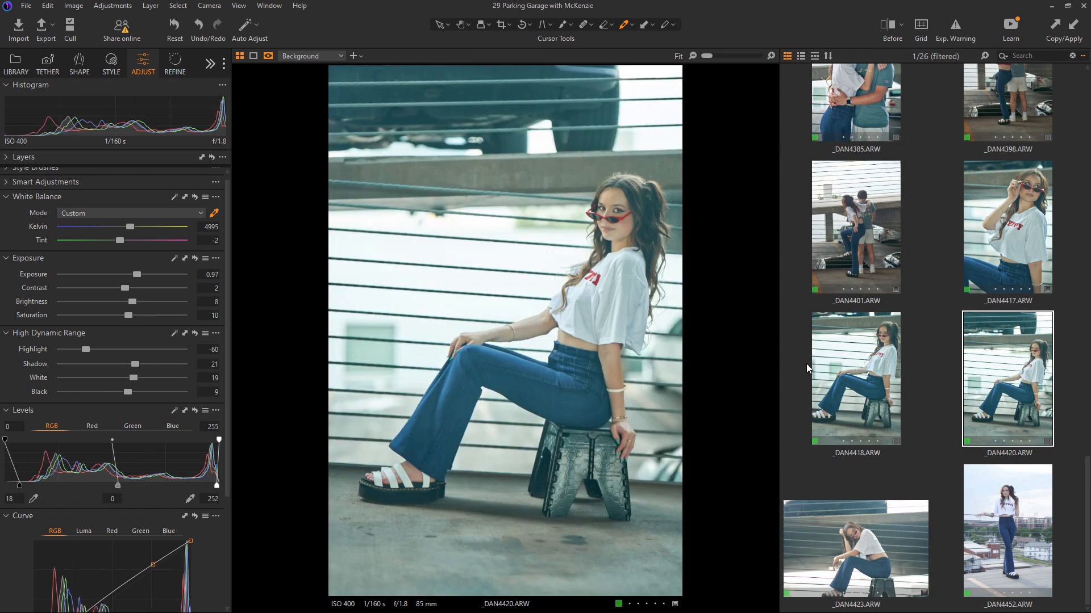
key("ctrl+shift+v")
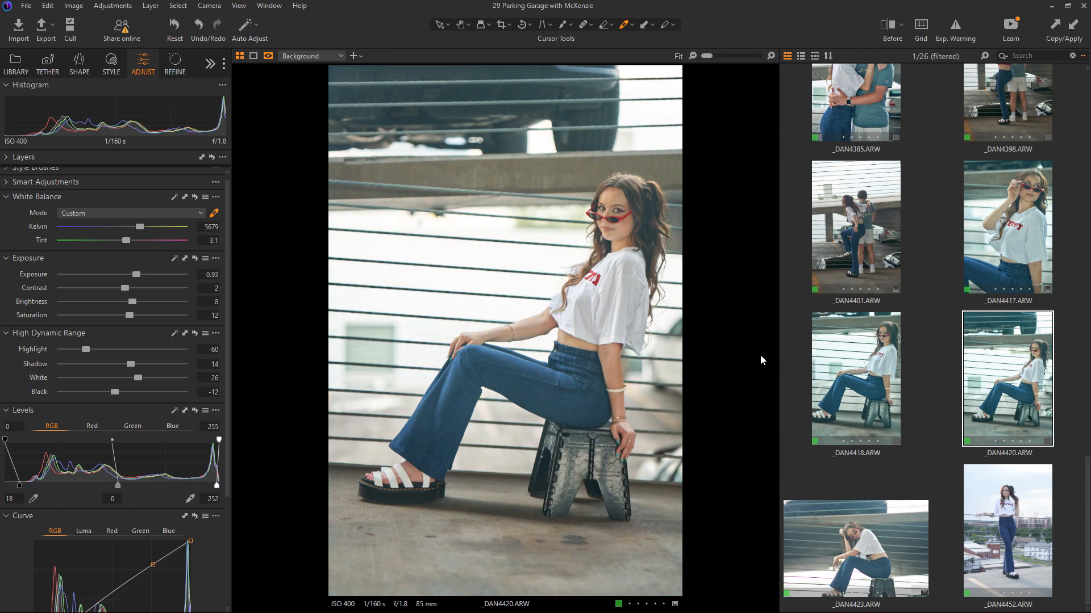
left_click(878, 397)
Try the copied adjustments on _DAN4417.ARW, undo them, and set only its Kelvin to 5516
left_click(988, 270)
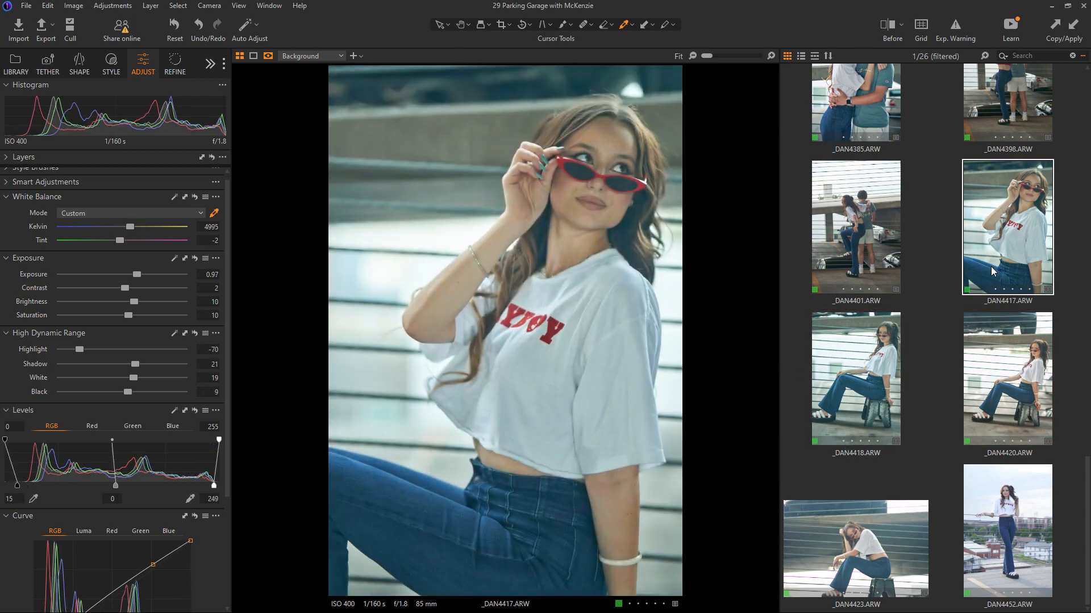
key("ctrl+shift+v")
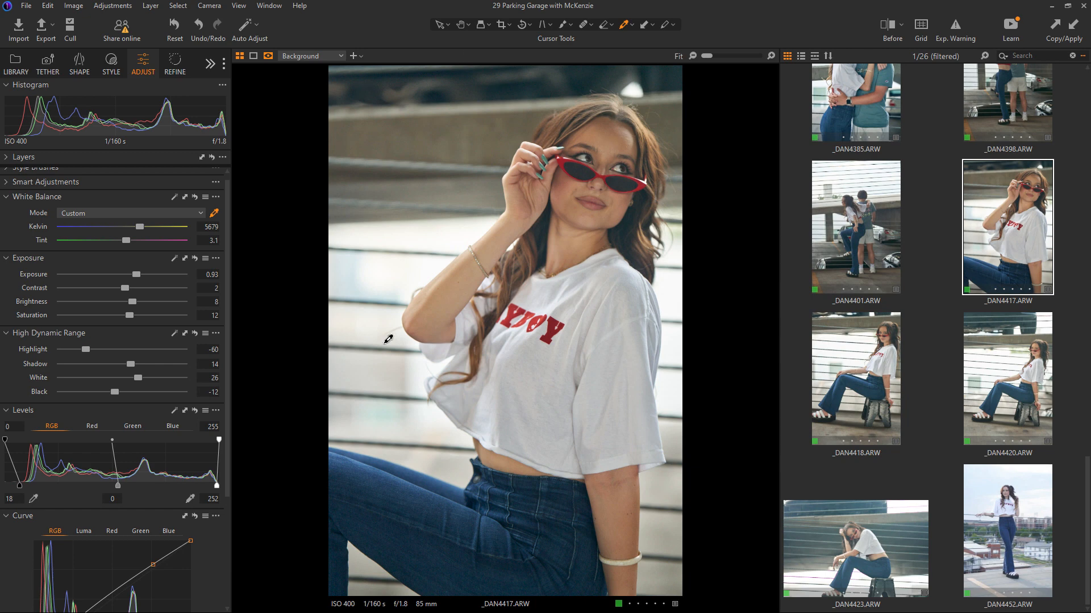
key("ctrl+z")
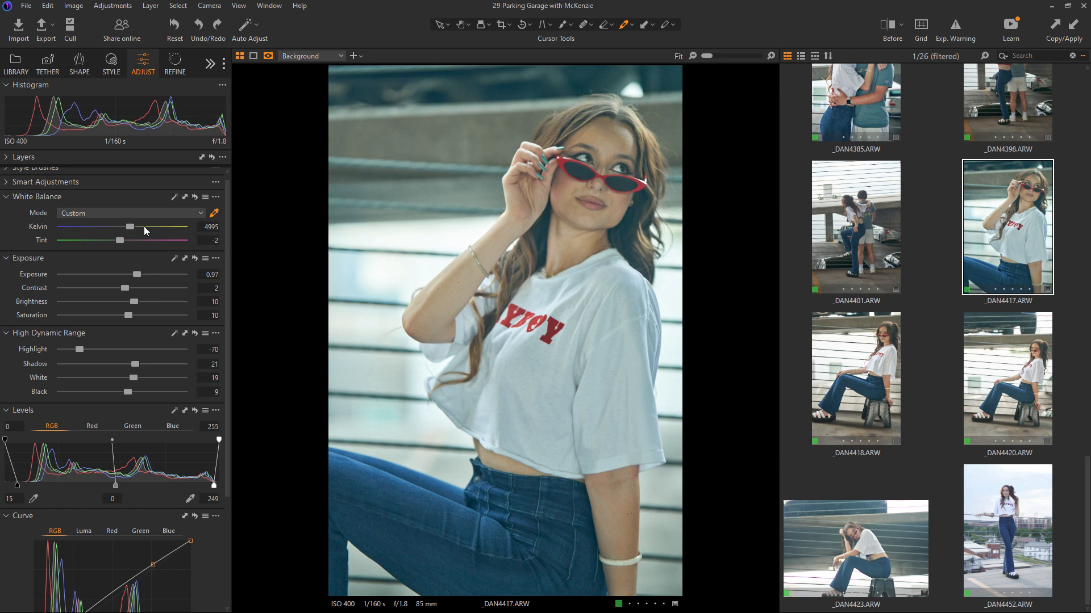
key("ctrl+y")
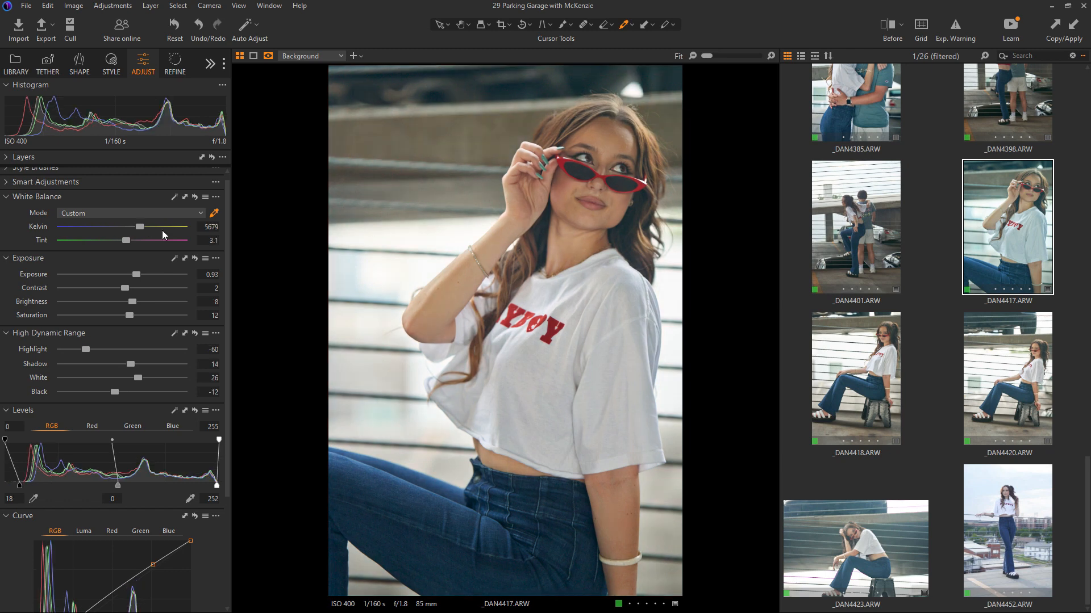
key("ctrl+z")
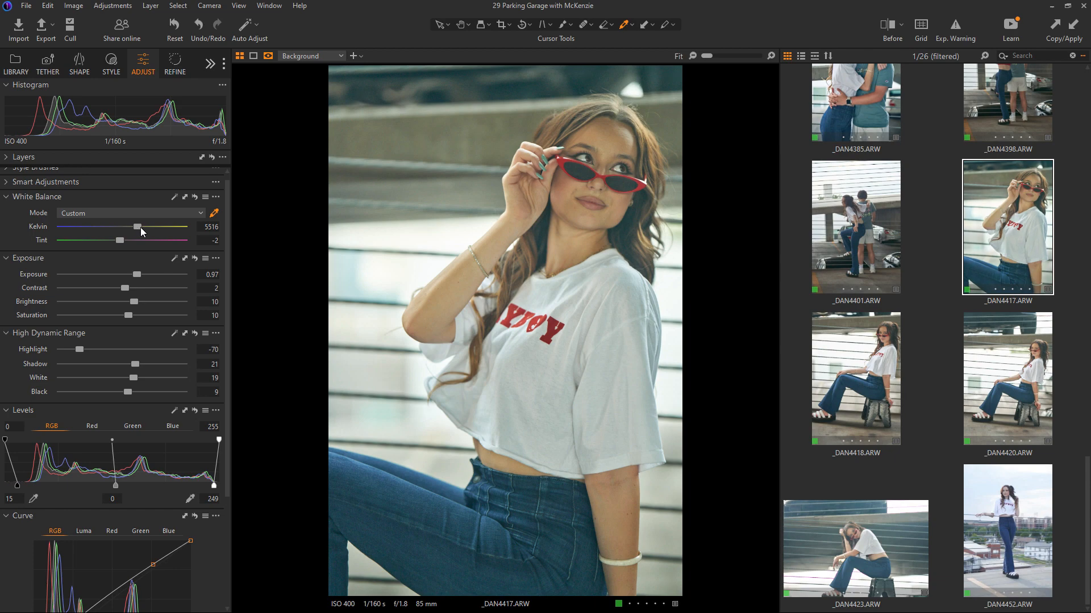
Try to transfer only the white balance of _DAN4418.ARW to _DAN4417.ARW through the Adjustments Clipboard
left_click(887, 384)
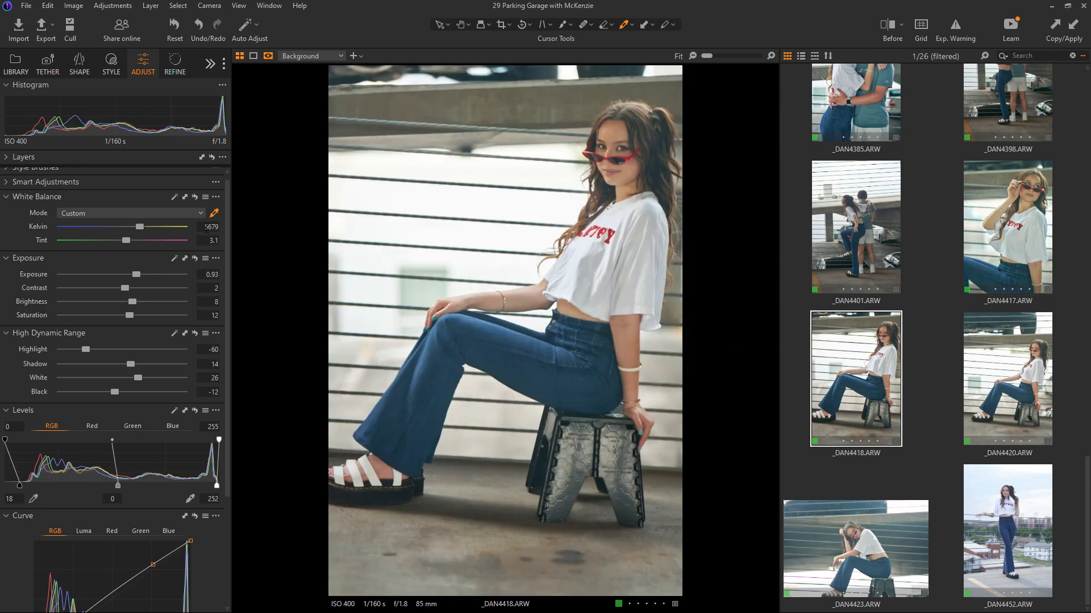
left_click(185, 197)
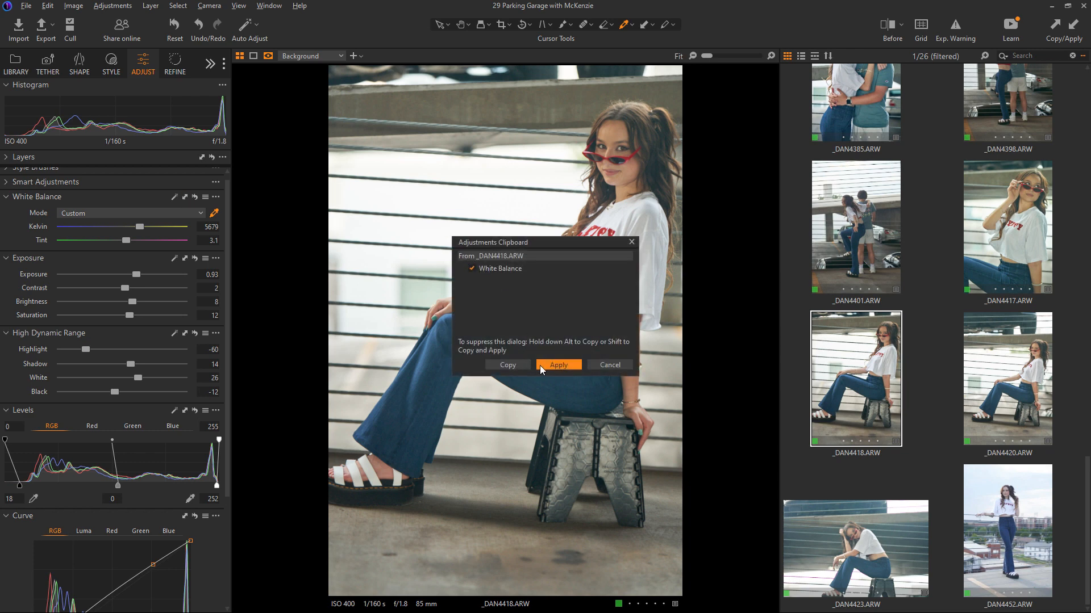
left_click(554, 367)
key("Left")
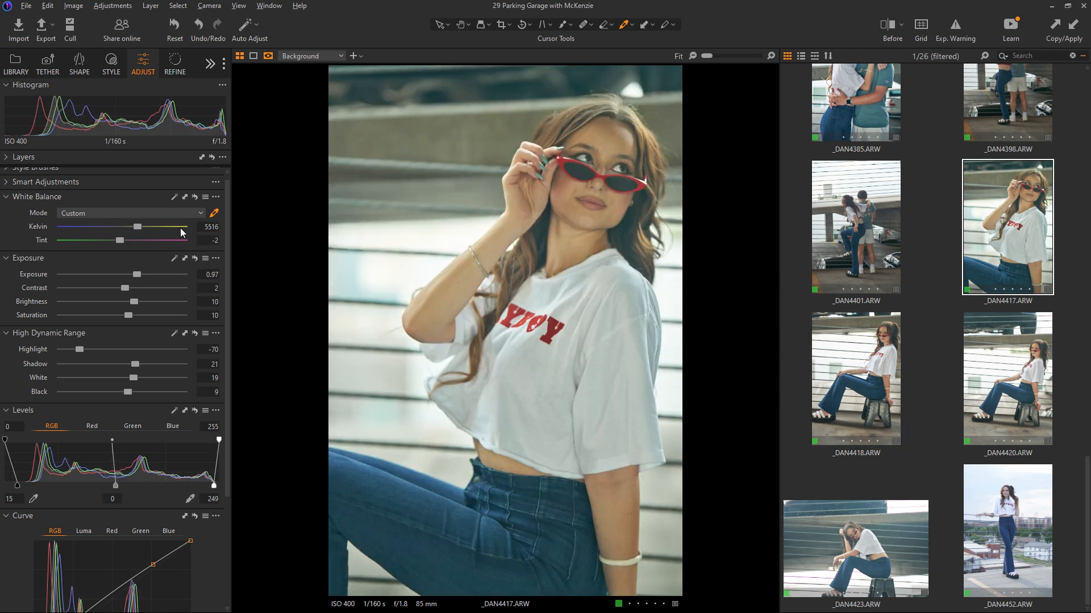
left_click(185, 197)
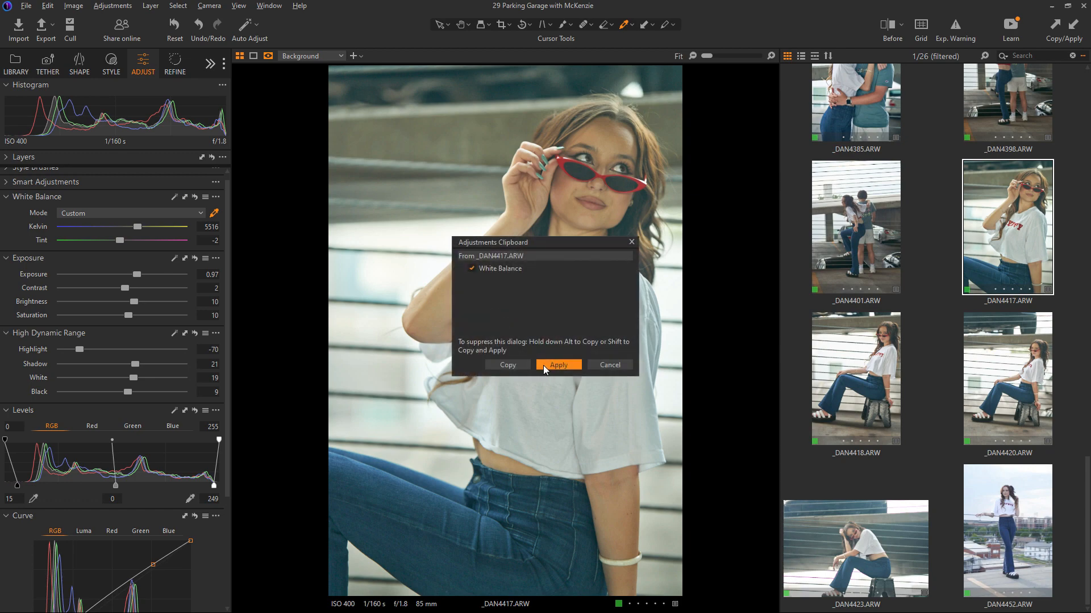
left_click(557, 366)
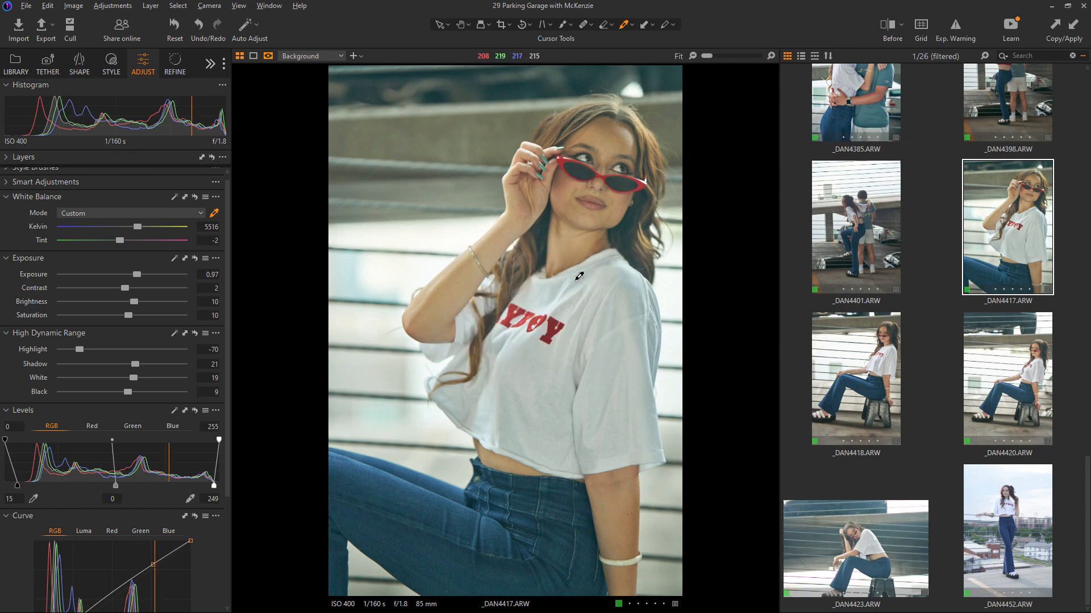
left_click(887, 363)
left_click(1011, 251)
left_click(186, 197)
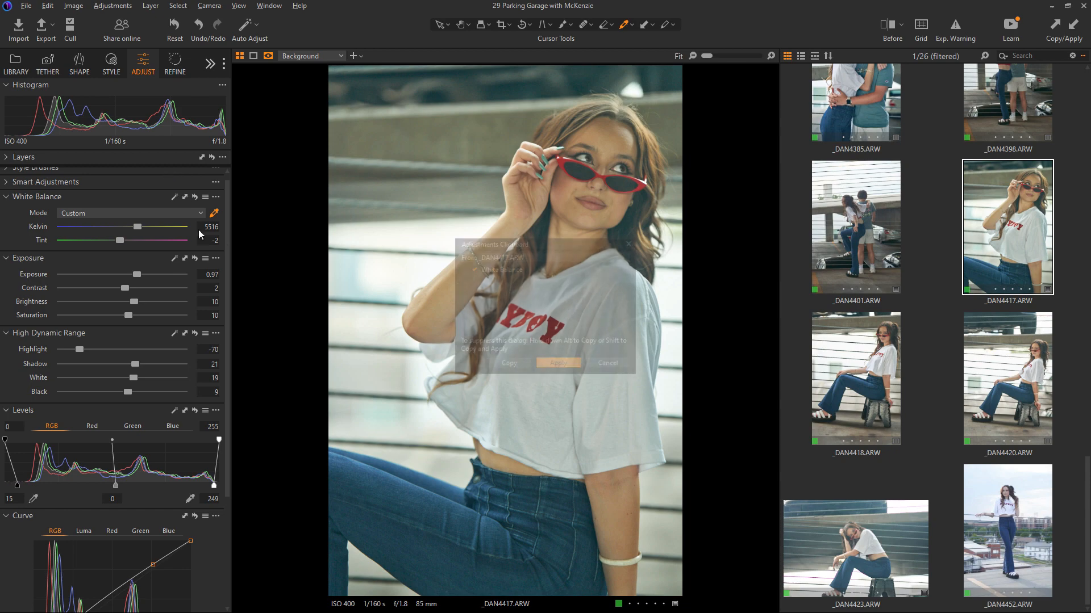
left_click(596, 364)
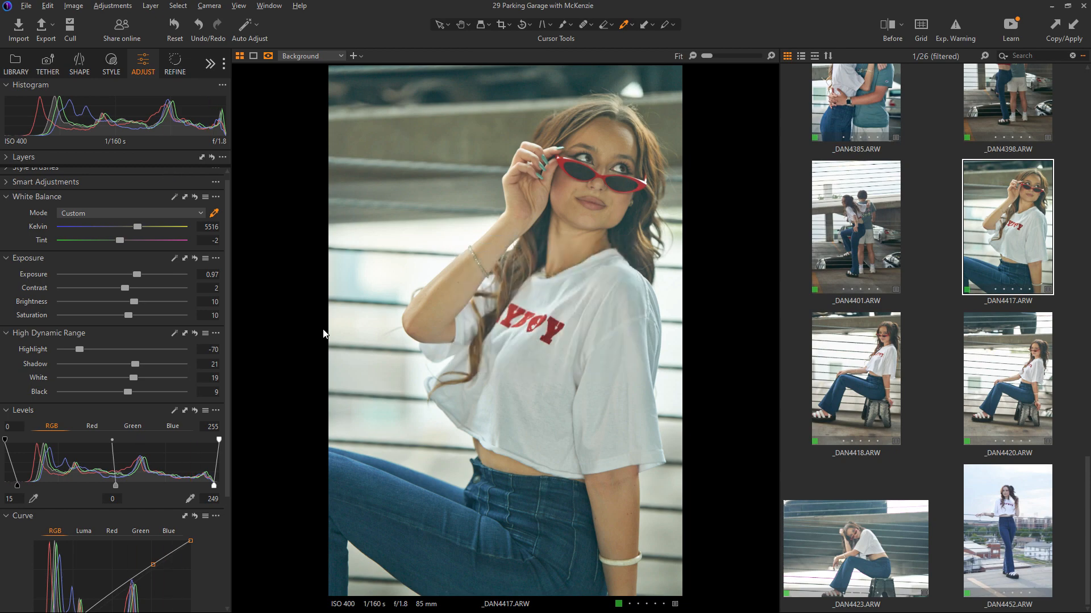
Match the white balance of _DAN4417.ARW to _DAN4418.ARW by setting Kelvin to 5679 and Tint to 3.1
left_click(875, 374)
left_click(1006, 240)
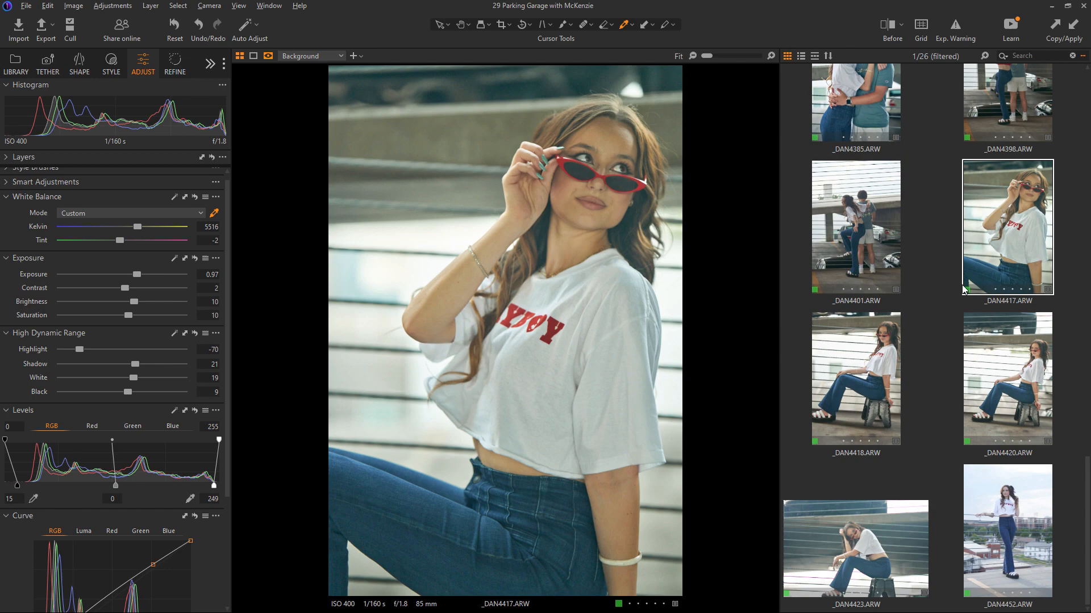
left_click(878, 376)
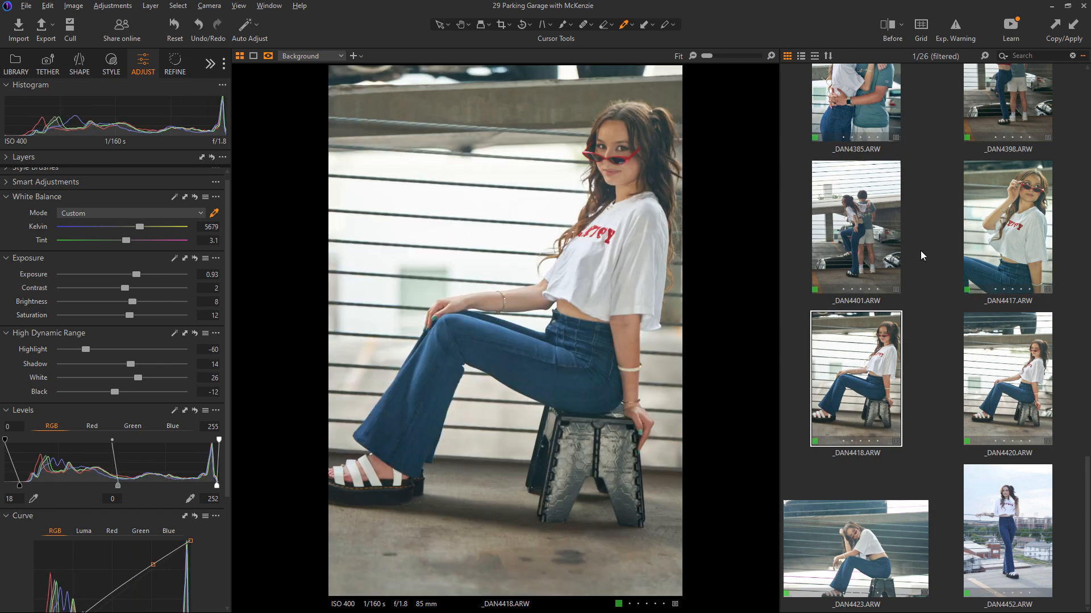
left_click(984, 248)
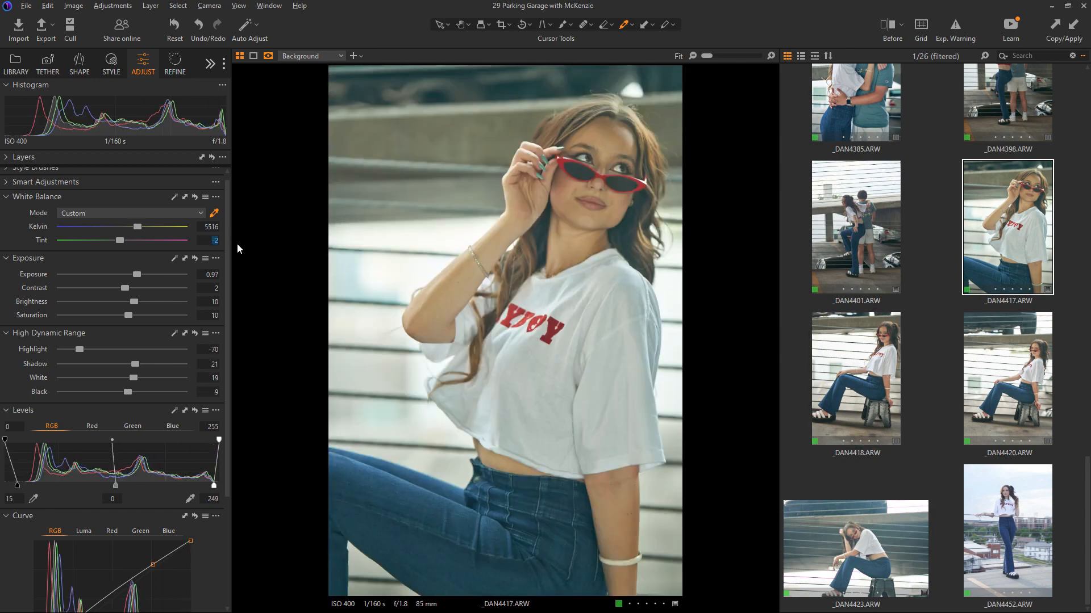
key("ctrl+z")
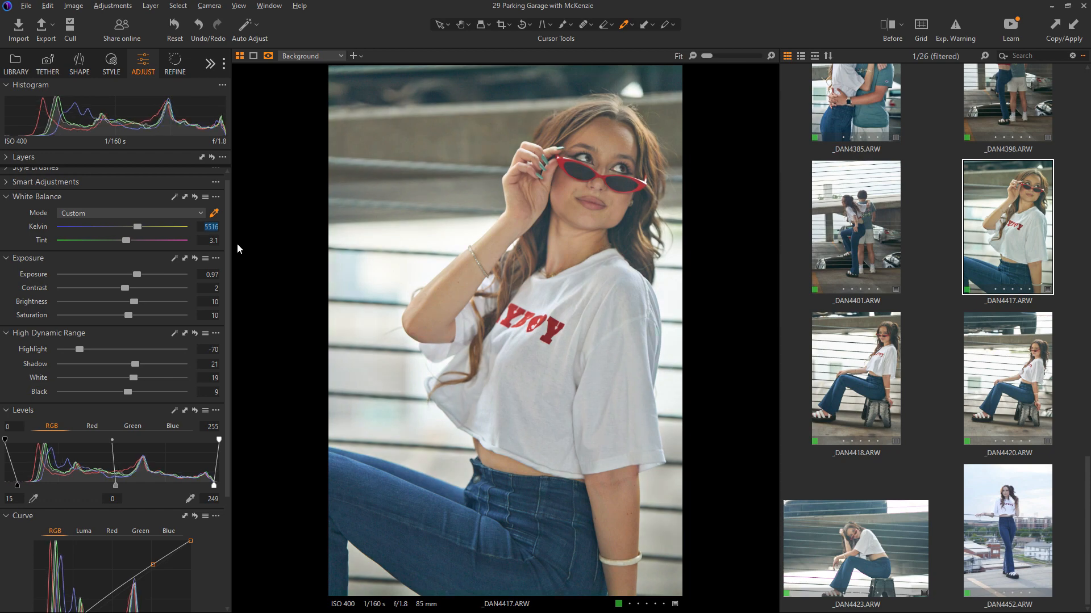
type("9")
key("Tab")
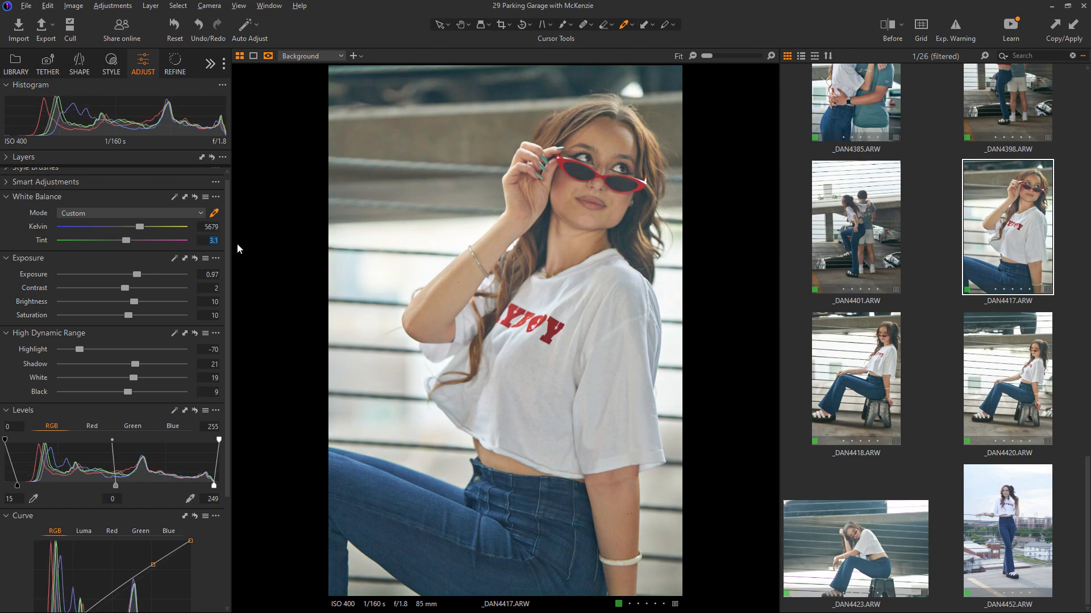
Compare _DAN4417.ARW with _DAN4418.ARW and copy only the white balance of _DAN4417.ARW to the Adjustments Clipboard
left_click(846, 363)
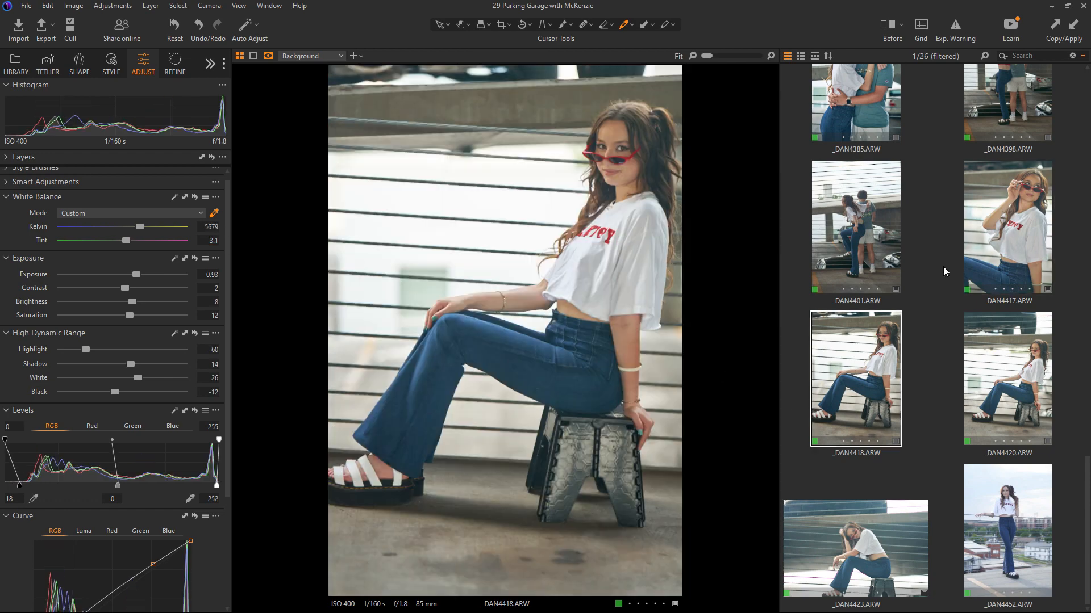
left_click(1005, 234)
left_click(186, 196)
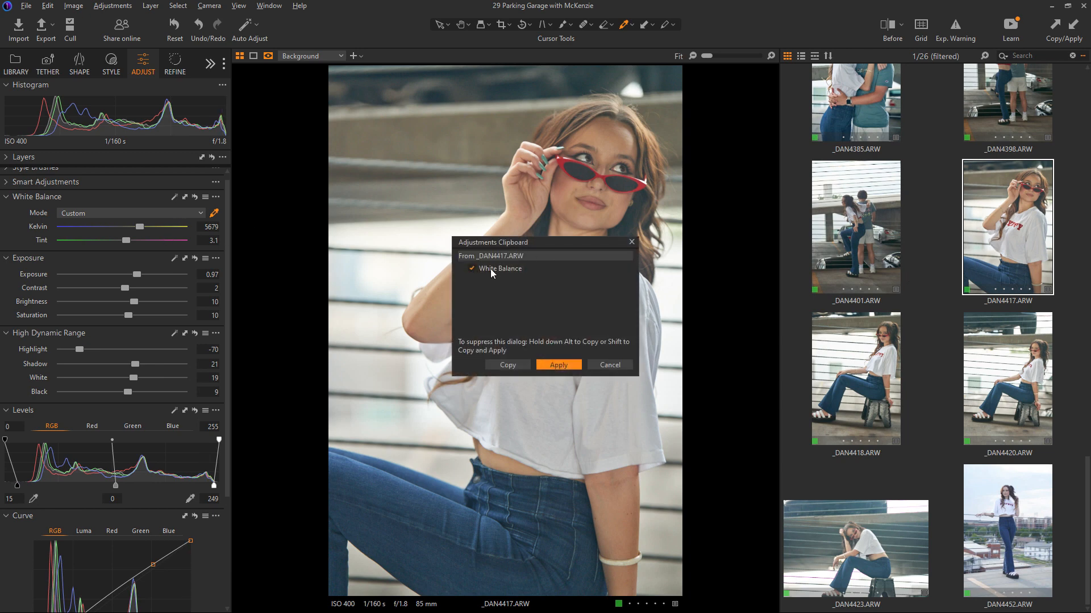
left_click(507, 365)
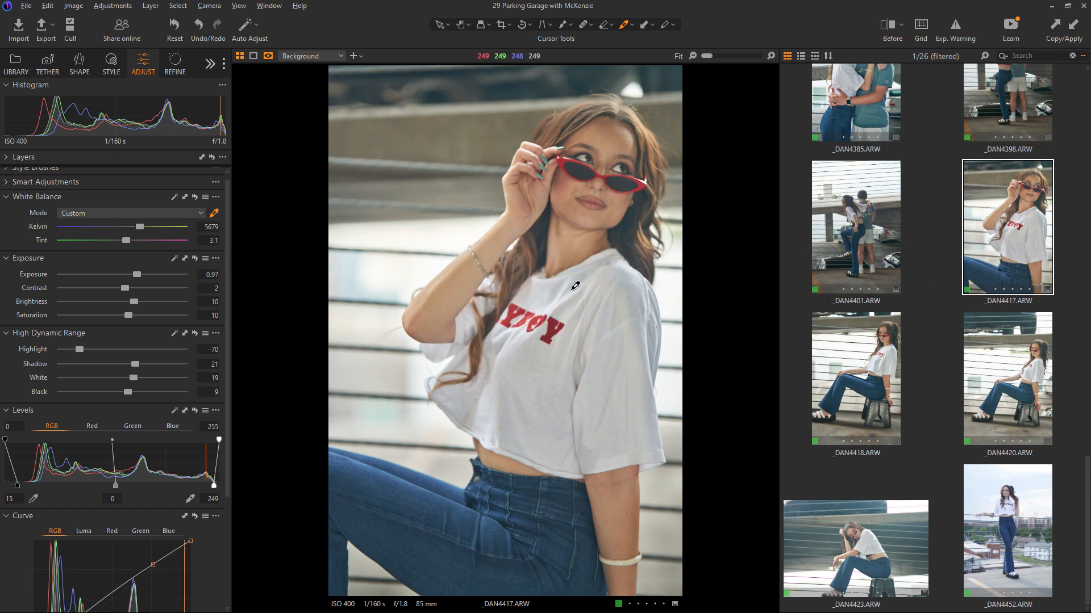
left_click(855, 378)
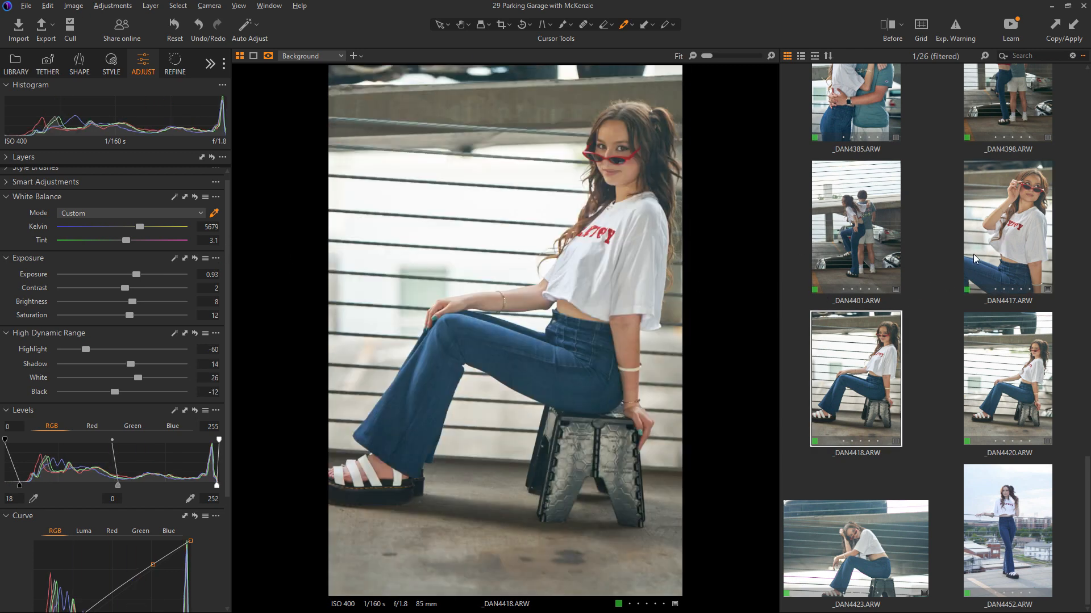
left_click(974, 254)
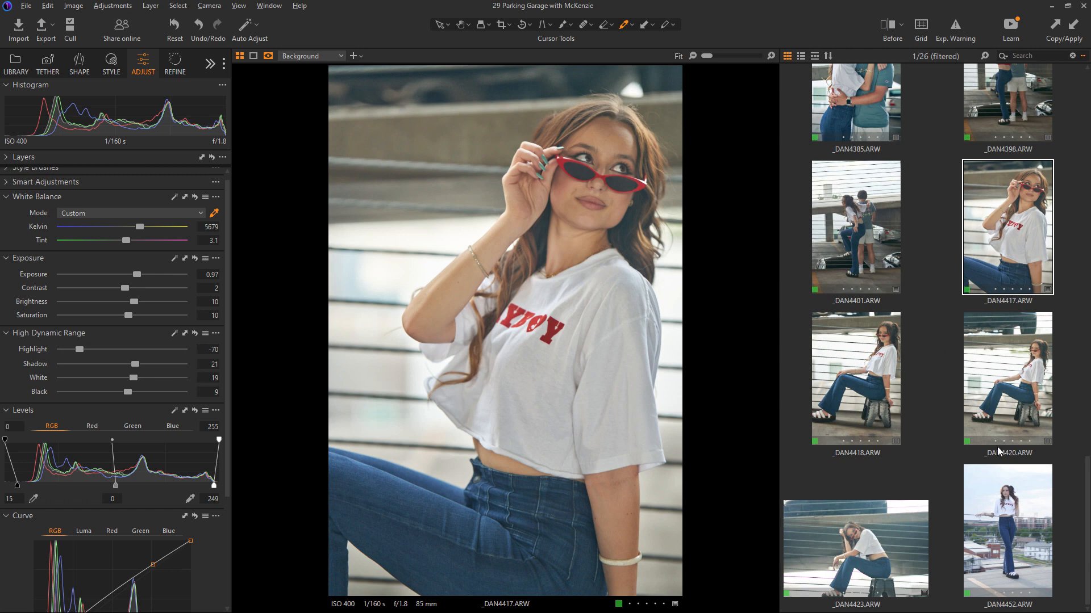
Try the adjustments of _DAN4423.ARW on _DAN4452.ARW and undo them
left_click(872, 551)
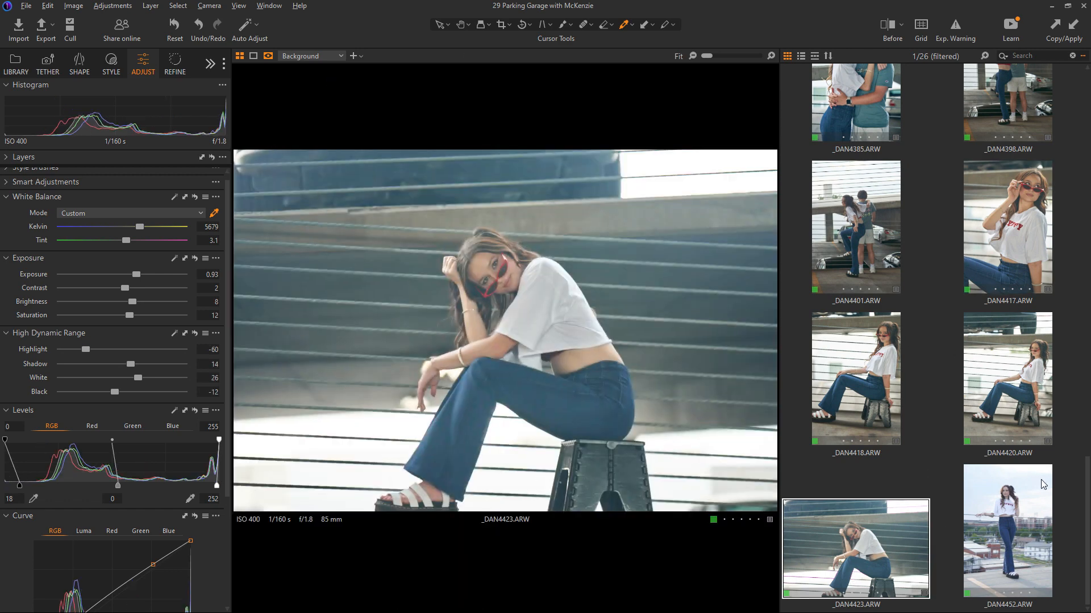
left_click(988, 535)
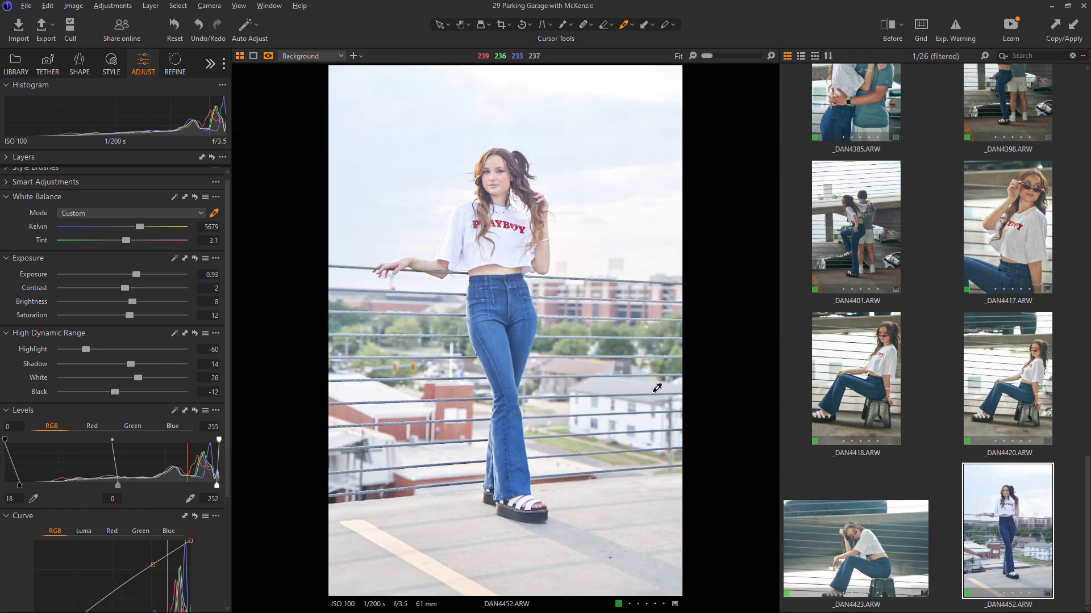
key("ctrl+z")
Copy the adjustments of _DAN4308.ARW onto _DAN4452.ARW
left_click_drag(1085, 532, 1050, 139)
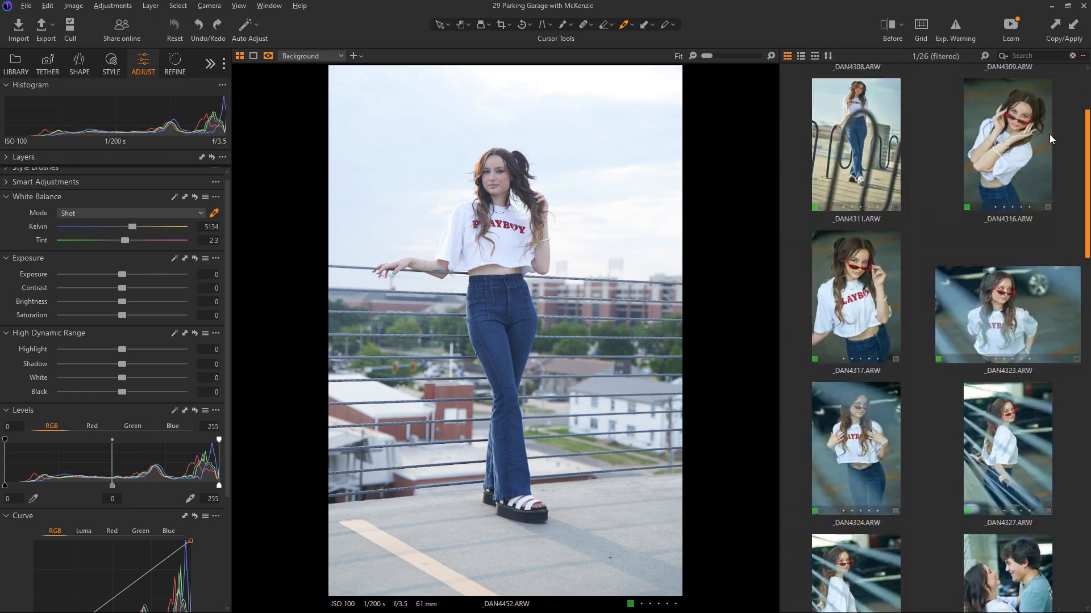
scroll(1051, 139, "up", 2)
left_click(867, 136)
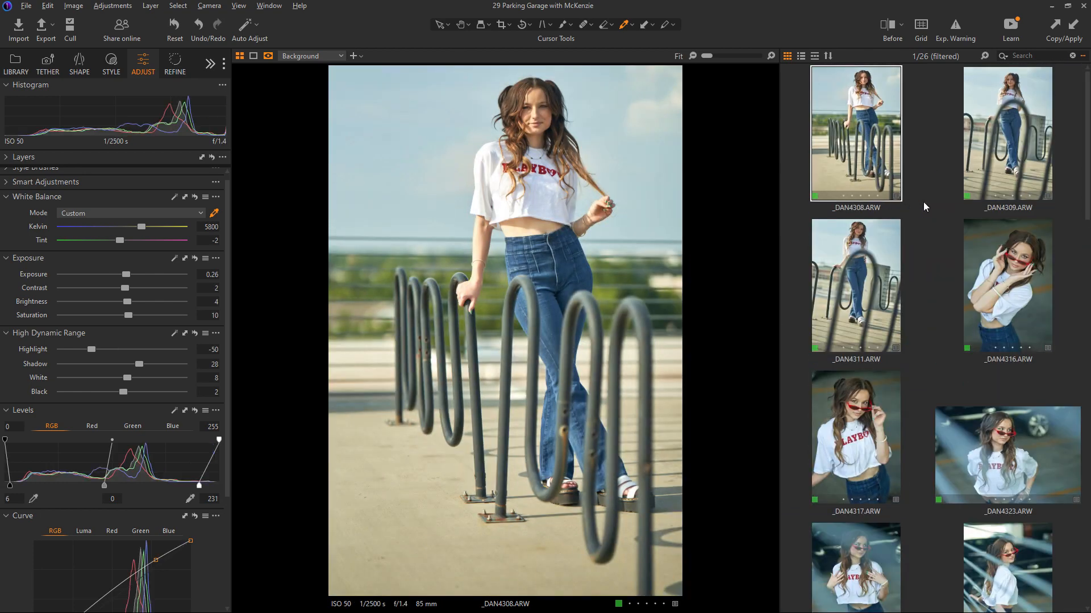
left_click_drag(1087, 194, 1074, 602)
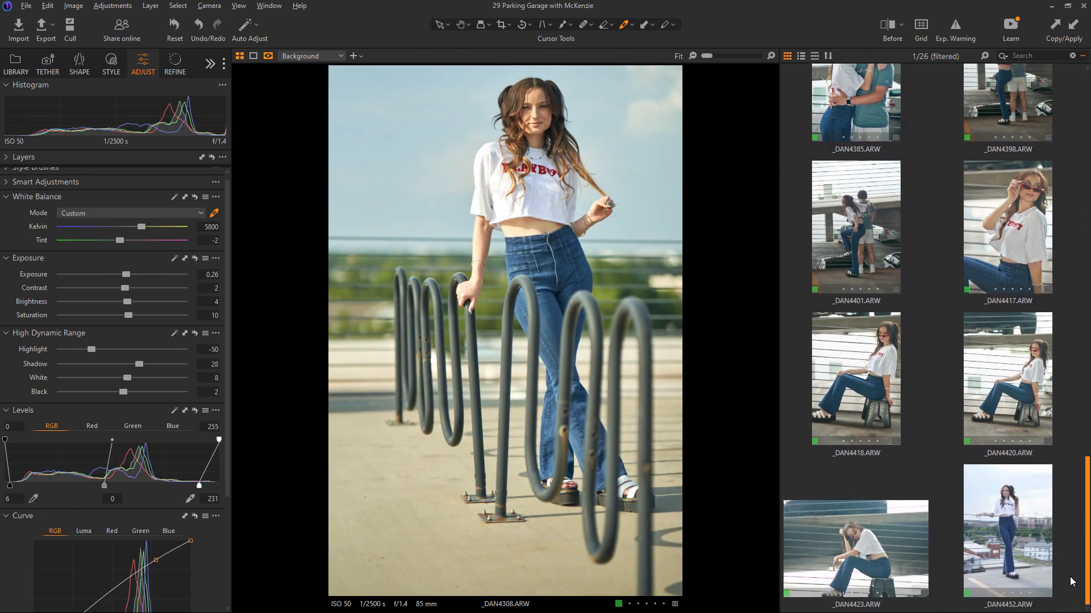
left_click(1002, 544)
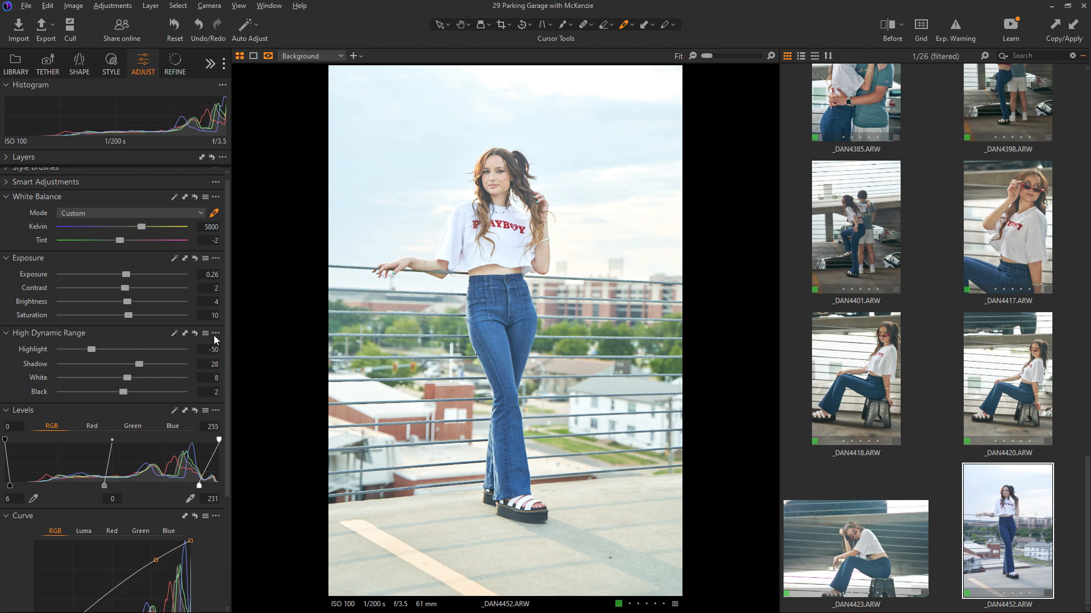
Set the RGB levels of _DAN4452.ARW to 12 for the shadows and 246 for the highlights
left_click_drag(226, 343, 226, 373)
left_click_drag(200, 446, 210, 441)
left_click_drag(10, 442, 16, 444)
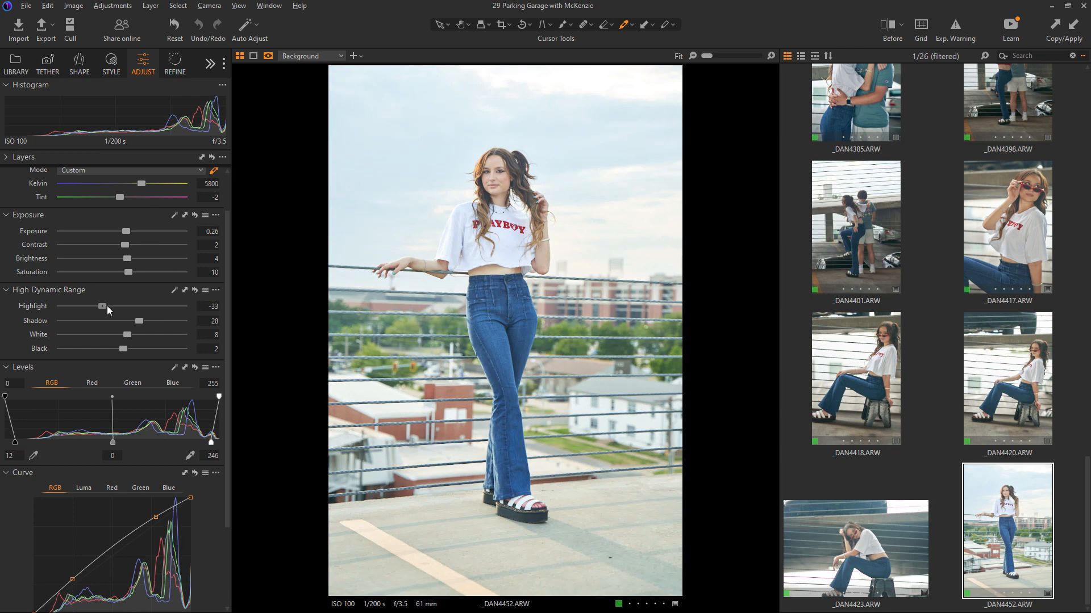
Reset High Dynamic Range and Exposure, using Highlight -22, Exposure 0.11, Contrast 2, Brightness 3 and Saturation 15
mouse_move(107, 305)
left_mouse_down()
mouse_move(94, 305)
mouse_move(113, 308)
left_mouse_up()
left_click(195, 290)
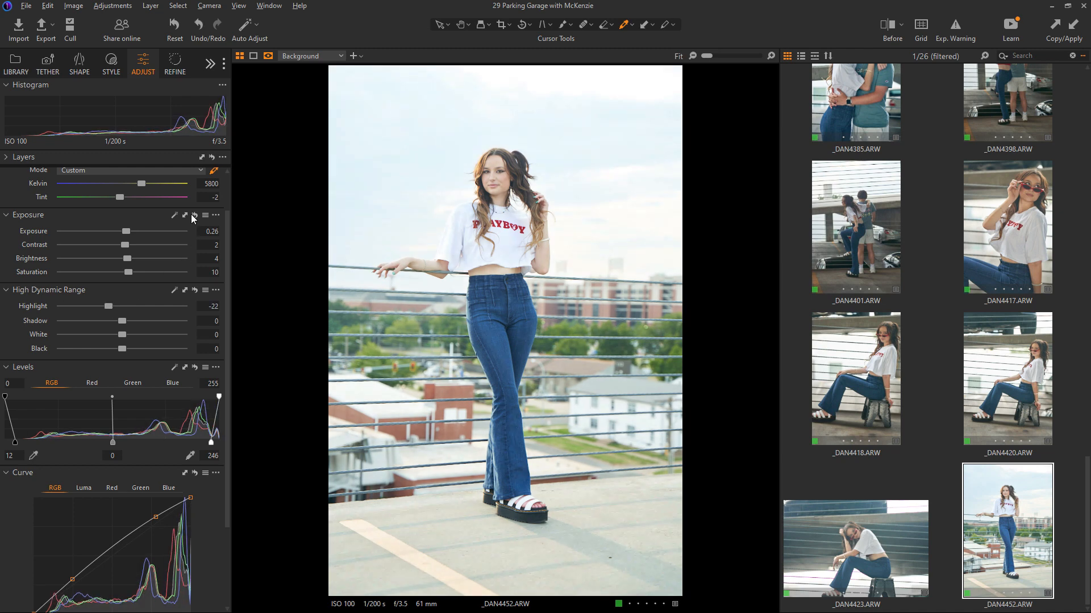
left_click(195, 215)
mouse_move(121, 232)
left_mouse_down()
mouse_move(135, 275)
mouse_move(124, 244)
left_mouse_up()
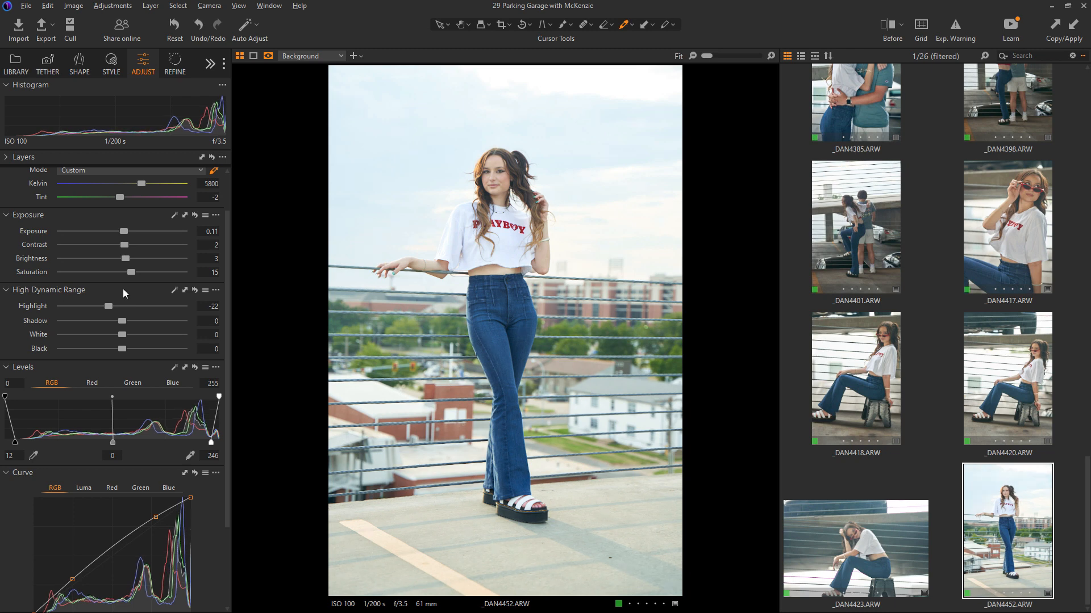
Set Highlight to -42 and White to 9, and raise the RGB levels highlight value to 252
left_click_drag(108, 307, 131, 334)
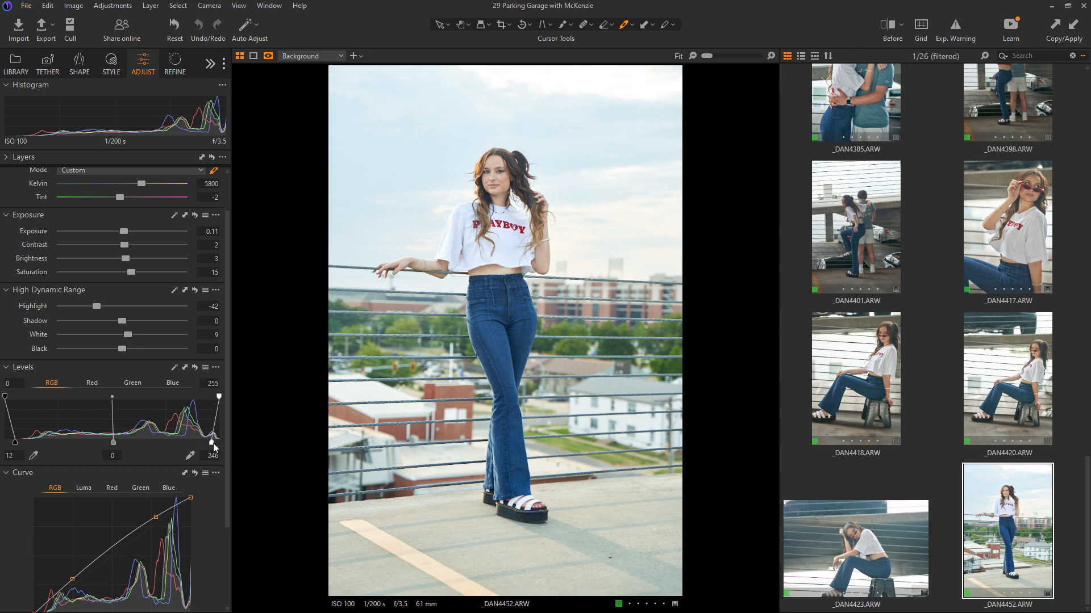
left_click_drag(213, 443, 217, 441)
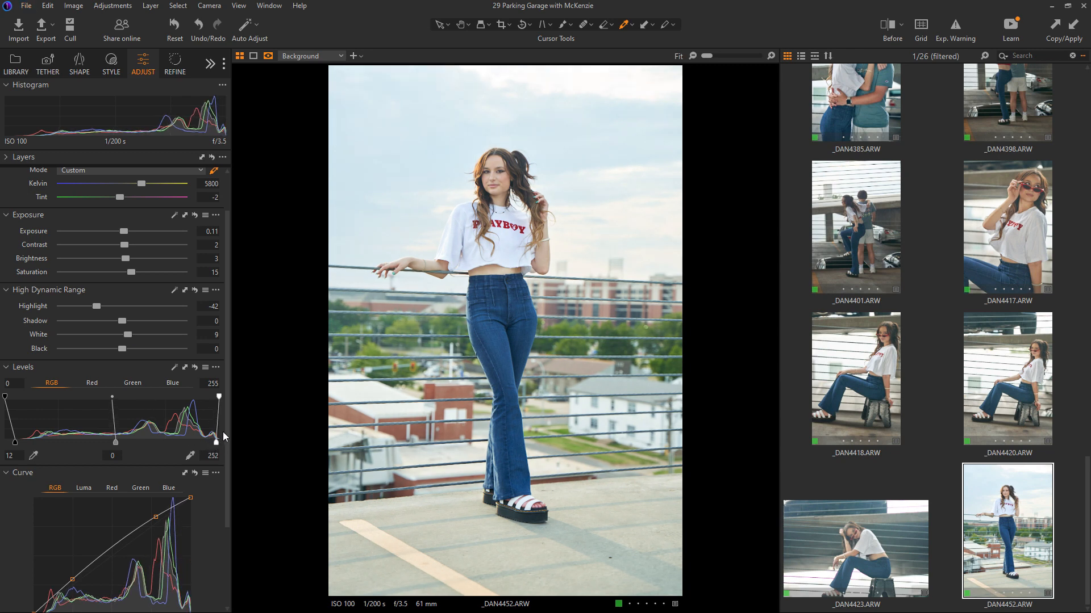
Reset the RGB curve and add two slightly raised points, one in the highlights and one at about input 57, output 64
scroll(223, 467, "down", 1)
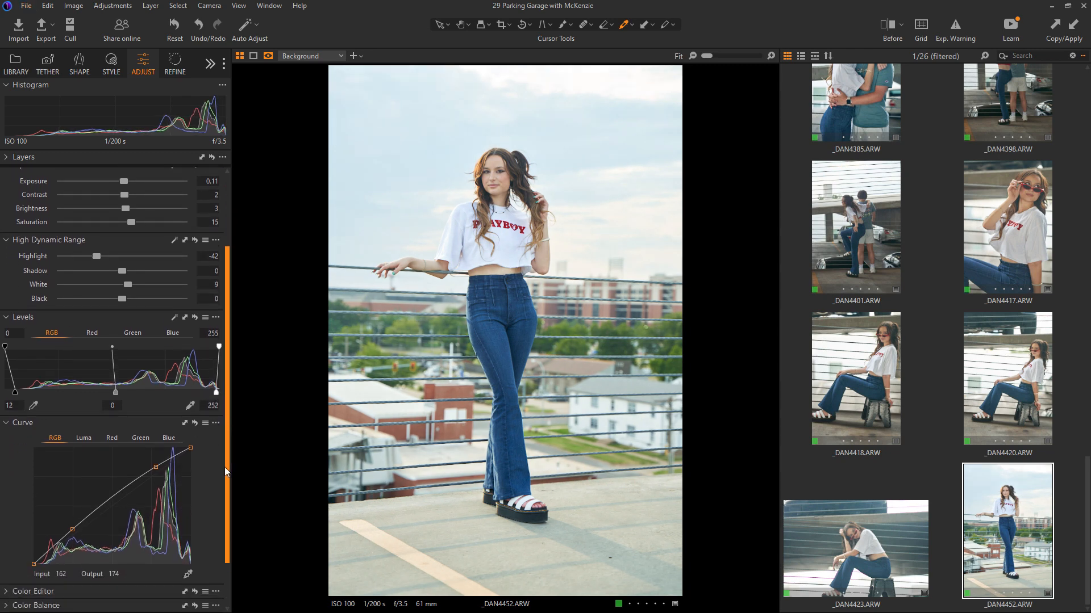
left_click(194, 416)
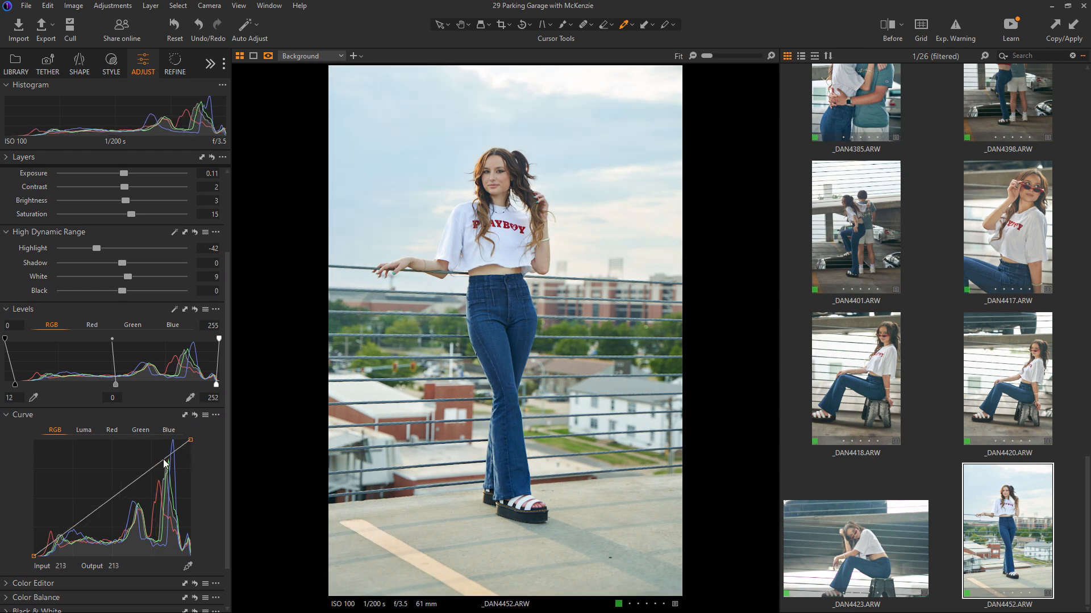
left_click_drag(148, 472, 147, 469)
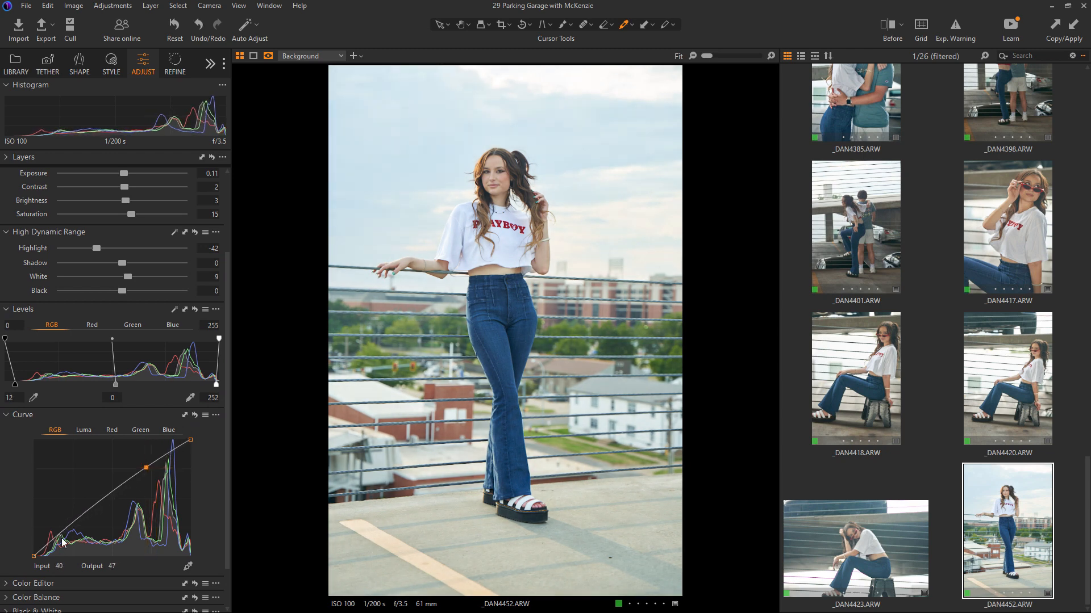
left_click_drag(67, 531, 69, 527)
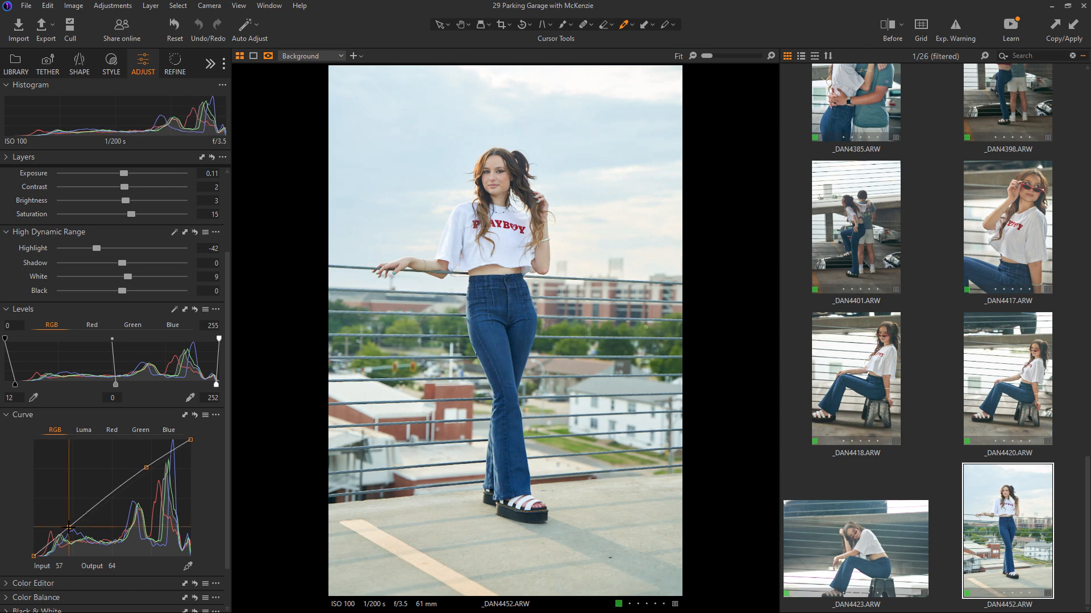
Refine the tones of _DAN4452.ARW with Highlight -71, Shadow 5, Black 3, Exposure 0.07, Brightness 6 and Saturation 18
scroll(122, 366, "up", 2)
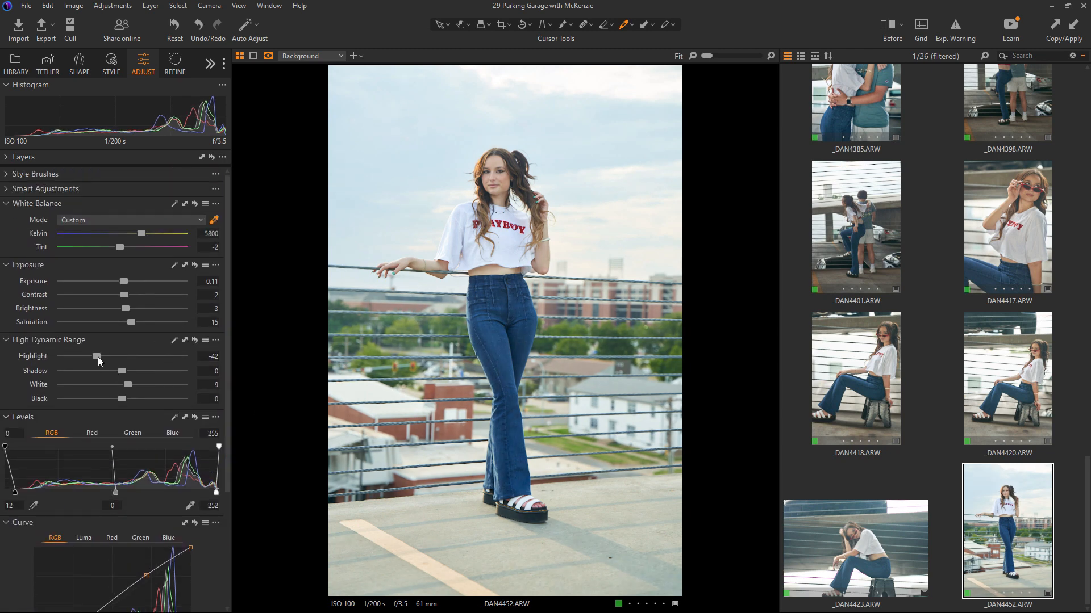
left_click_drag(97, 357, 125, 372)
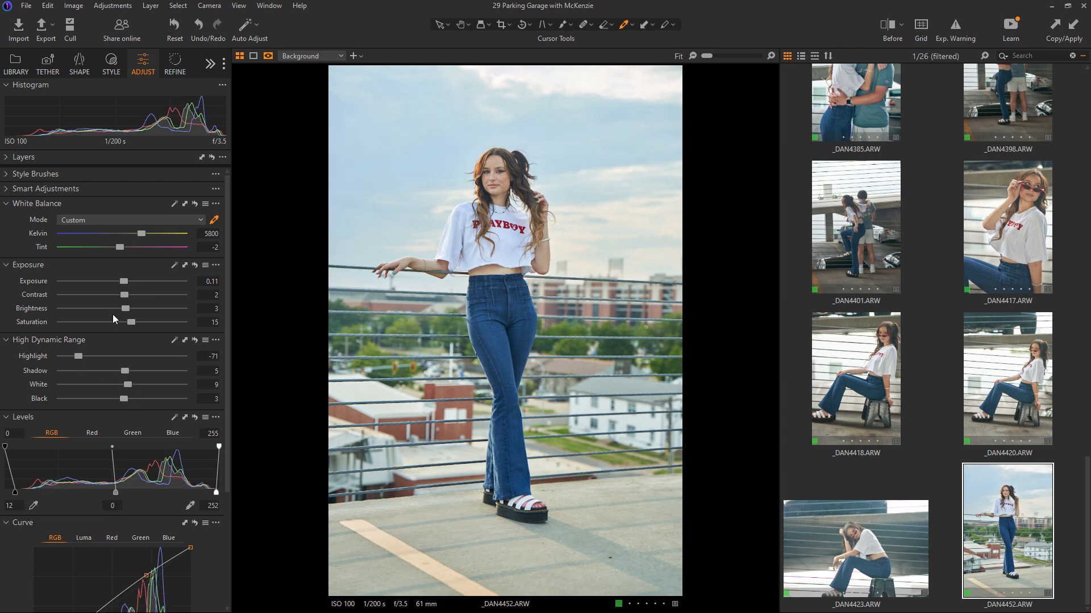
left_click_drag(126, 307, 136, 322)
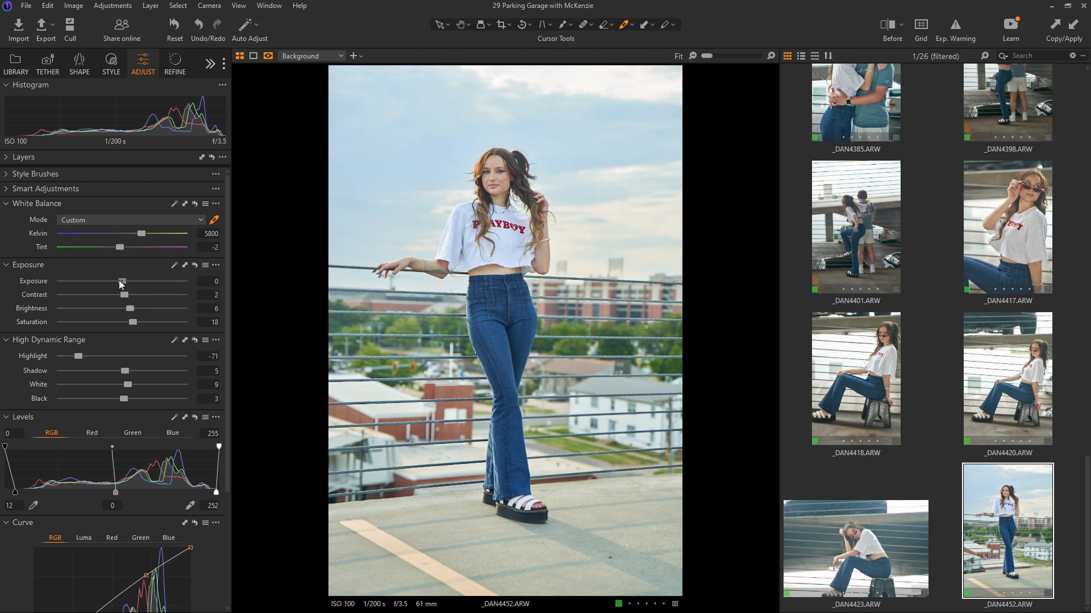
double_click(123, 282)
left_click_drag(121, 282, 122, 282)
Compare the finished _DAN4452.ARW with _DAN4423.ARW
mouse_move(1085, 523)
left_mouse_down()
mouse_move(1078, 396)
mouse_move(1083, 540)
left_mouse_up()
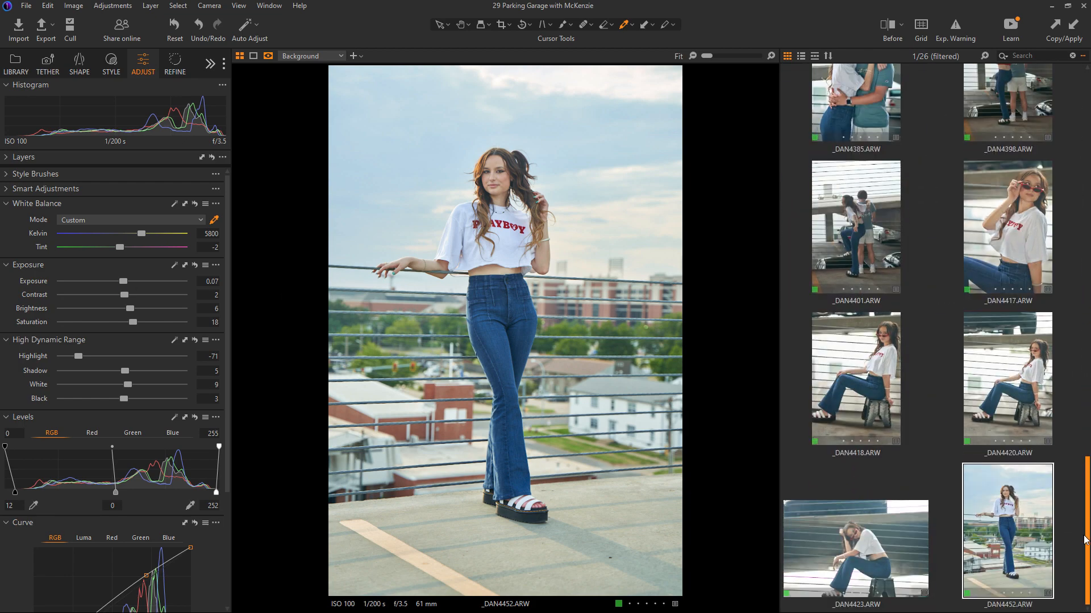
left_click(886, 551)
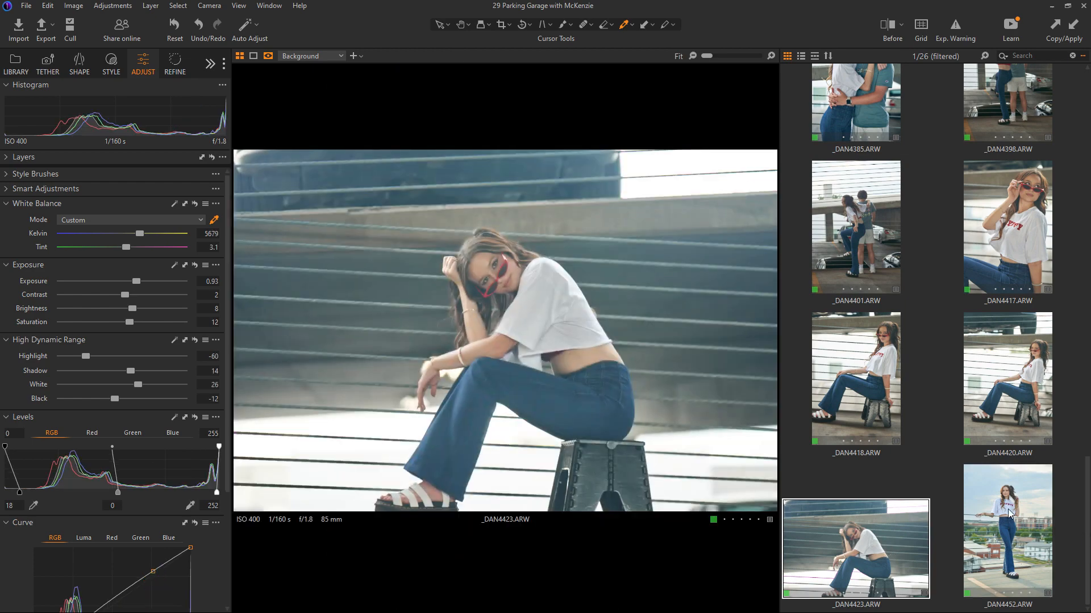
left_click(1025, 476)
Open the unedited parking garage photo _DAN4353.ARW
mouse_move(1087, 480)
left_mouse_down()
mouse_move(1084, 286)
mouse_move(1086, 503)
mouse_move(1086, 472)
left_mouse_up()
left_click_drag(1086, 447, 1086, 329)
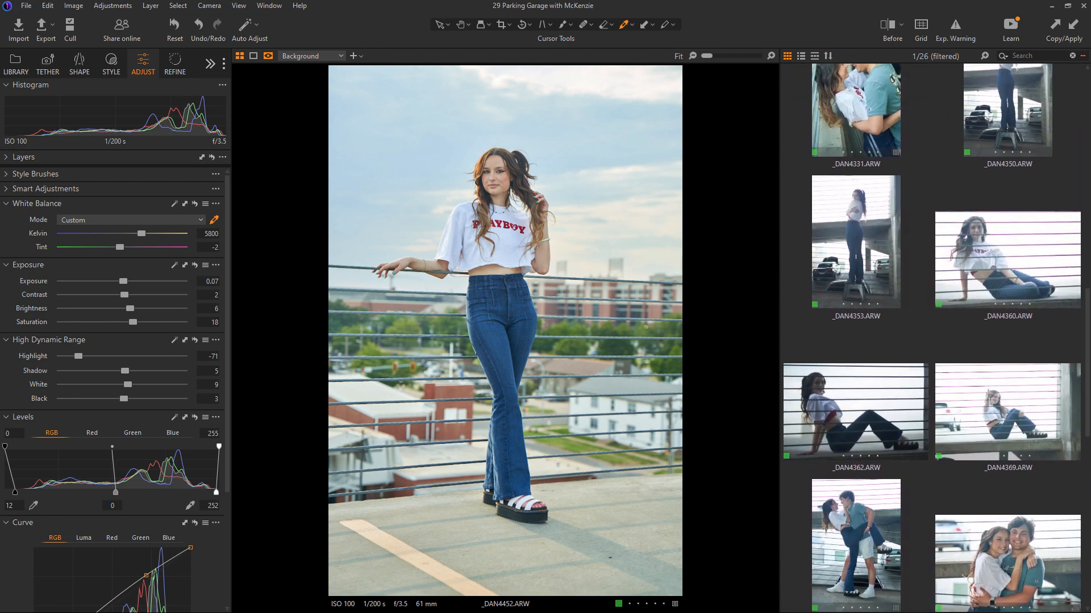
left_click(841, 256)
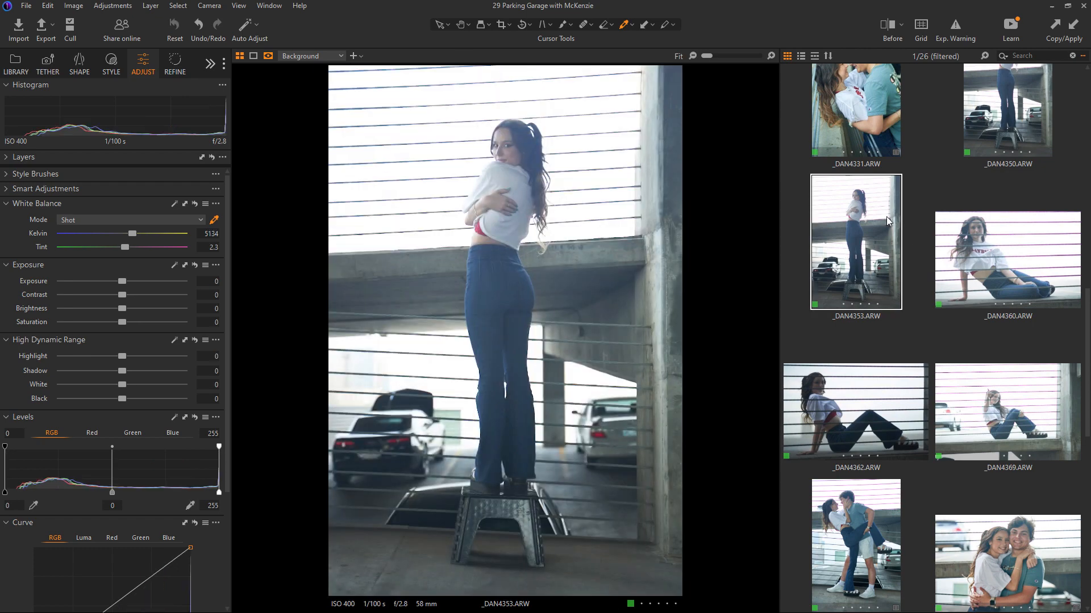